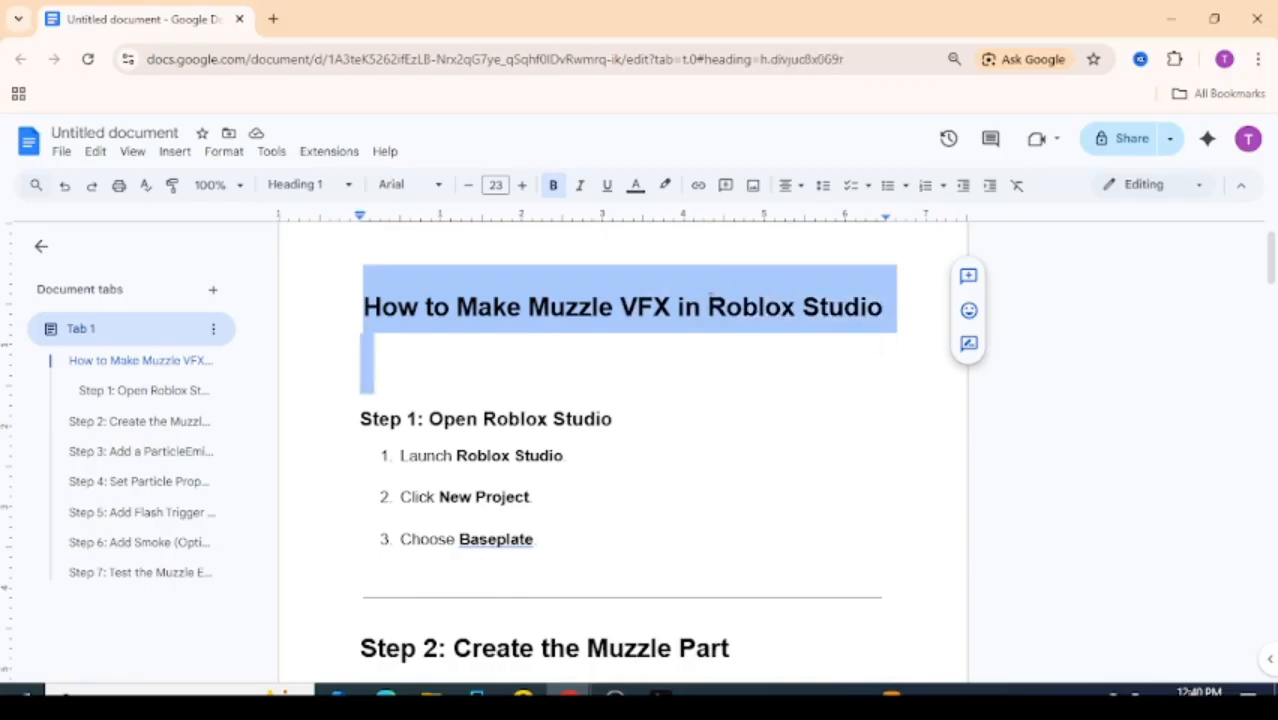
Read the Step 1 heading in the muzzle VFX guide, and dismiss the Auto-Recovery prompt in Roblox Studio.
click(703, 322)
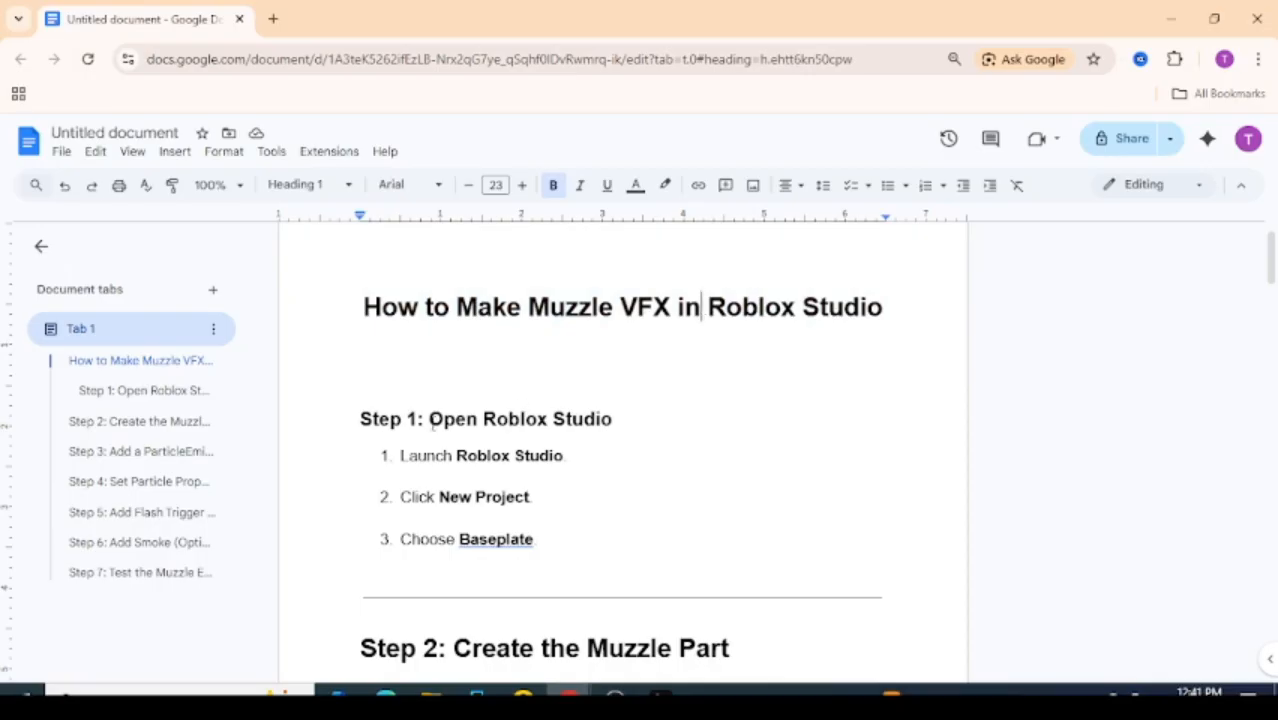
drag(430, 418, 568, 468)
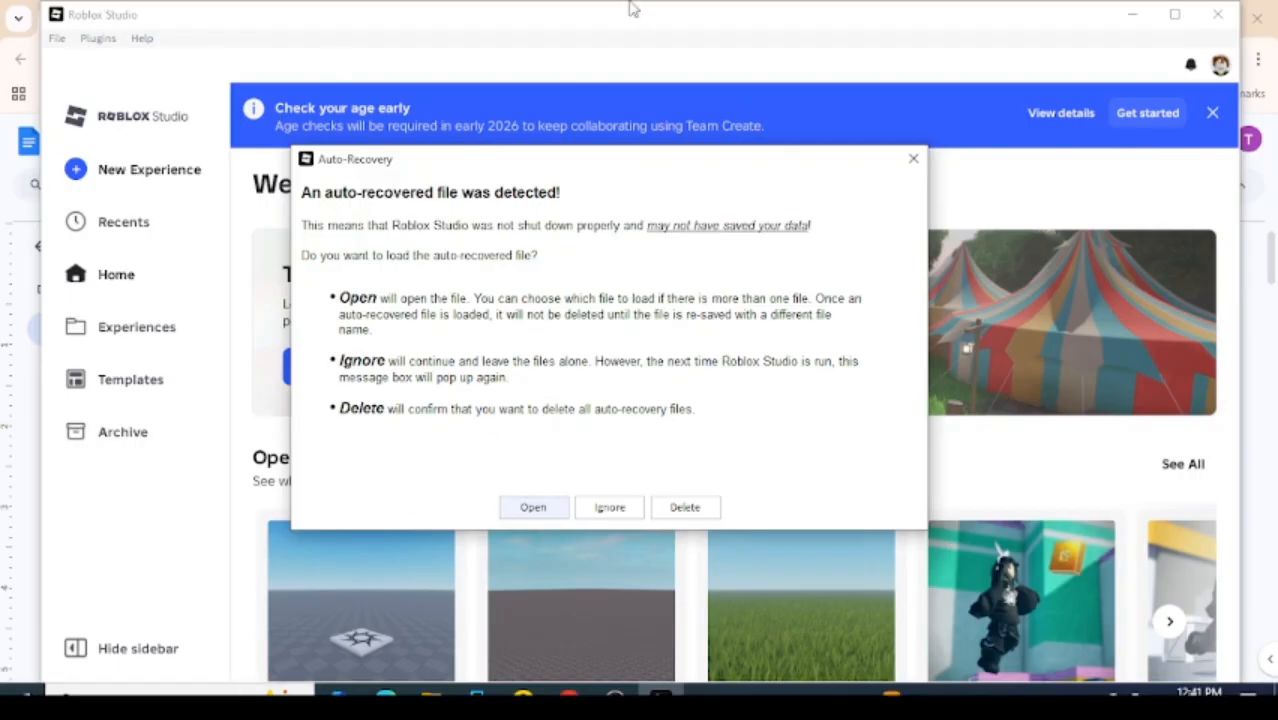
click(913, 158)
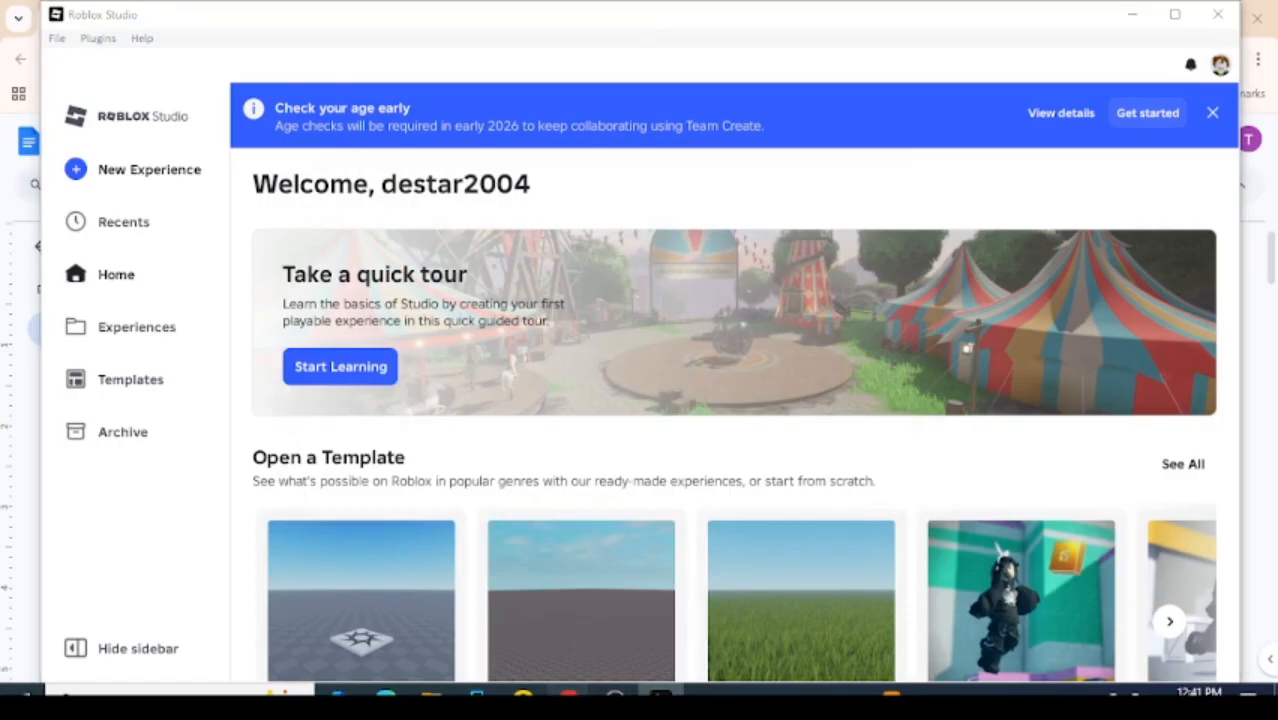
Check the remaining Step 1 instructions in the Google Docs guide, and create a new Baseplate experience in Roblox Studio.
mouse_move(568, 697)
click(684, 645)
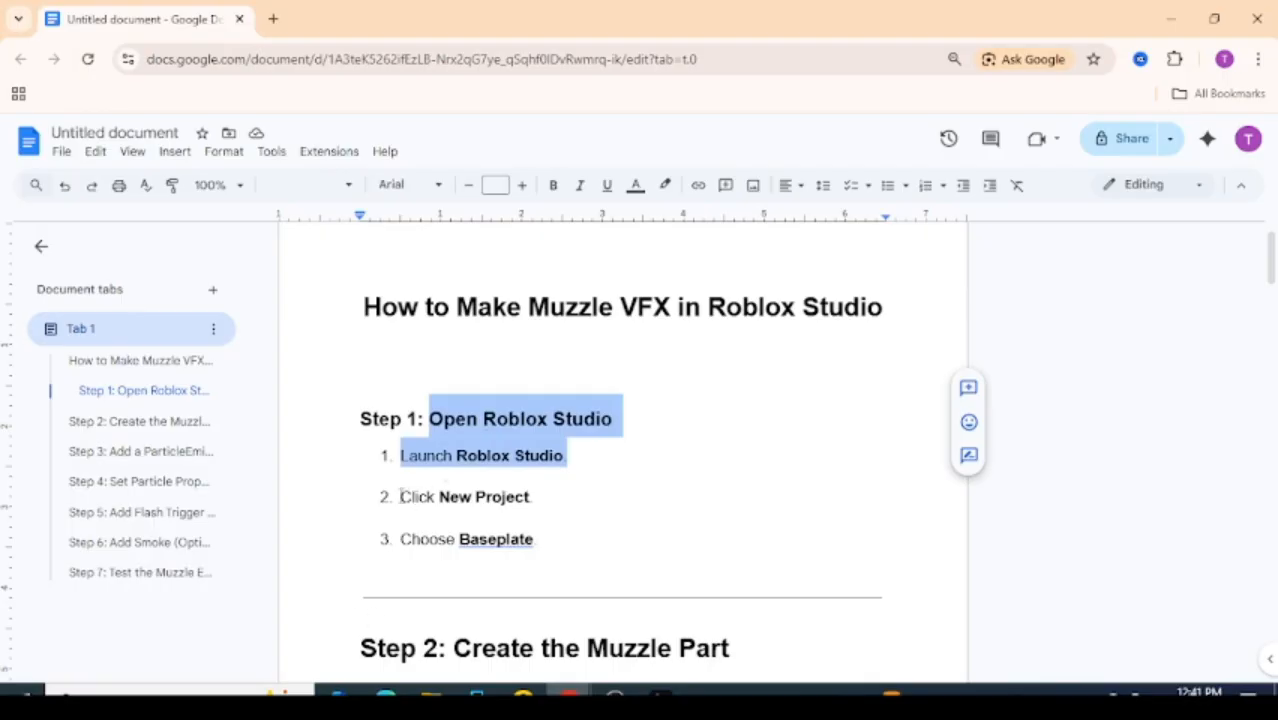
drag(400, 495, 505, 497)
click(505, 497)
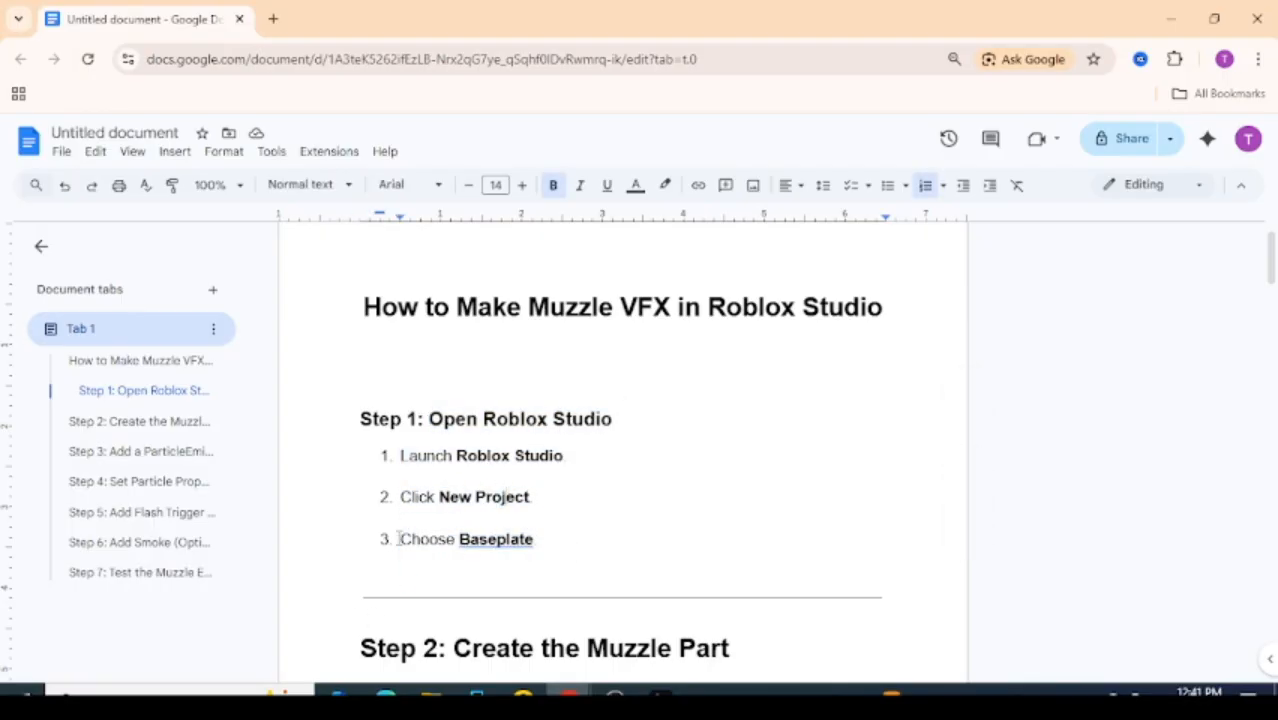
drag(1271, 272, 1272, 310)
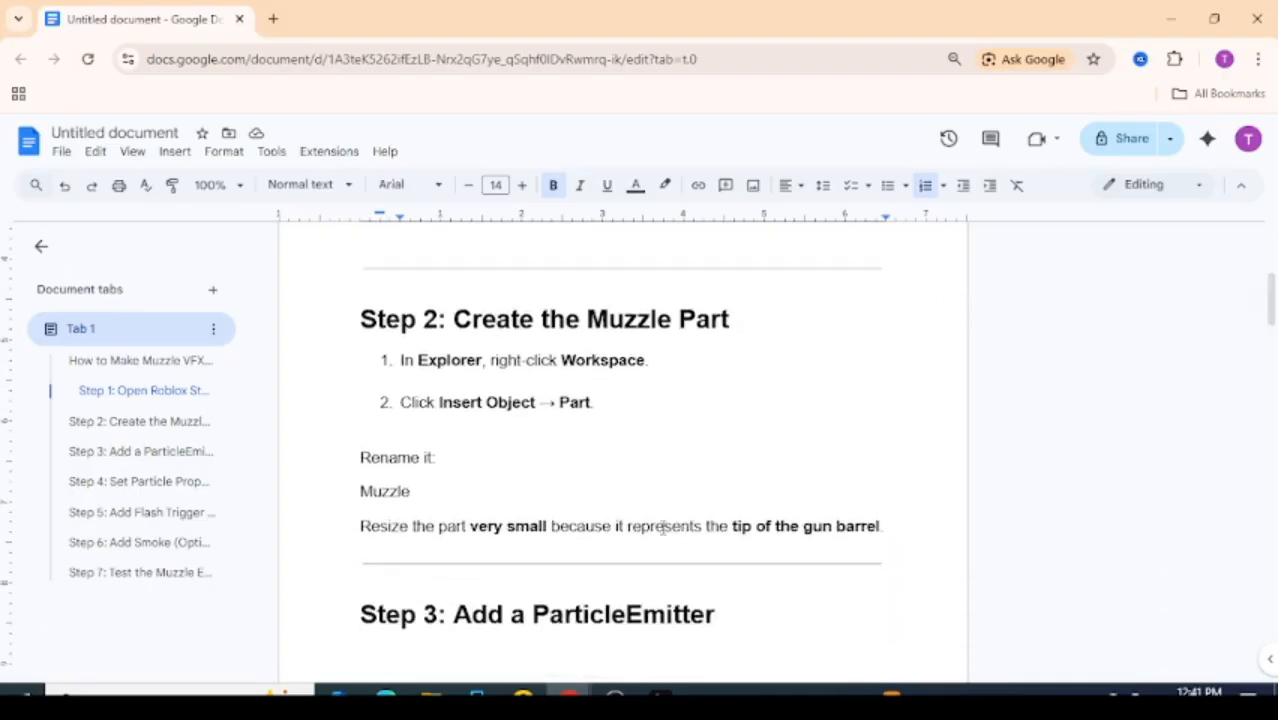
click(660, 692)
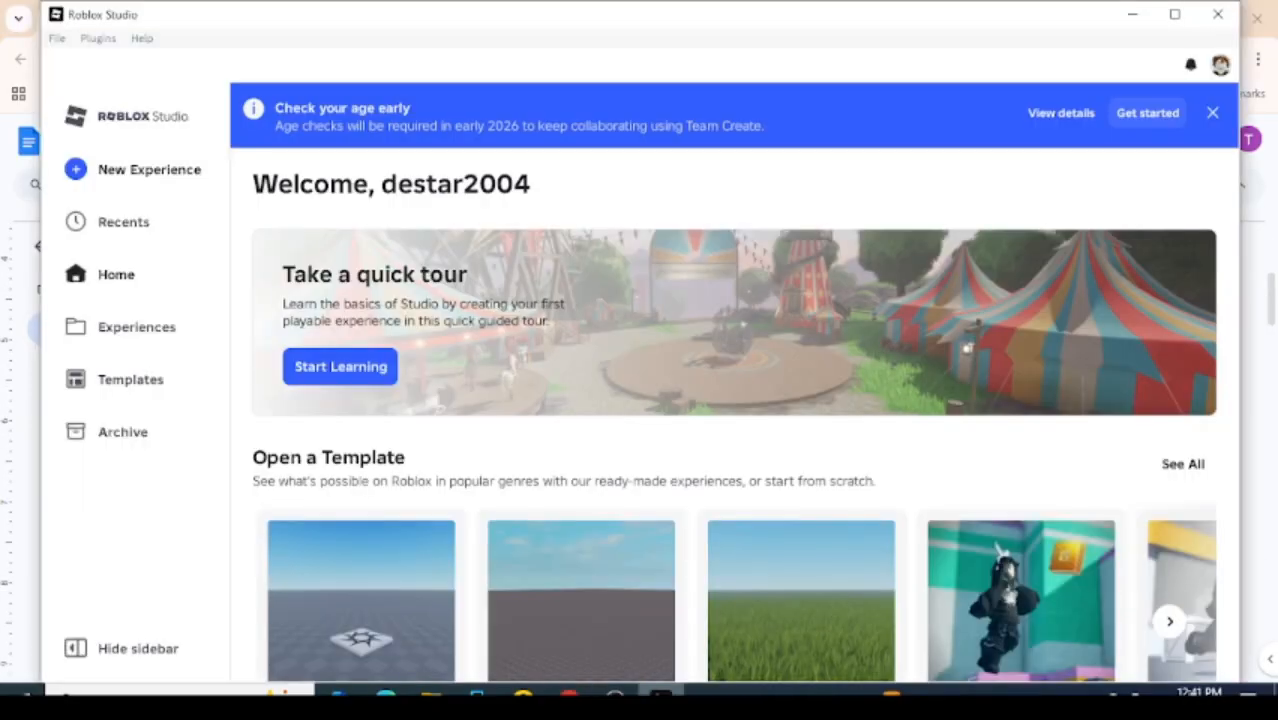
click(143, 180)
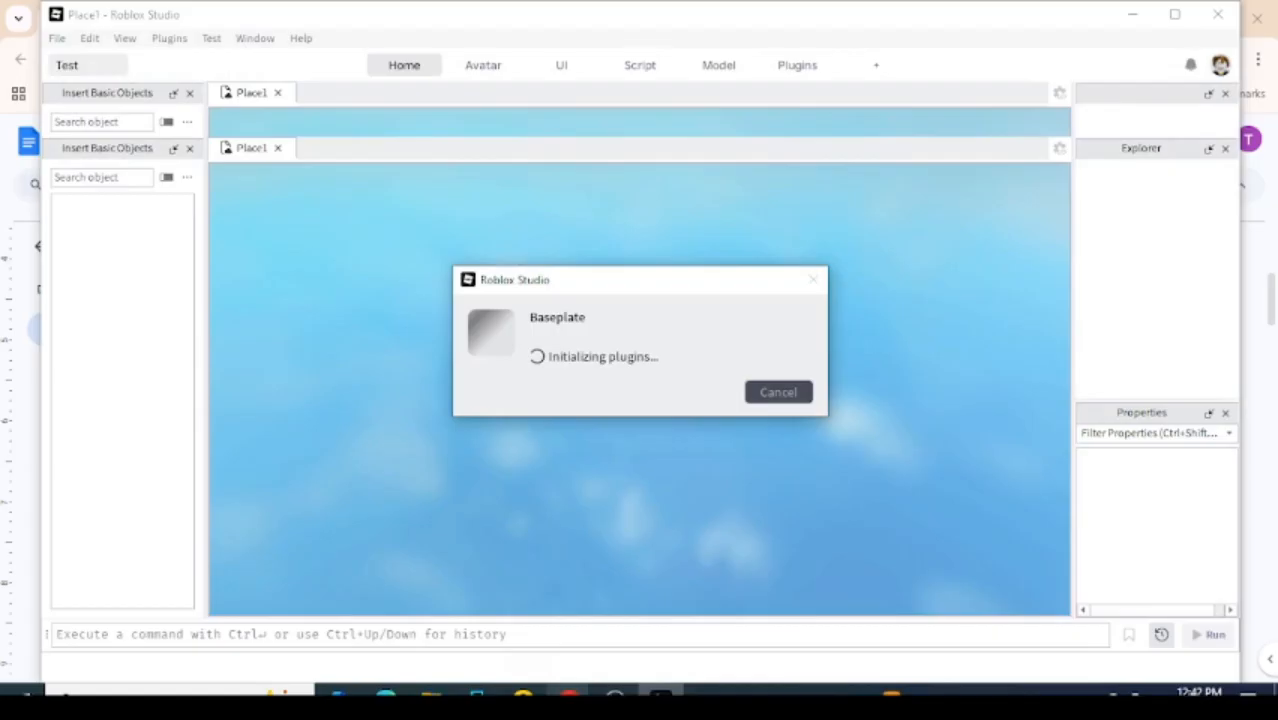
Read the Step 2 instructions on creating the muzzle part in the Google Docs guide, and return to Roblox Studio.
mouse_move(569, 697)
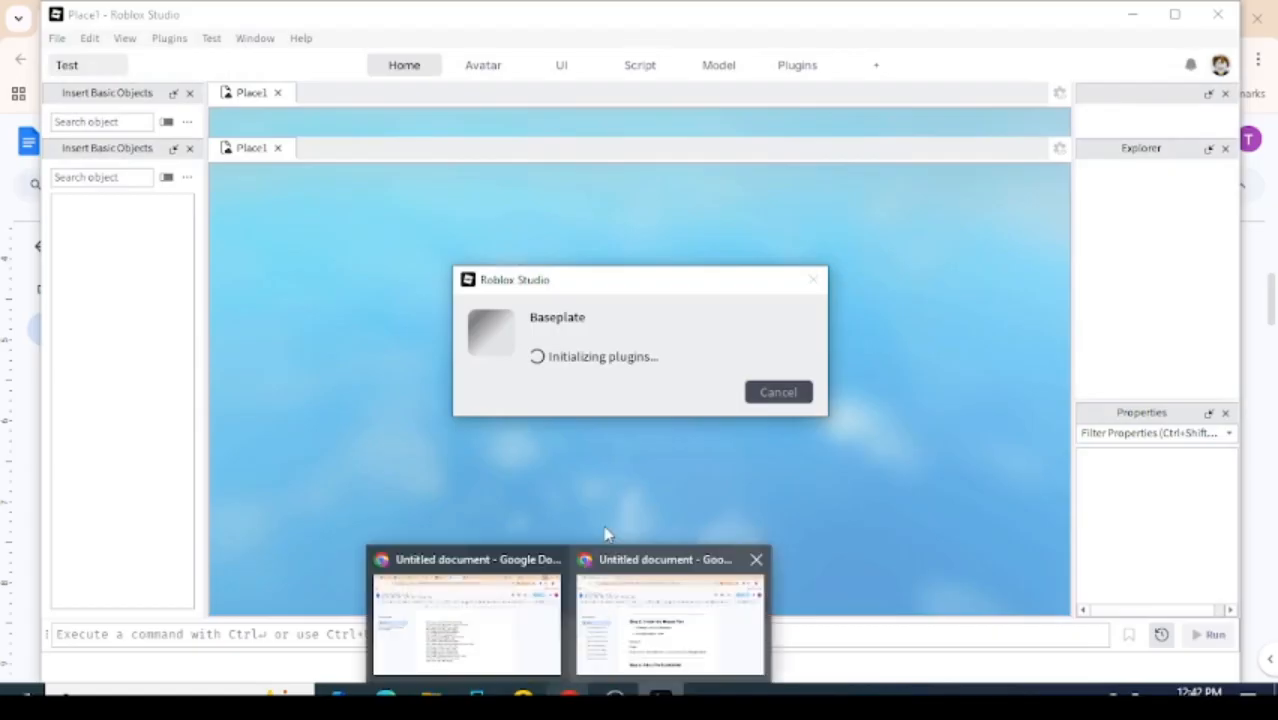
click(655, 628)
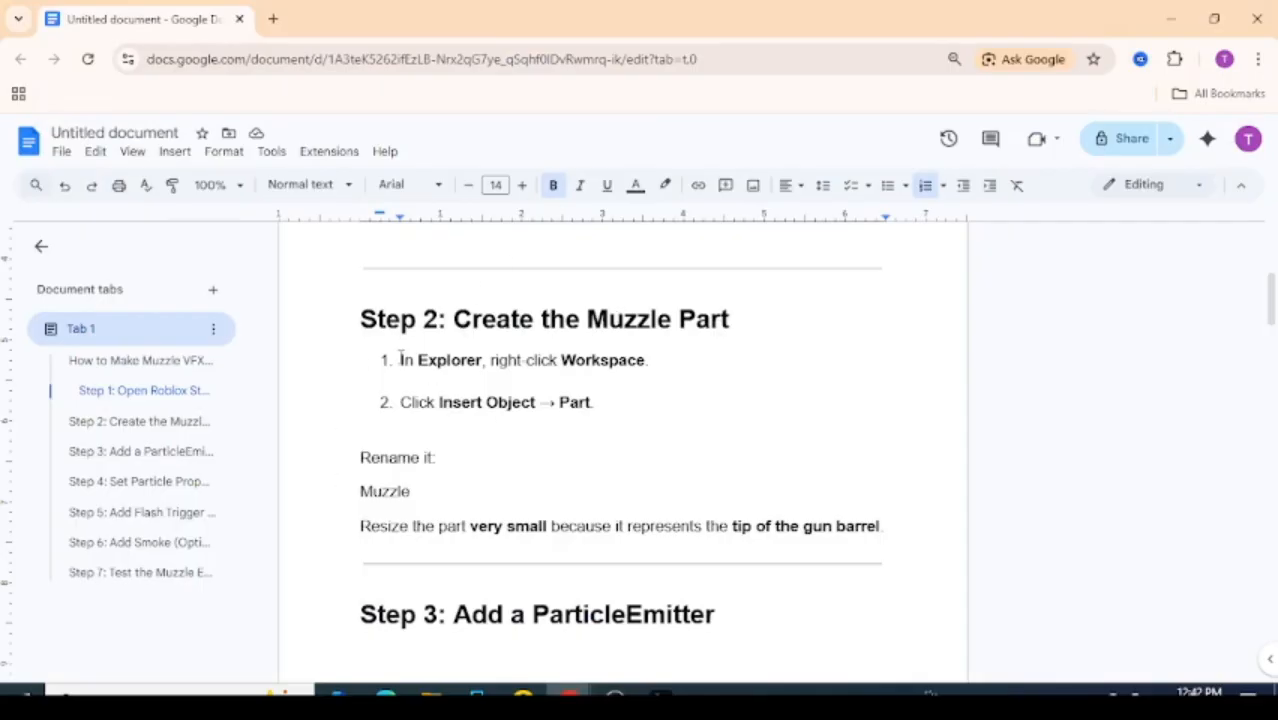
drag(400, 360, 462, 361)
drag(401, 402, 596, 403)
click(597, 402)
click(660, 692)
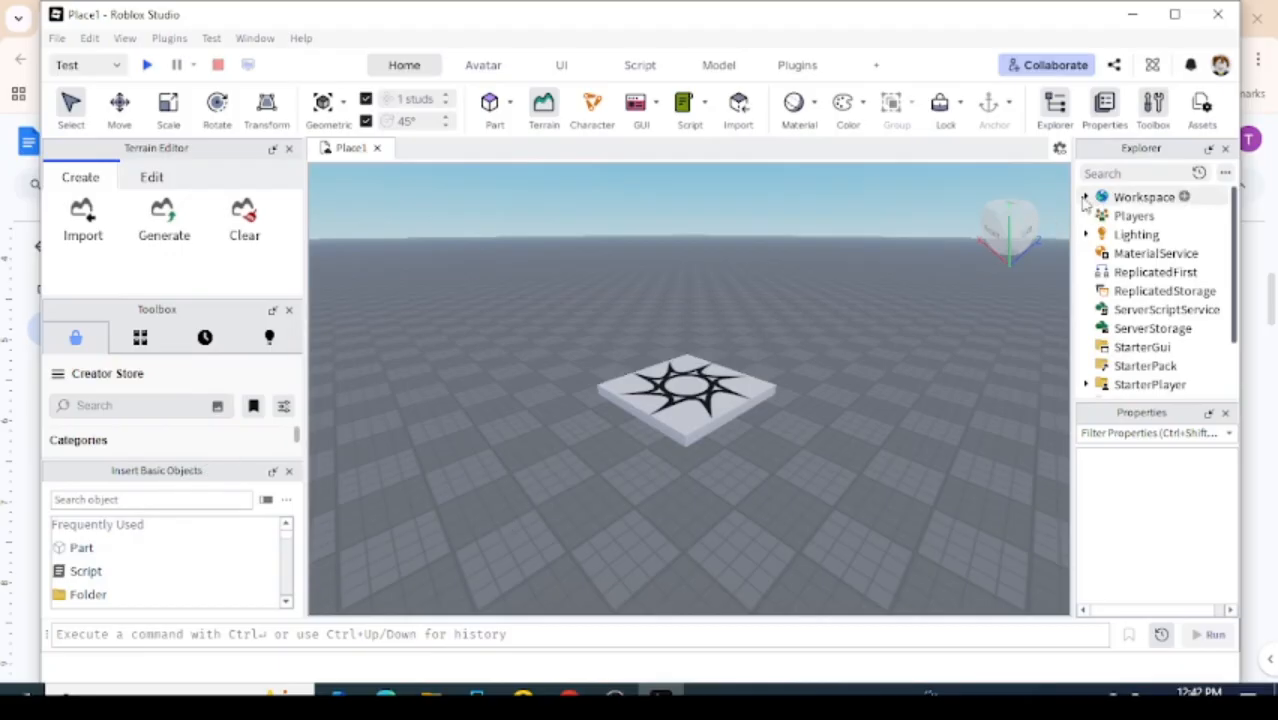
click(1085, 198)
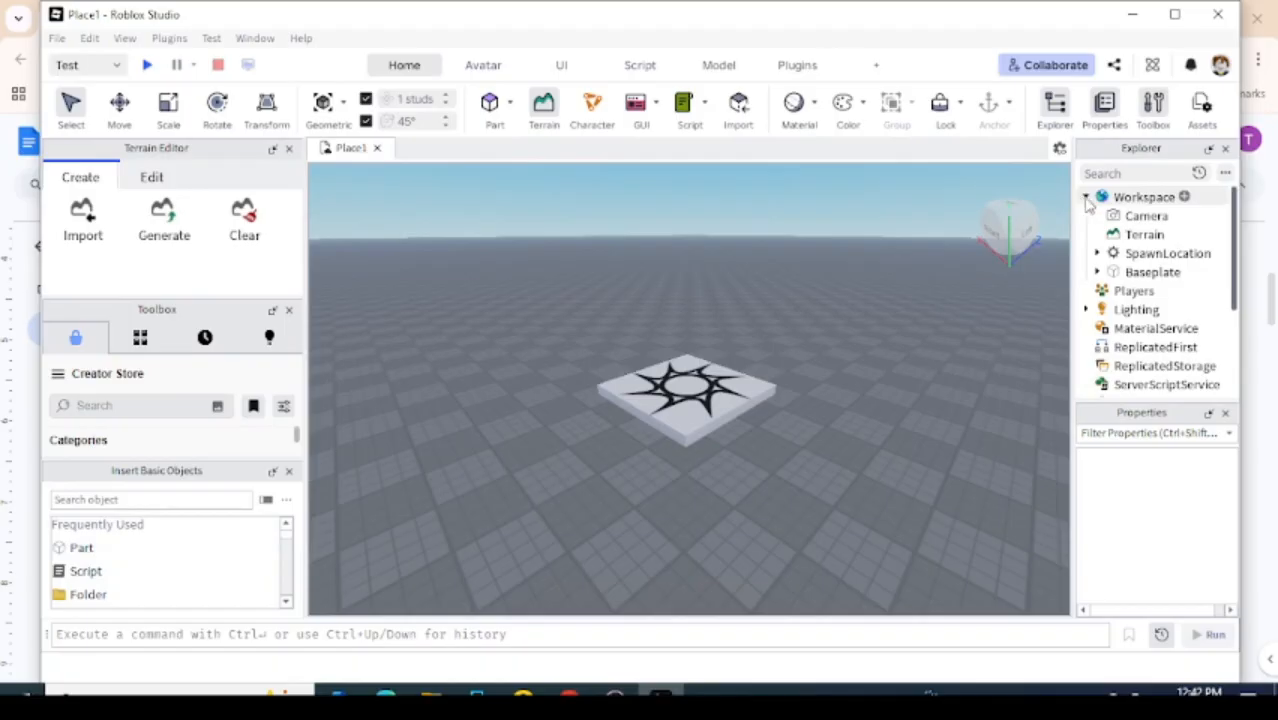
click(1086, 198)
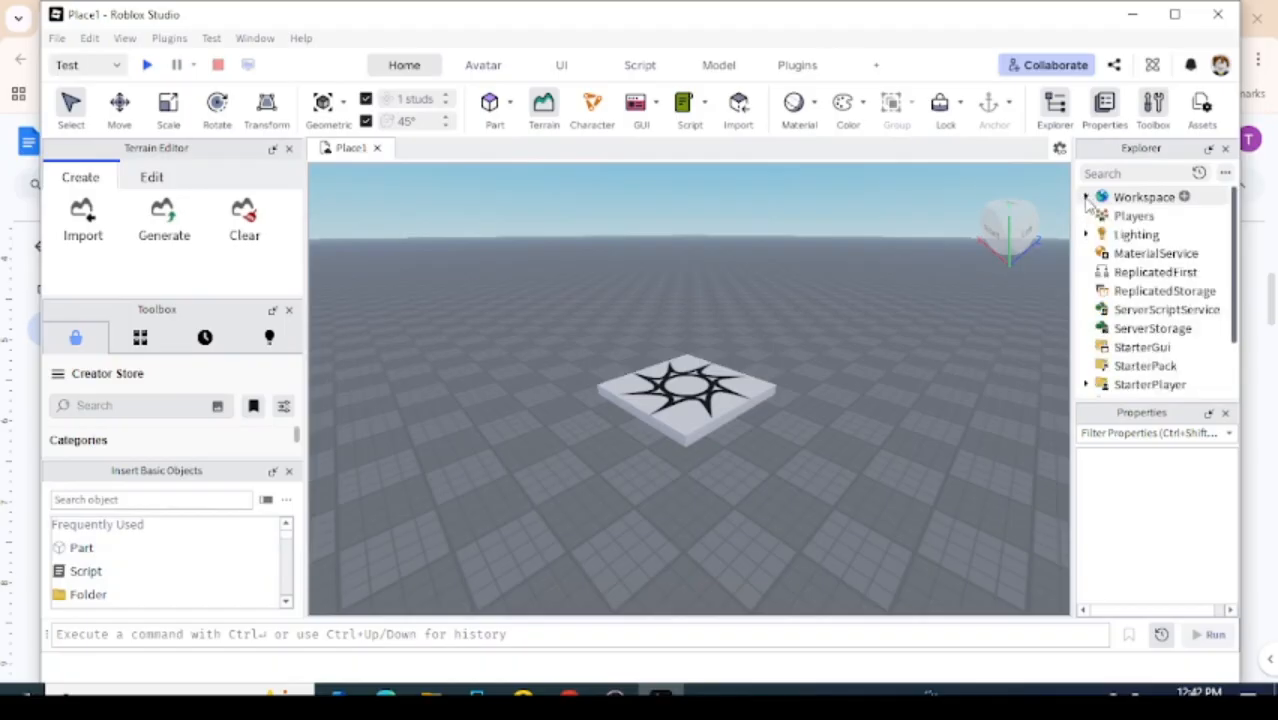
click(255, 39)
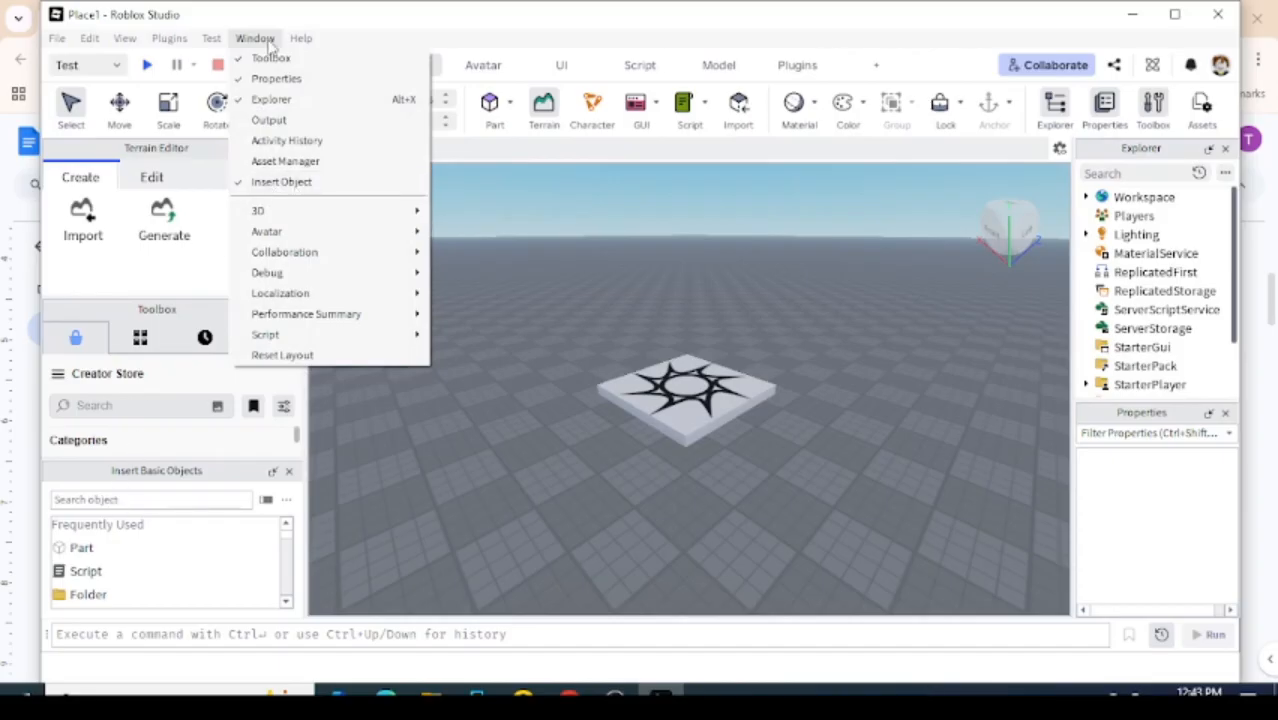
click(287, 186)
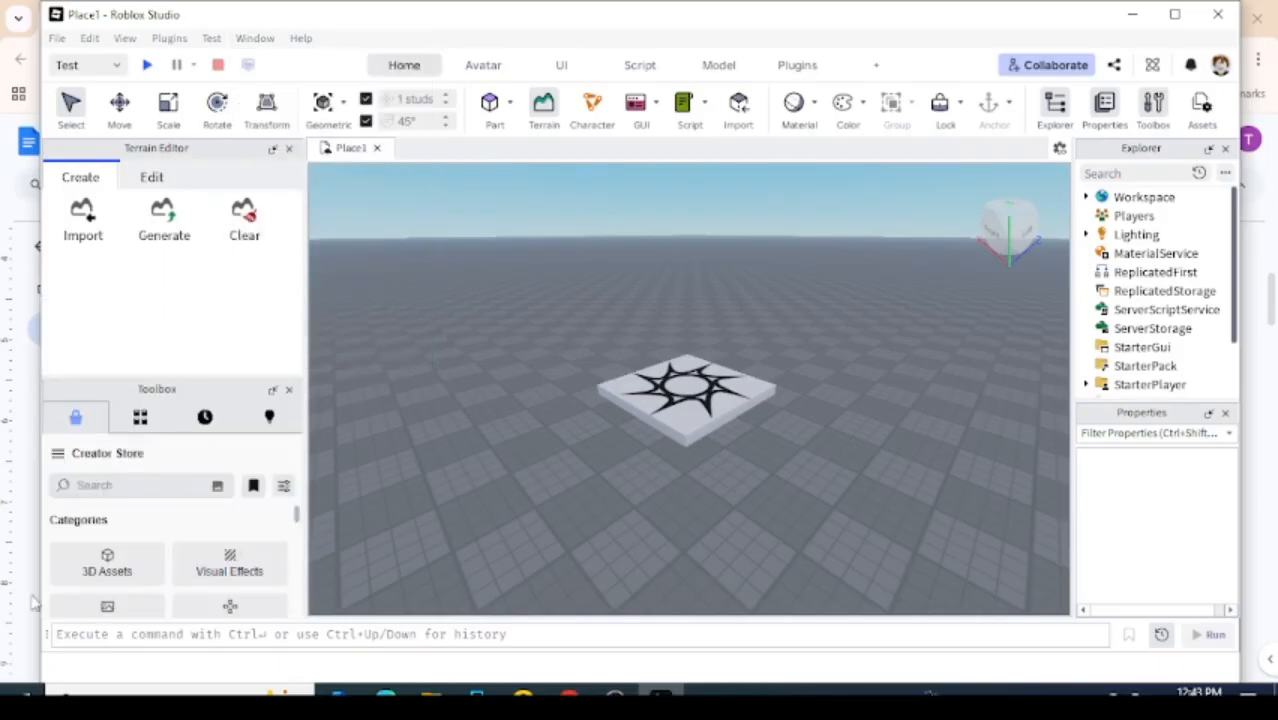
click(260, 42)
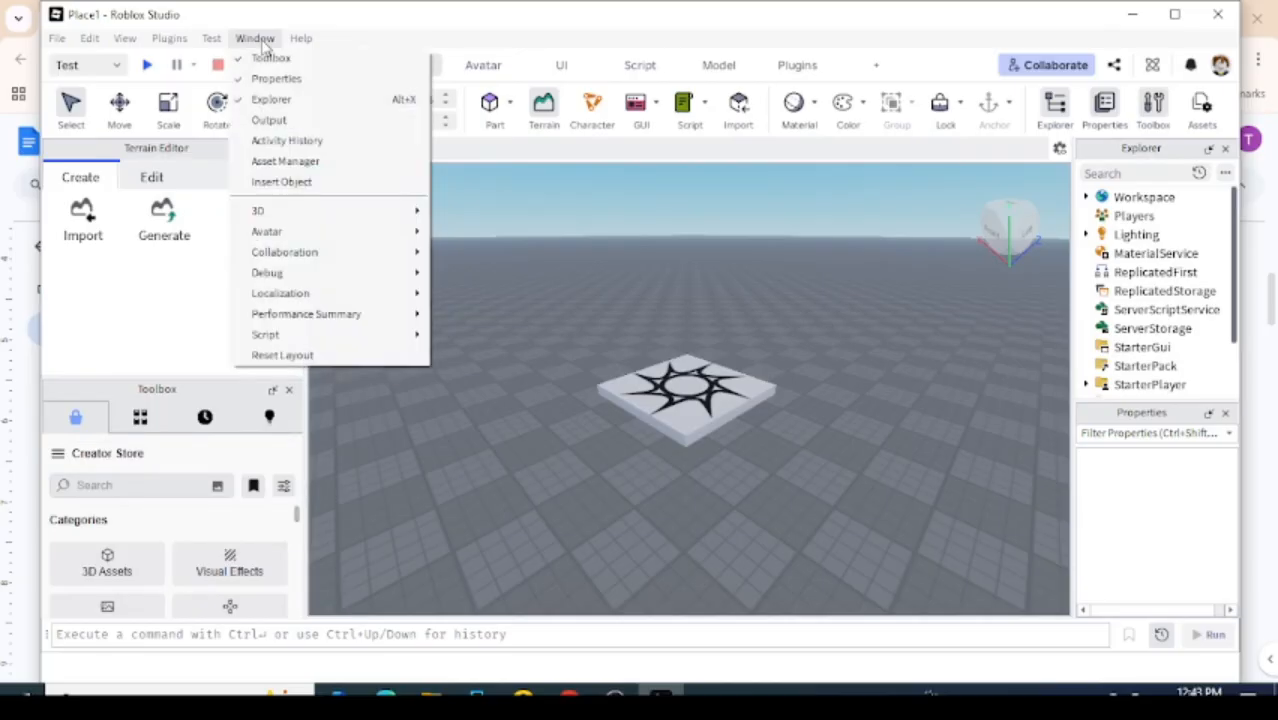
click(333, 188)
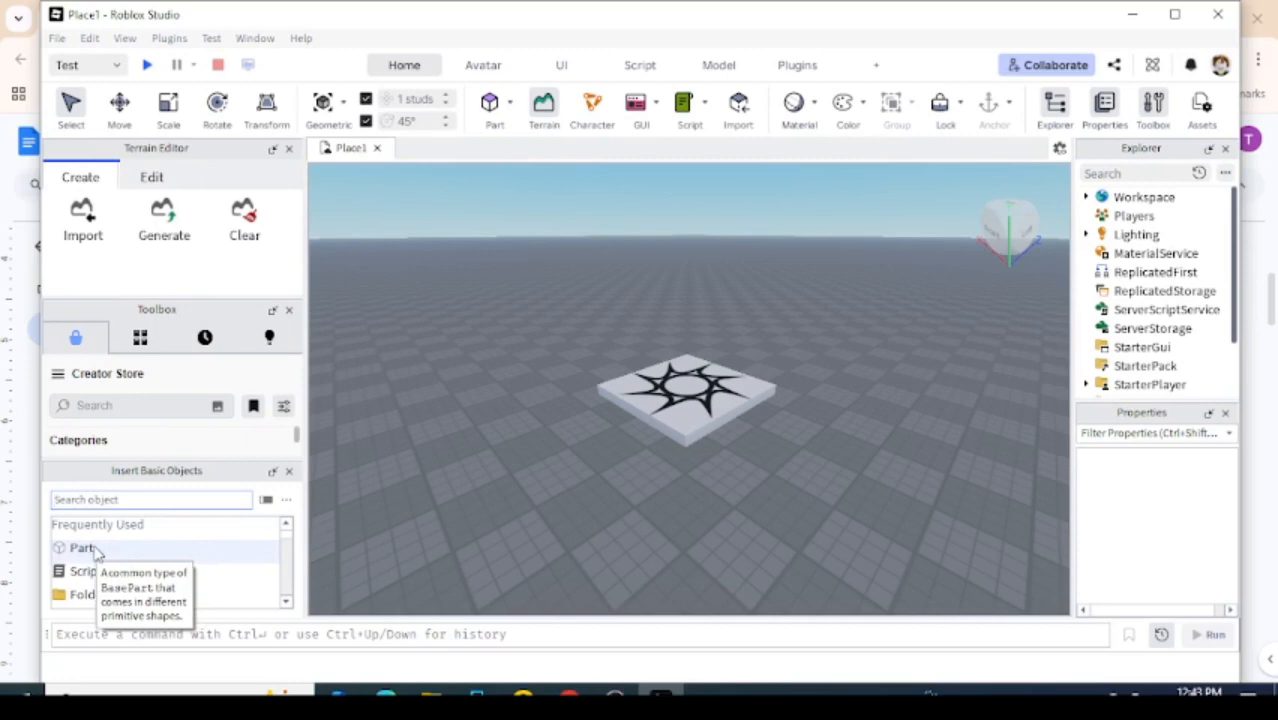
Insert a Part into the Workspace from the basic objects and rename it Muzzle.
click(84, 497)
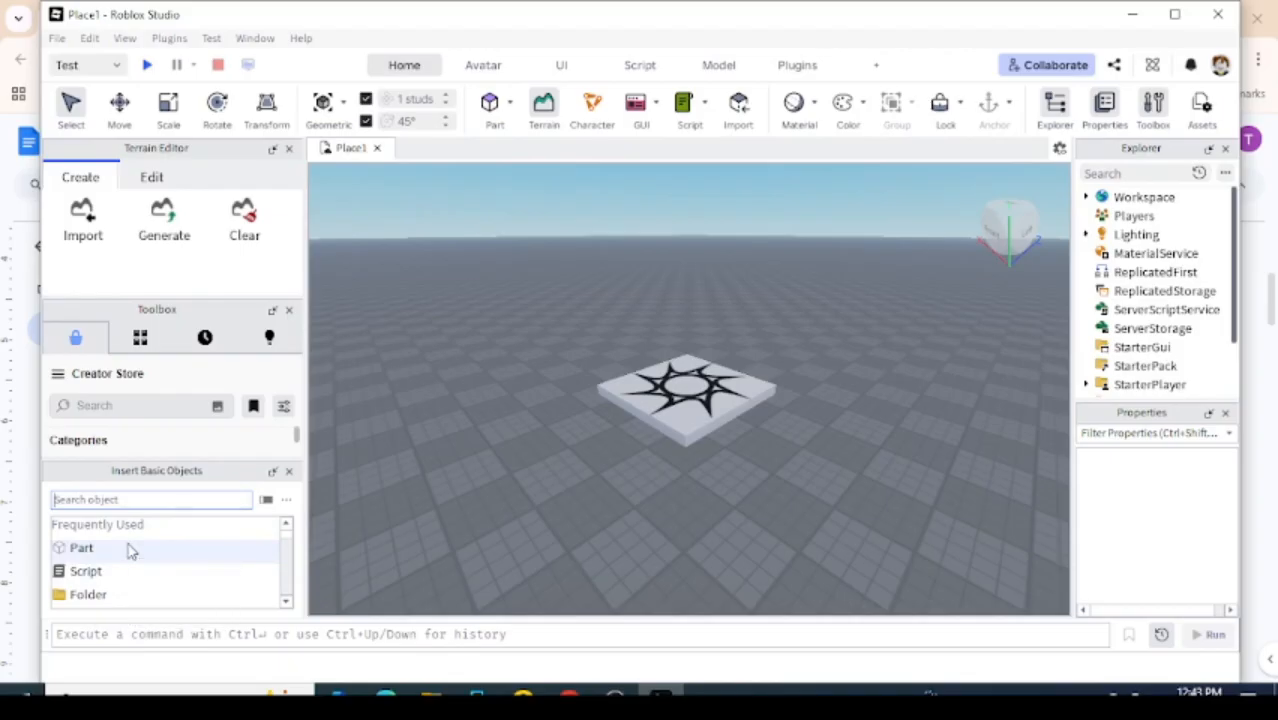
click(82, 548)
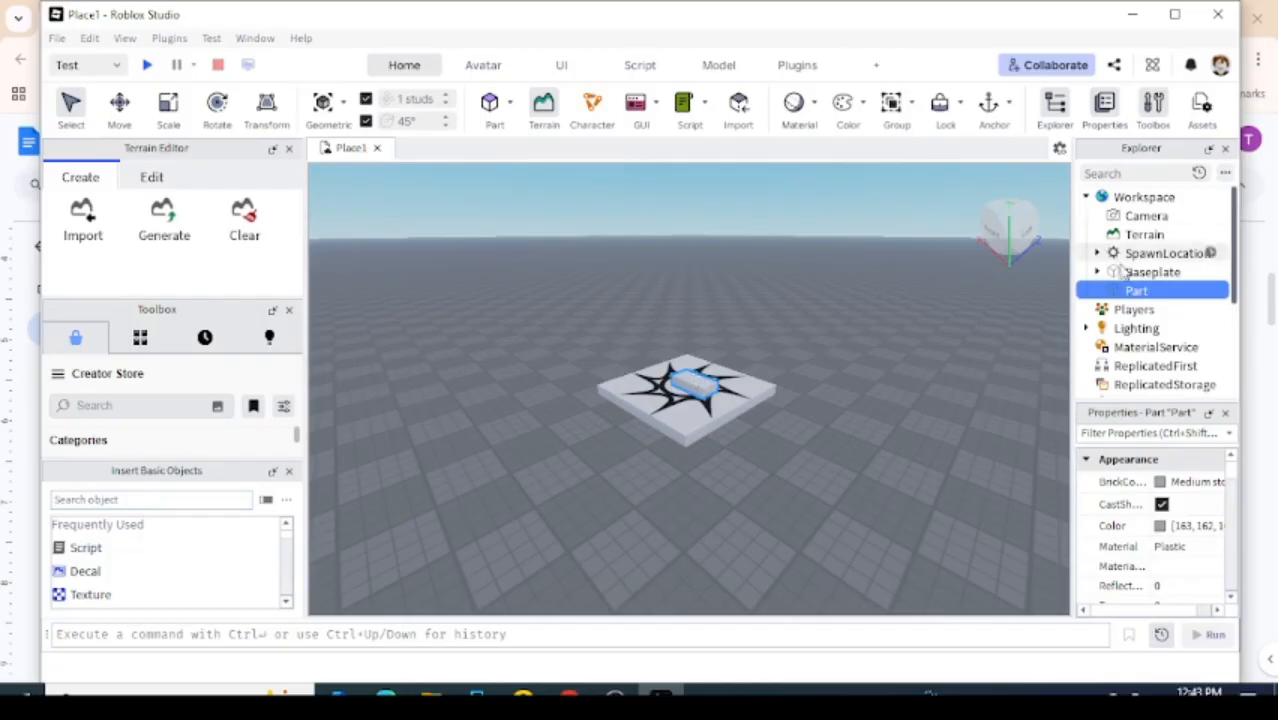
drag(1136, 289, 1140, 292)
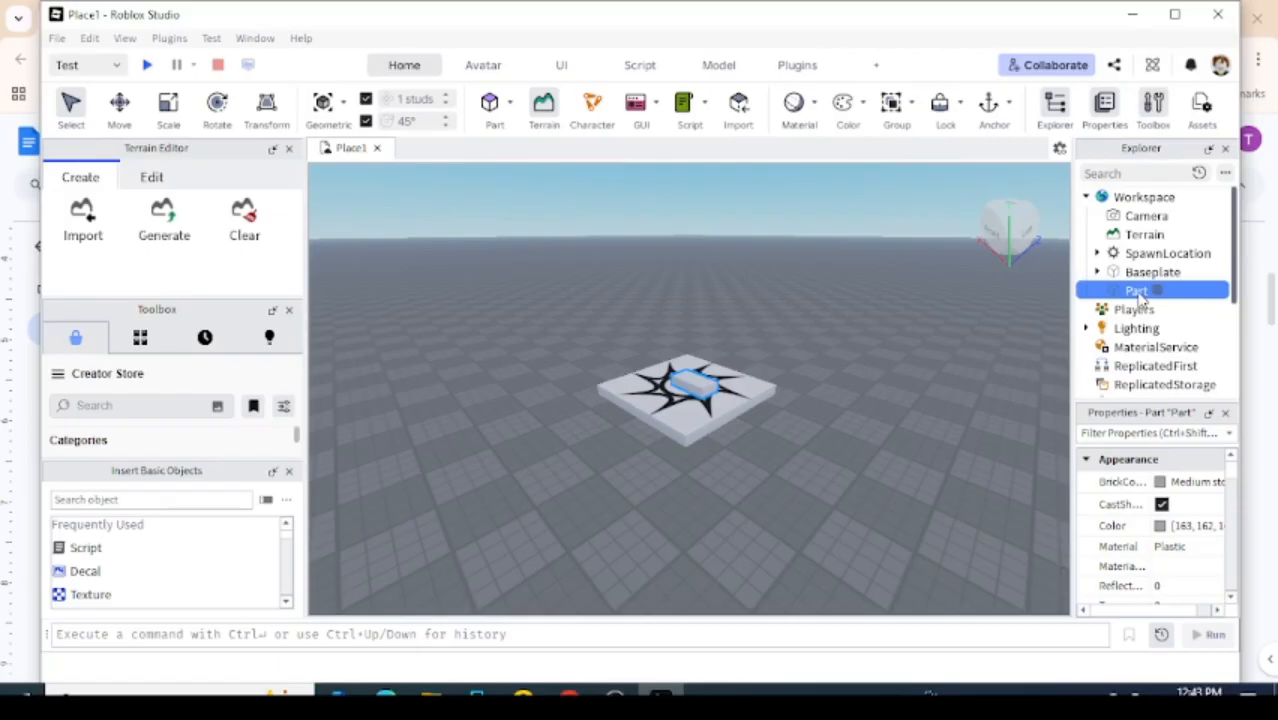
right_click(1138, 292)
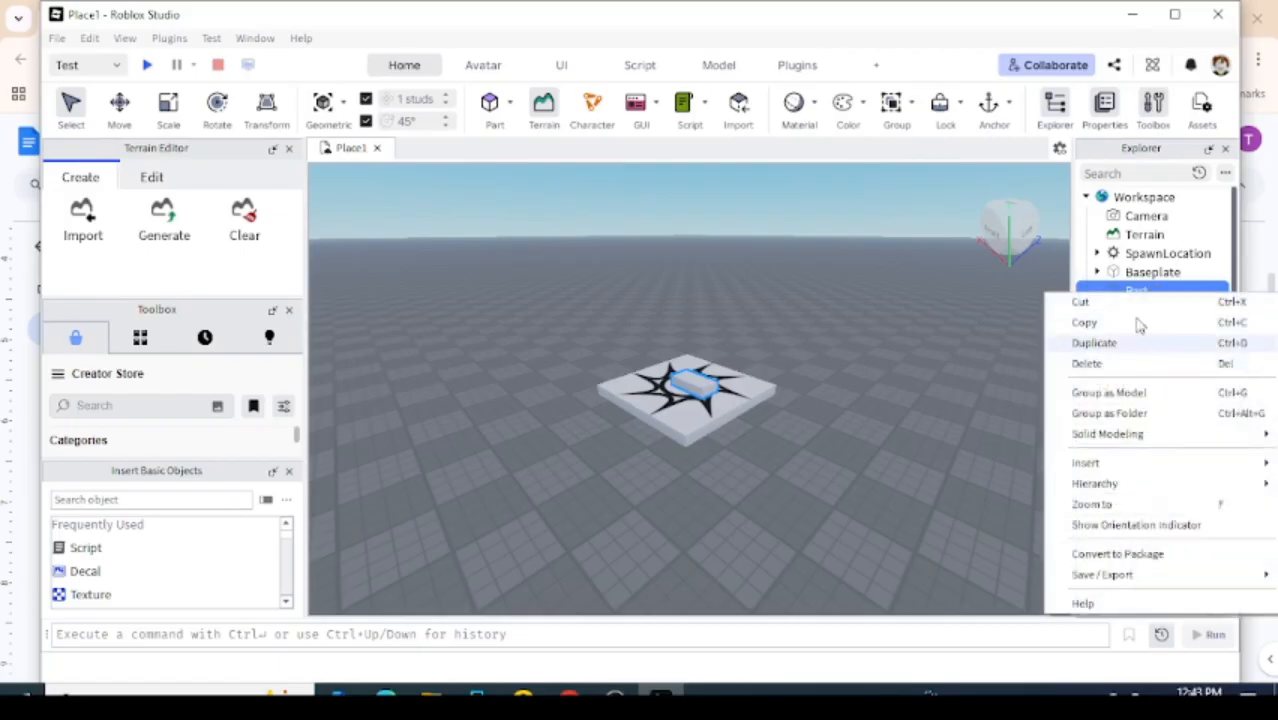
click(1138, 289)
right_click(1138, 289)
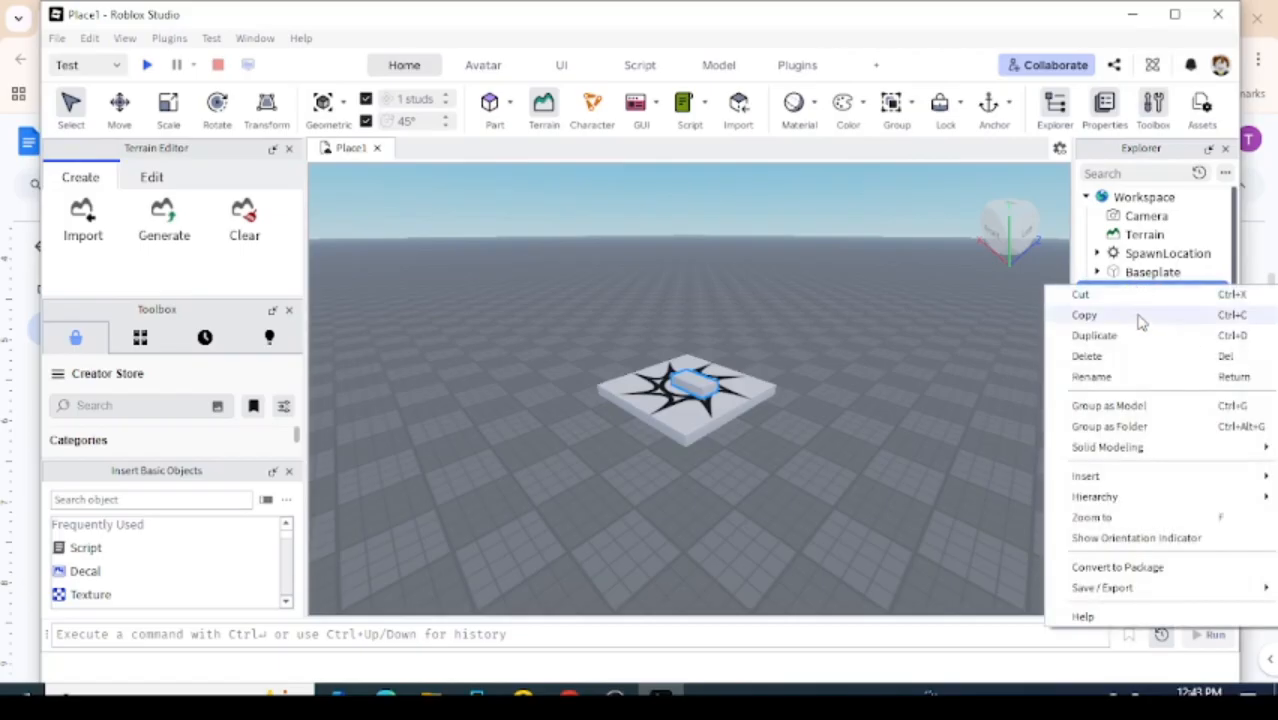
click(1140, 376)
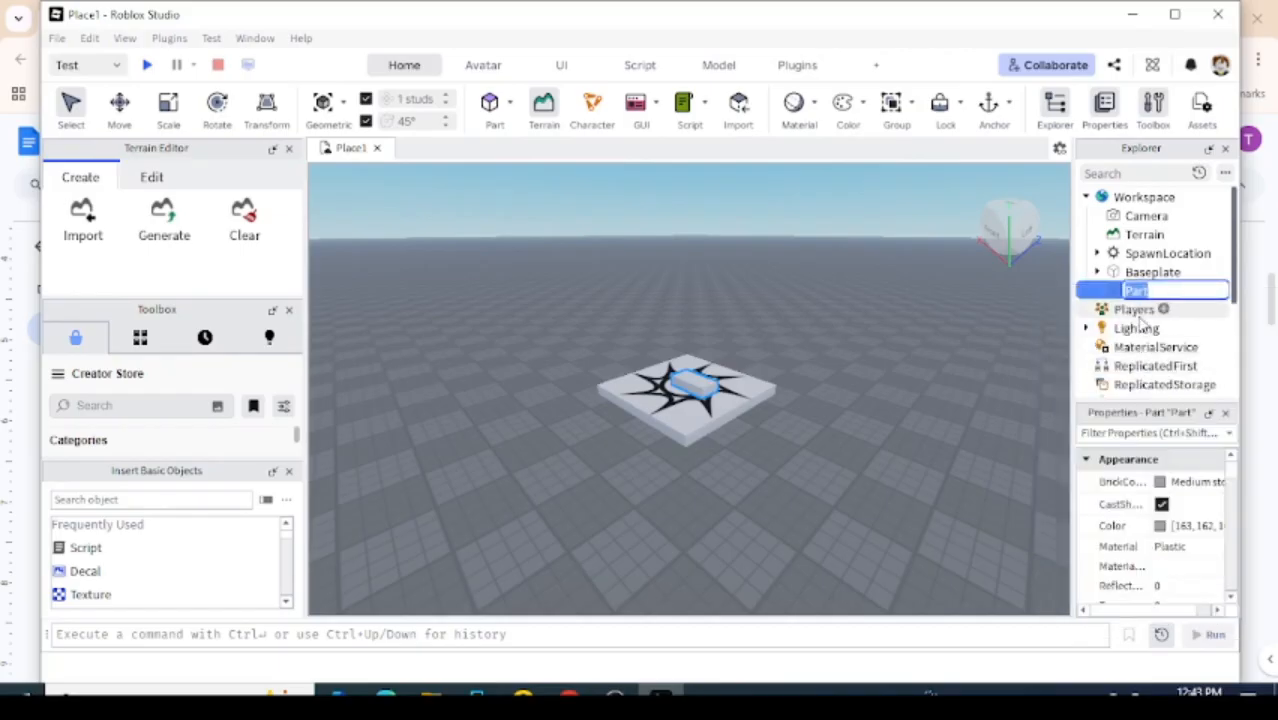
text(Muzzle)
key(Return)
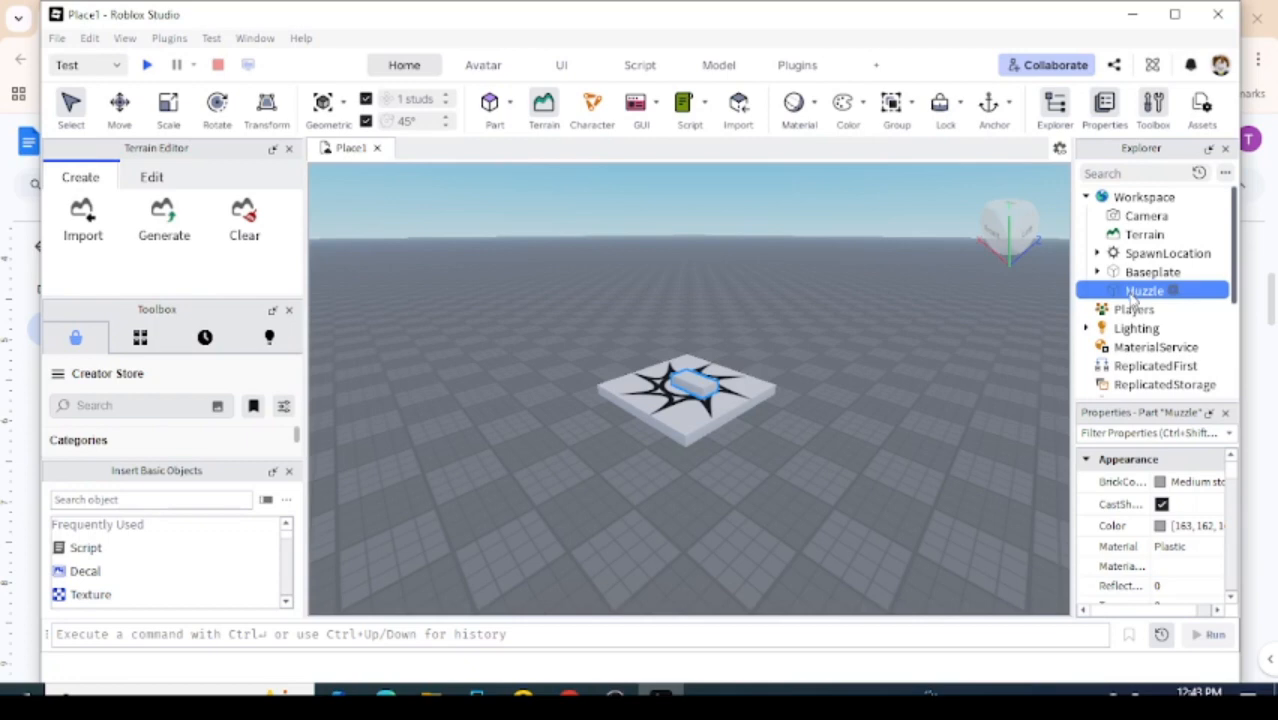
right_click(1132, 294)
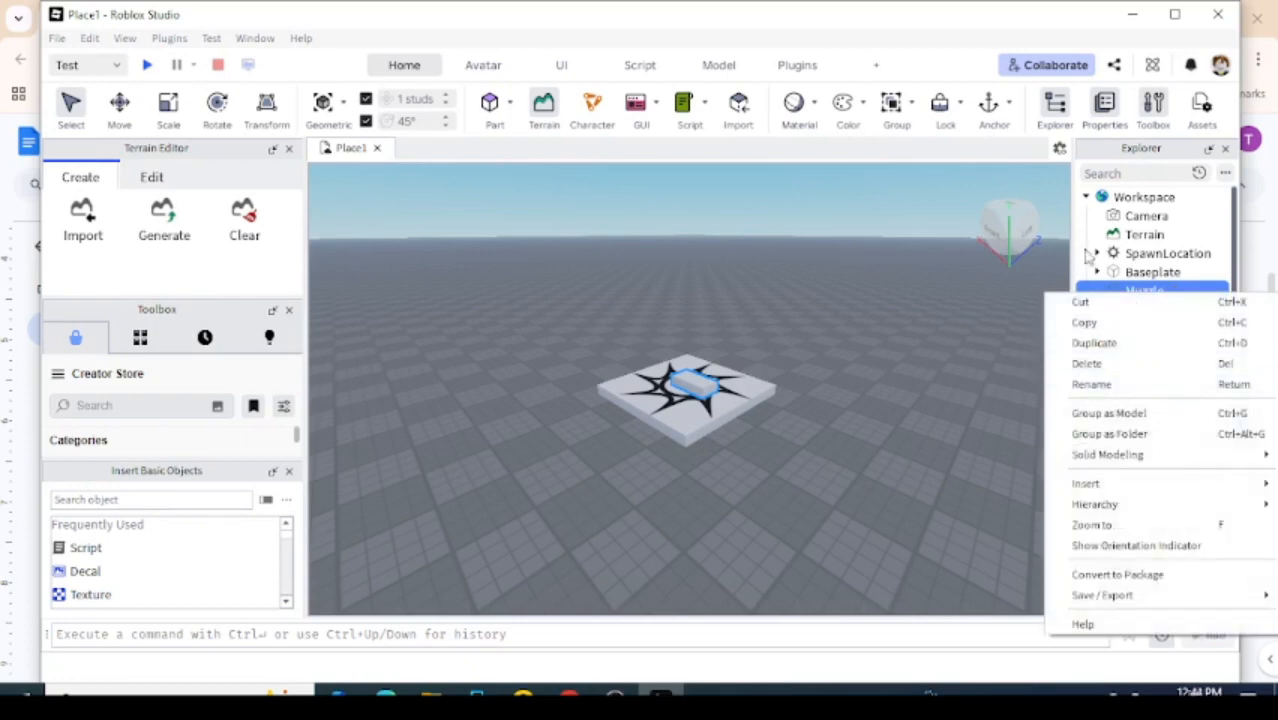
click(1113, 279)
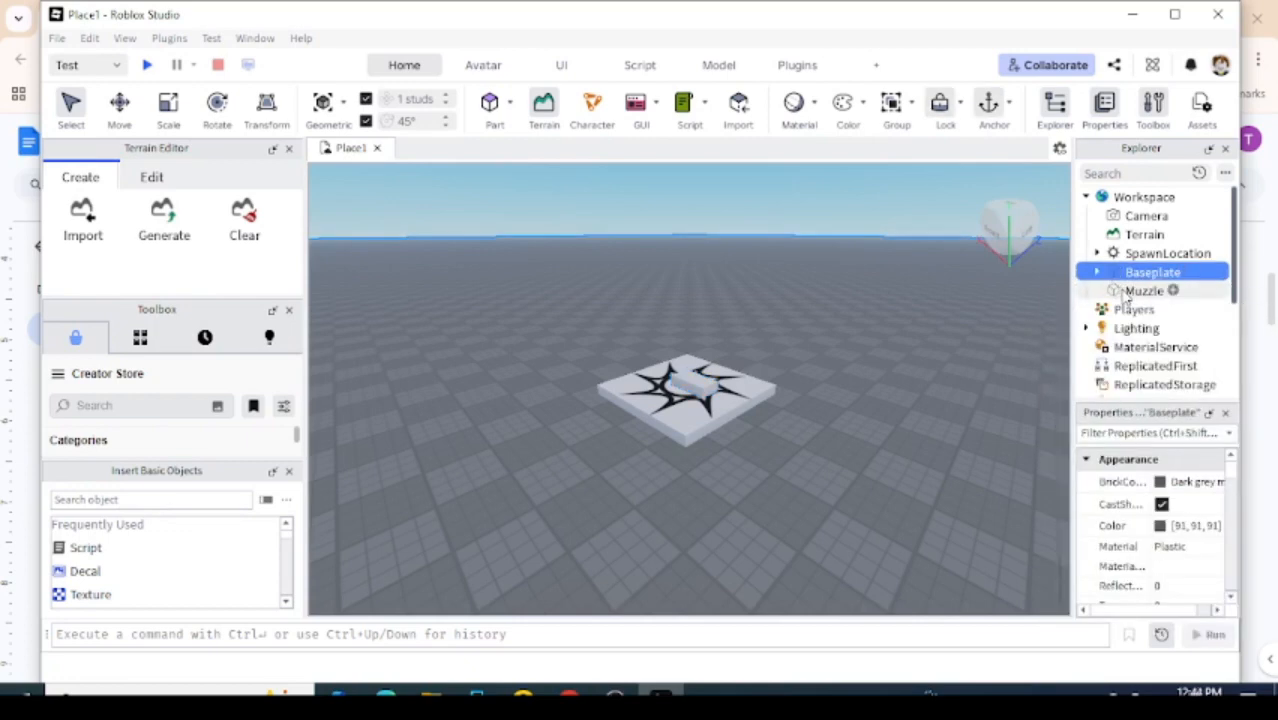
click(1123, 291)
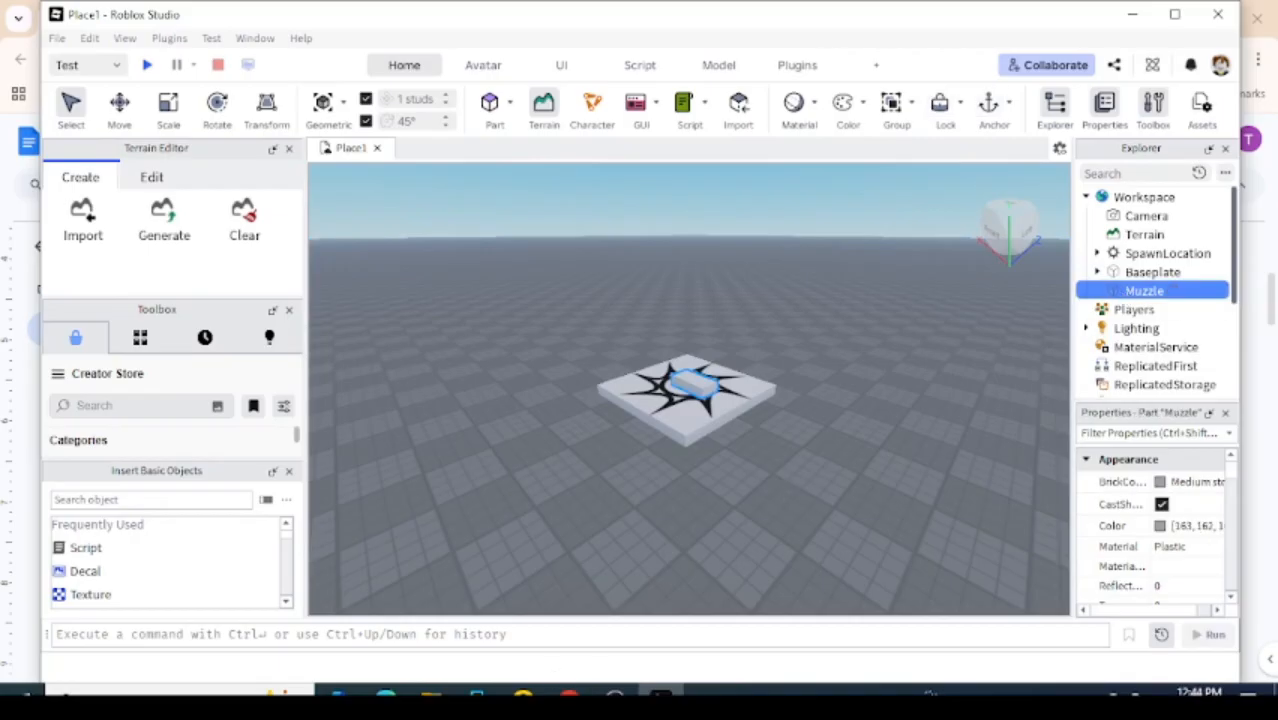
Read the Step 3 instructions on adding a ParticleEmitter in the Google Docs guide.
mouse_move(566, 692)
click(610, 630)
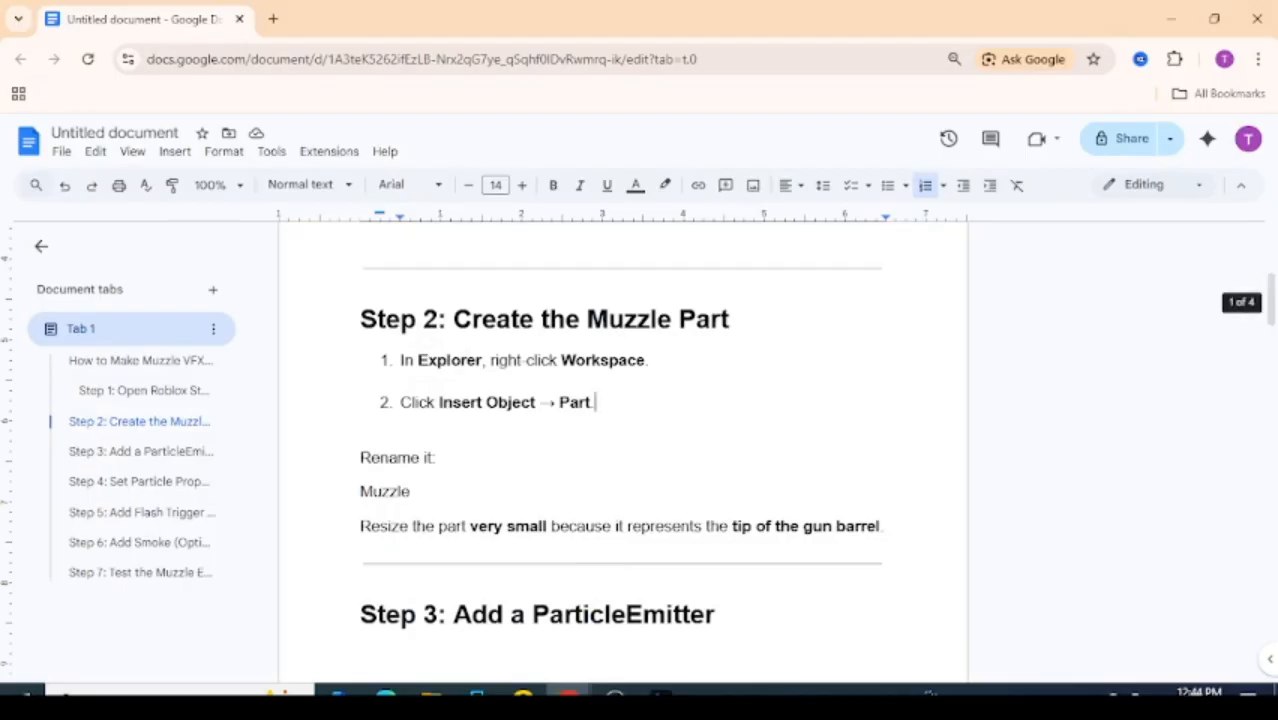
mouse_move(1271, 302)
mouse_down()
mouse_move(1270, 334)
mouse_move(1270, 319)
mouse_up()
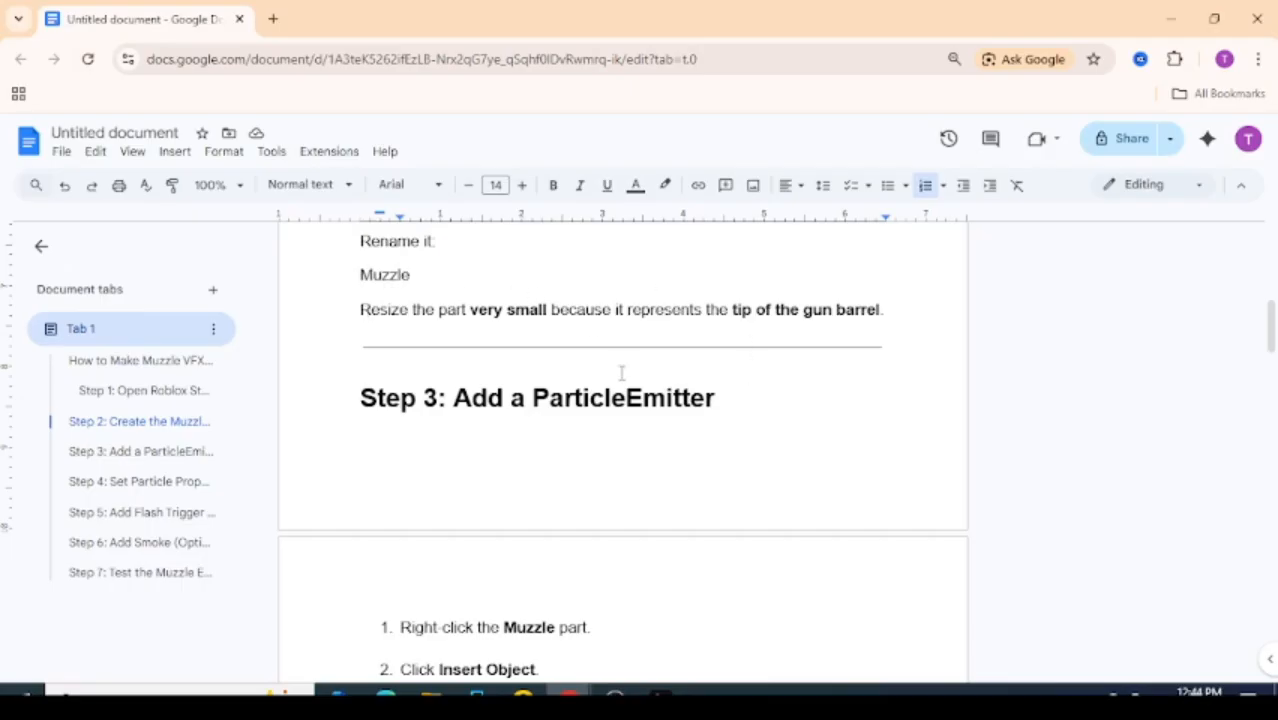
scroll(1270, 318, down, 2)
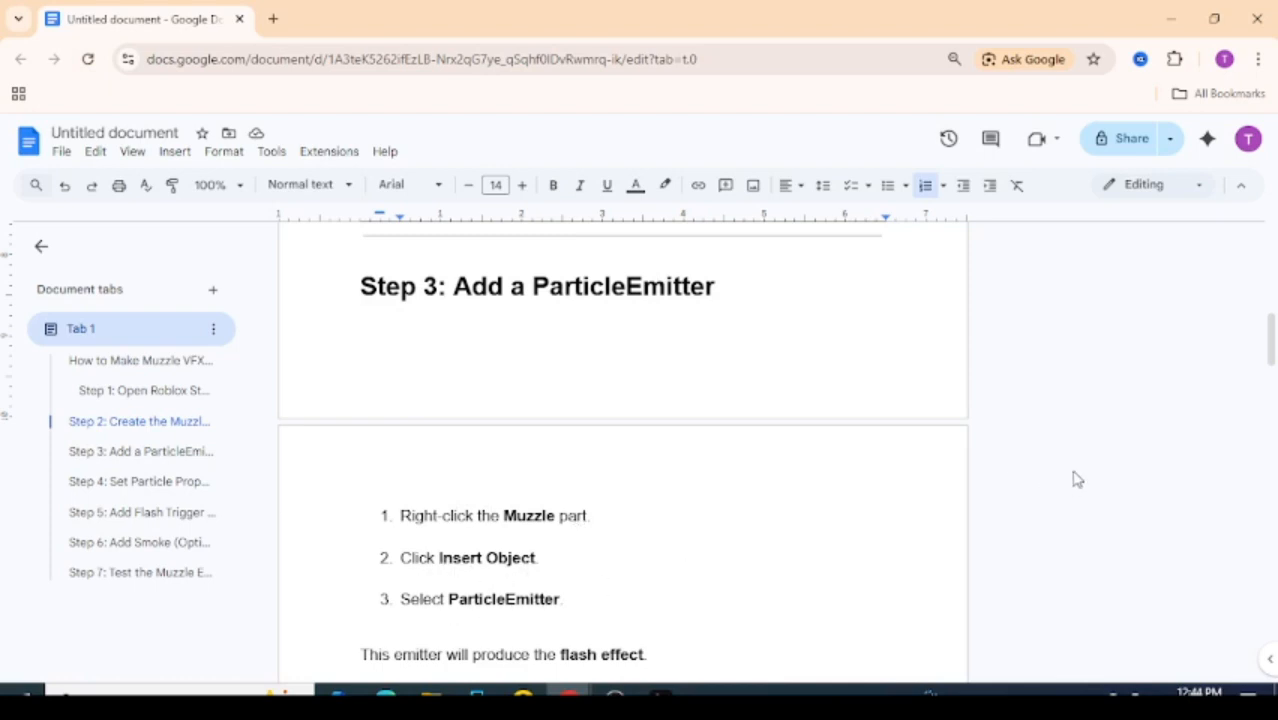
drag(1272, 342, 1272, 362)
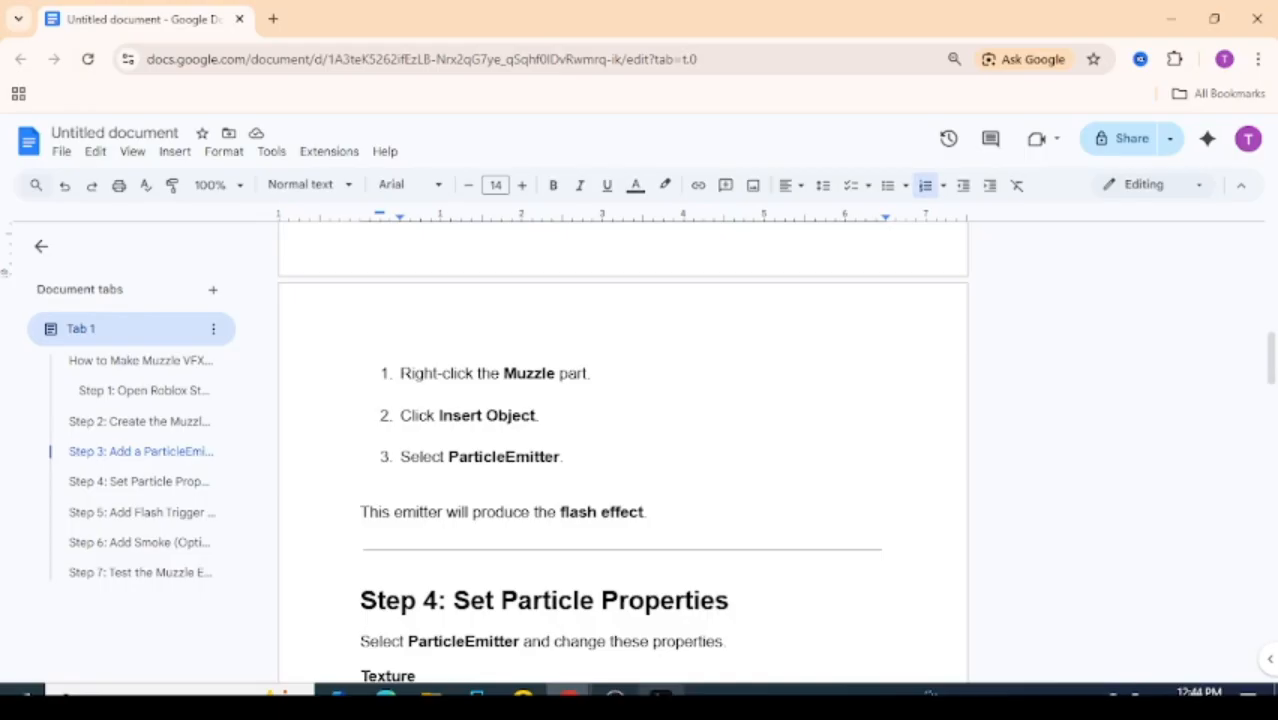
Switch to Roblox Studio and insert a ParticleEmitter object into the Muzzle part.
key(alt+Tab)
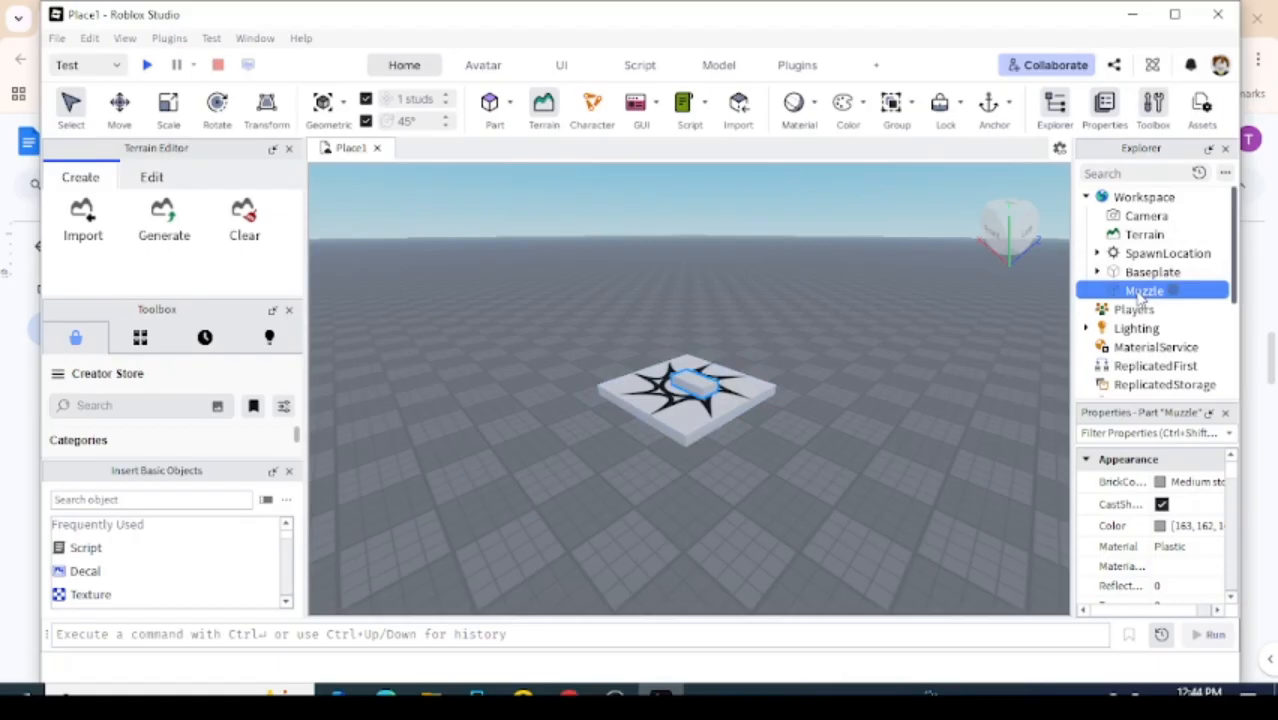
right_click(1140, 296)
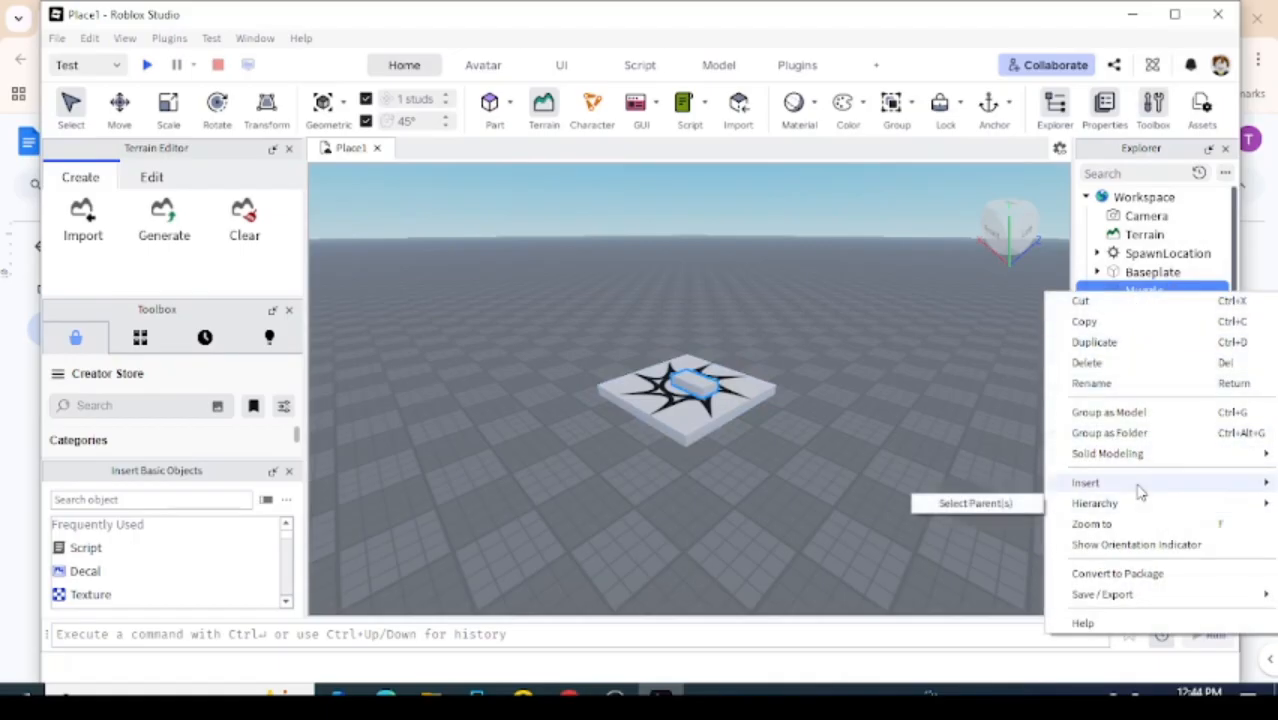
mouse_move(1140, 488)
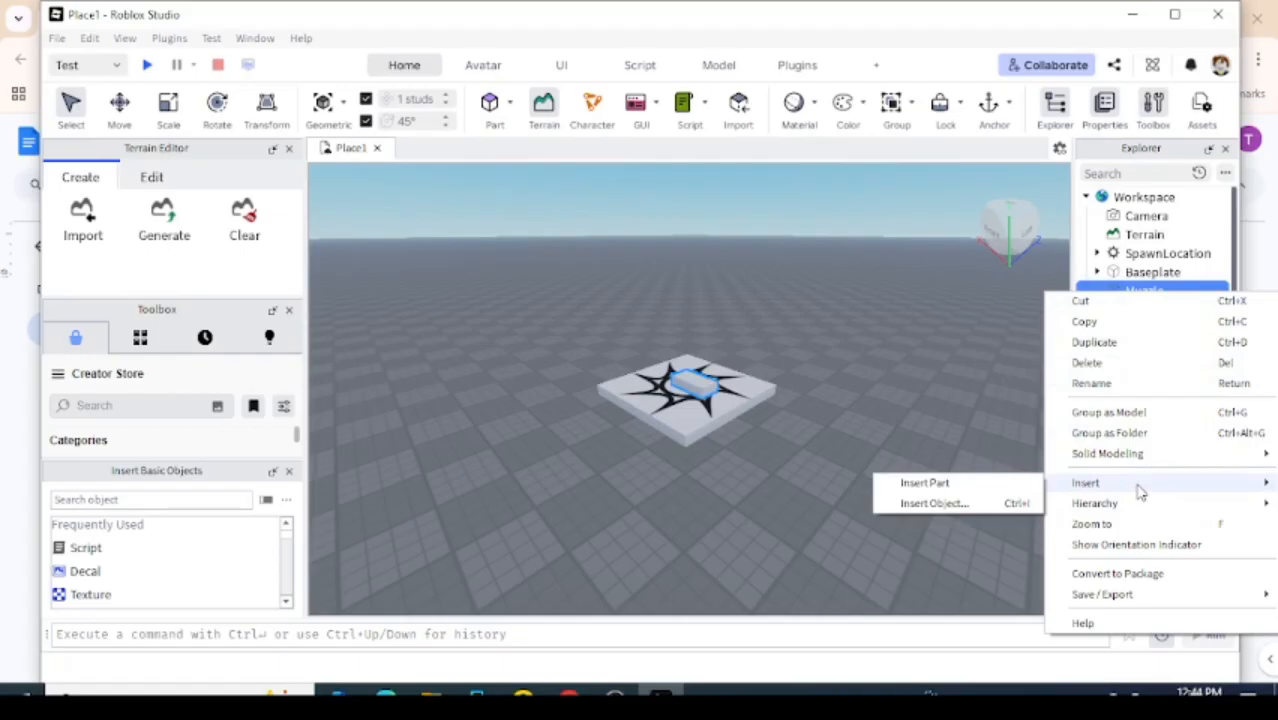
click(968, 504)
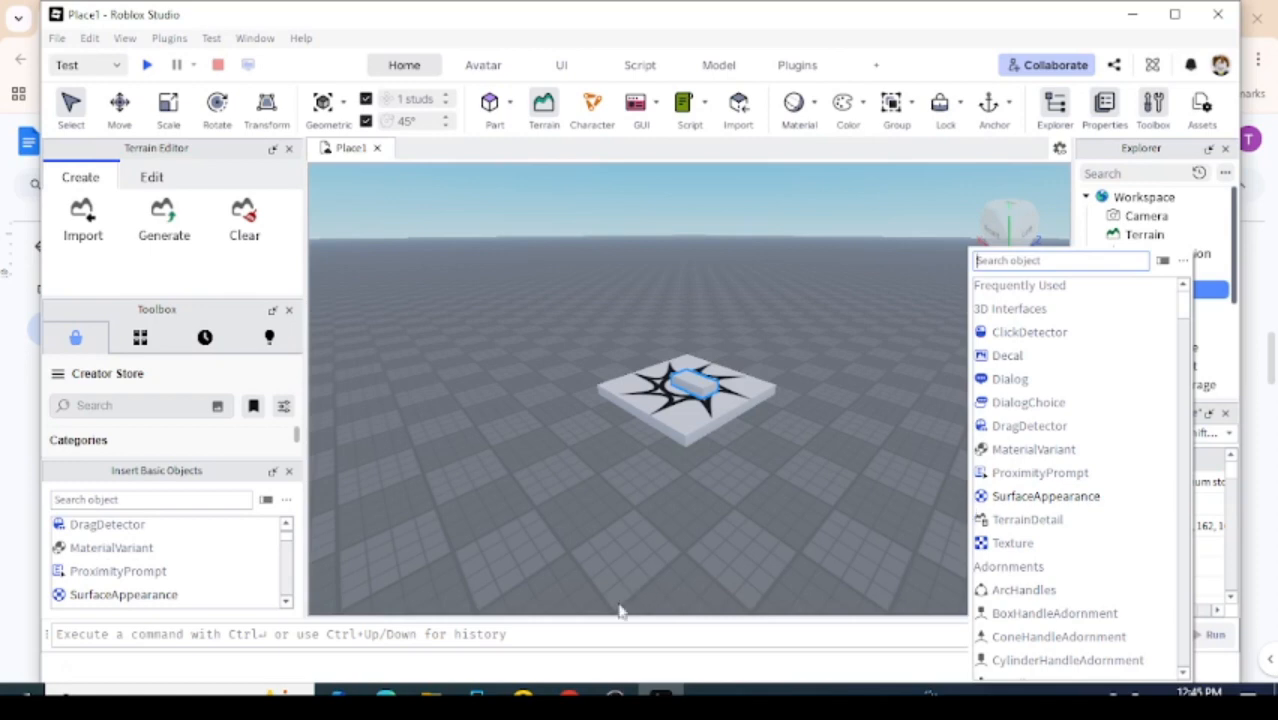
mouse_move(568, 697)
click(672, 660)
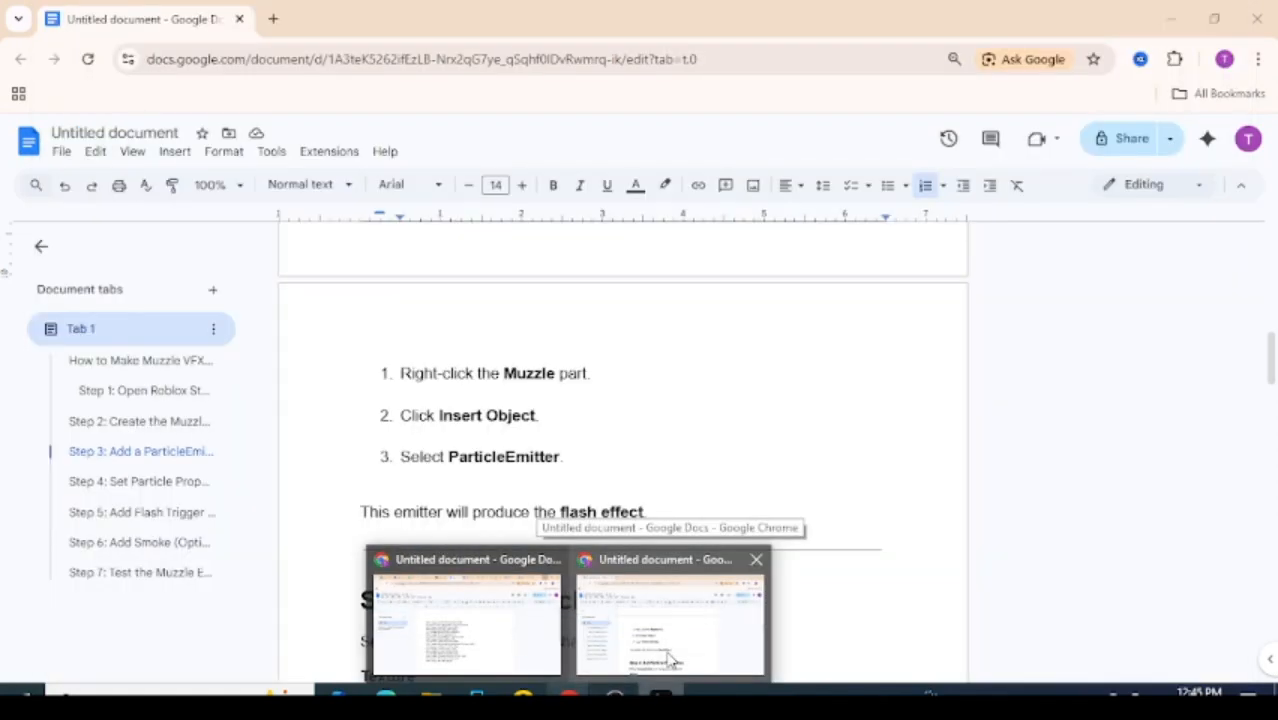
click(660, 697)
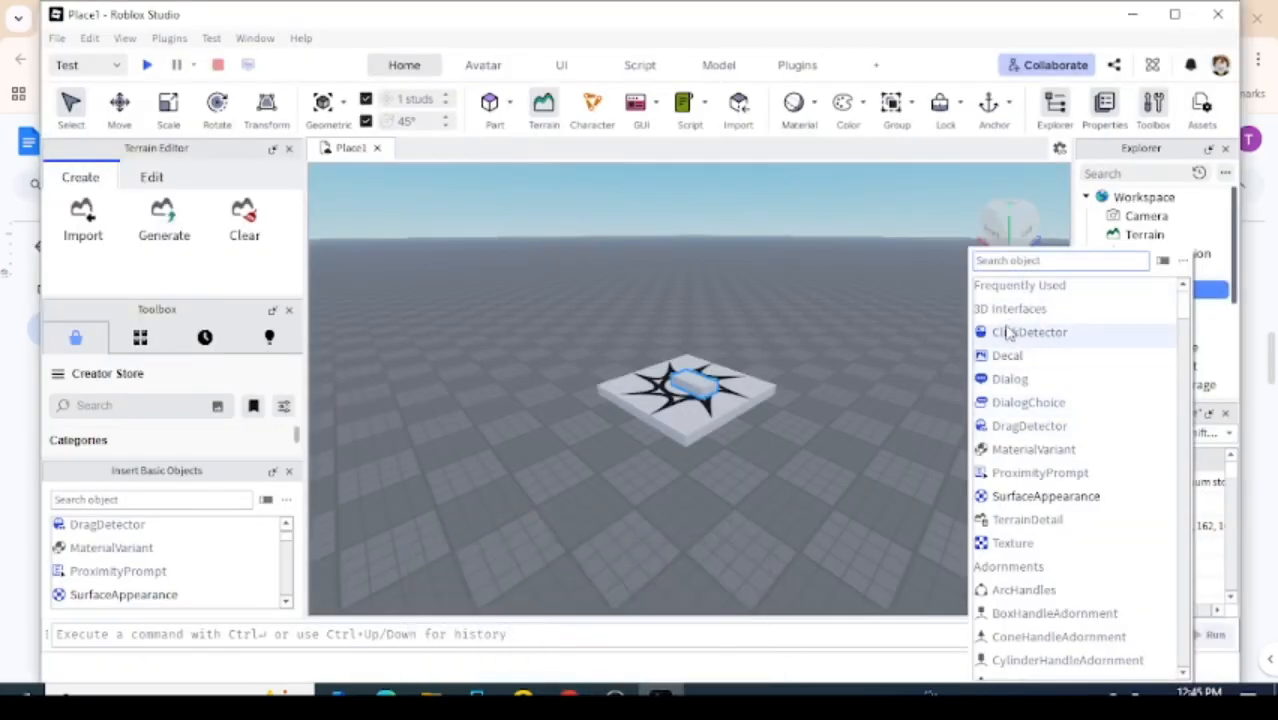
text(pa)
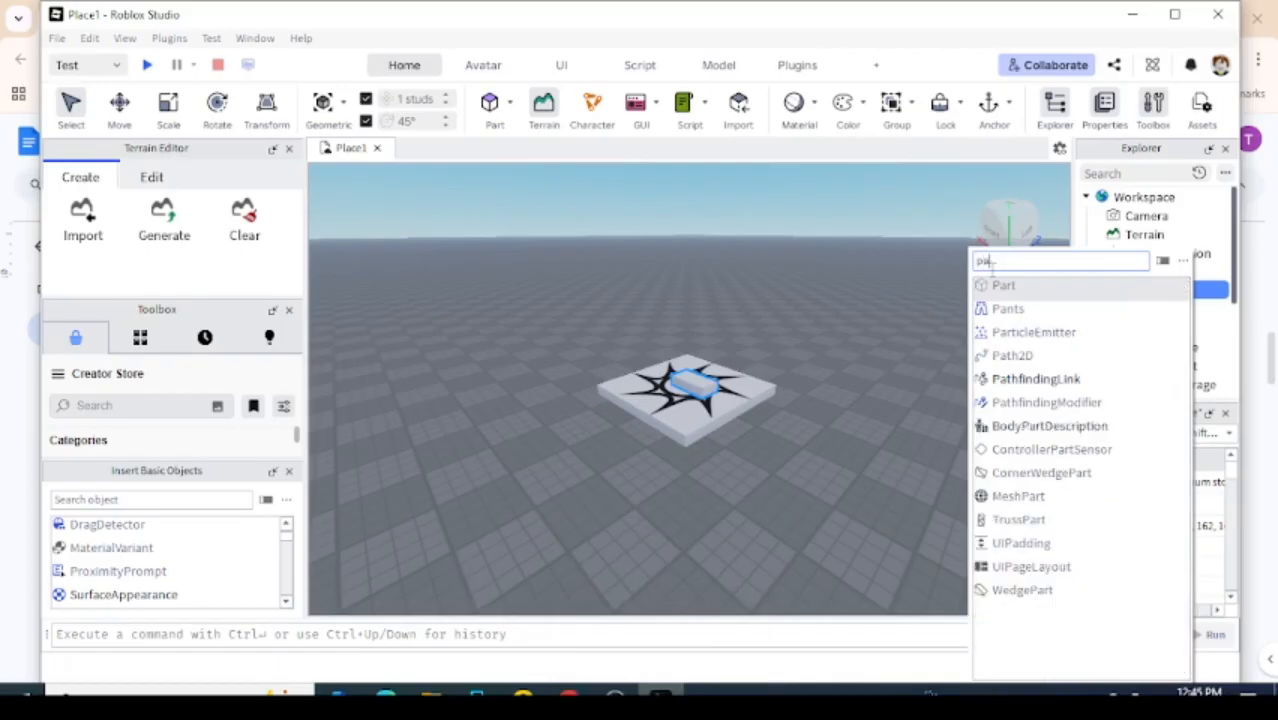
click(1014, 334)
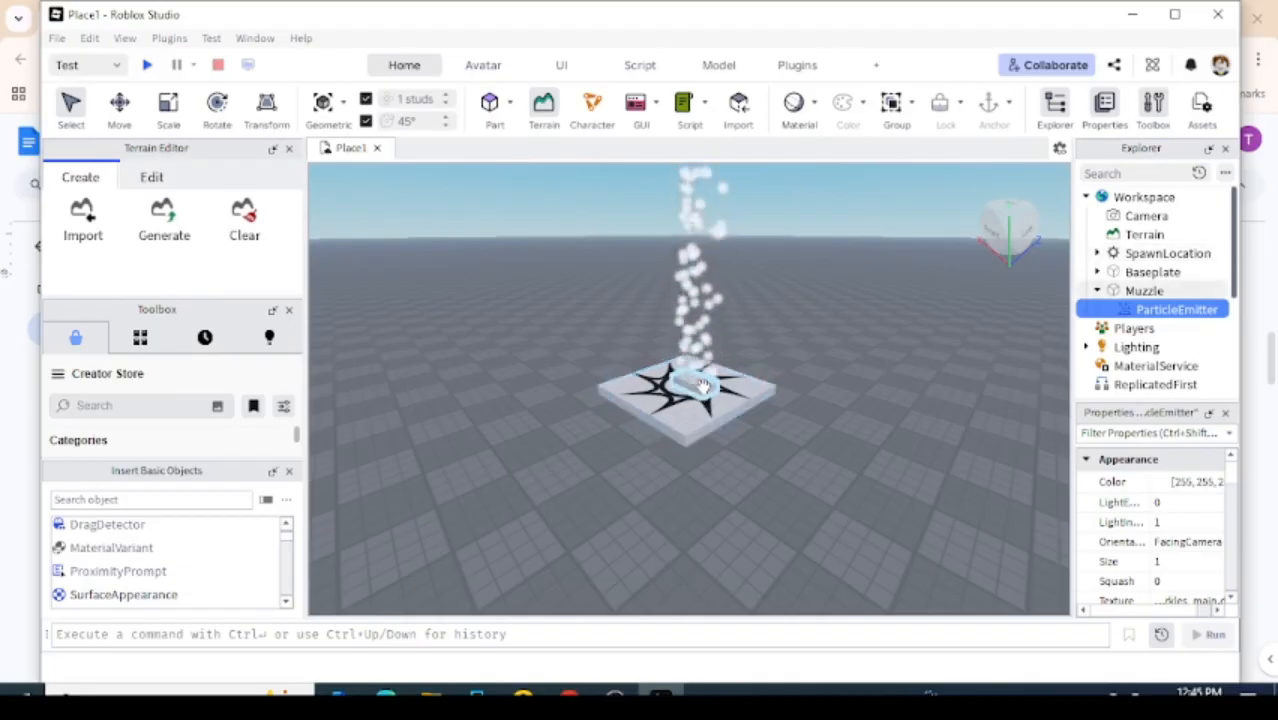
Go to Step 4 of the Google Docs guide and copy the Texture value rbxassetid://248625108.
mouse_move(568, 697)
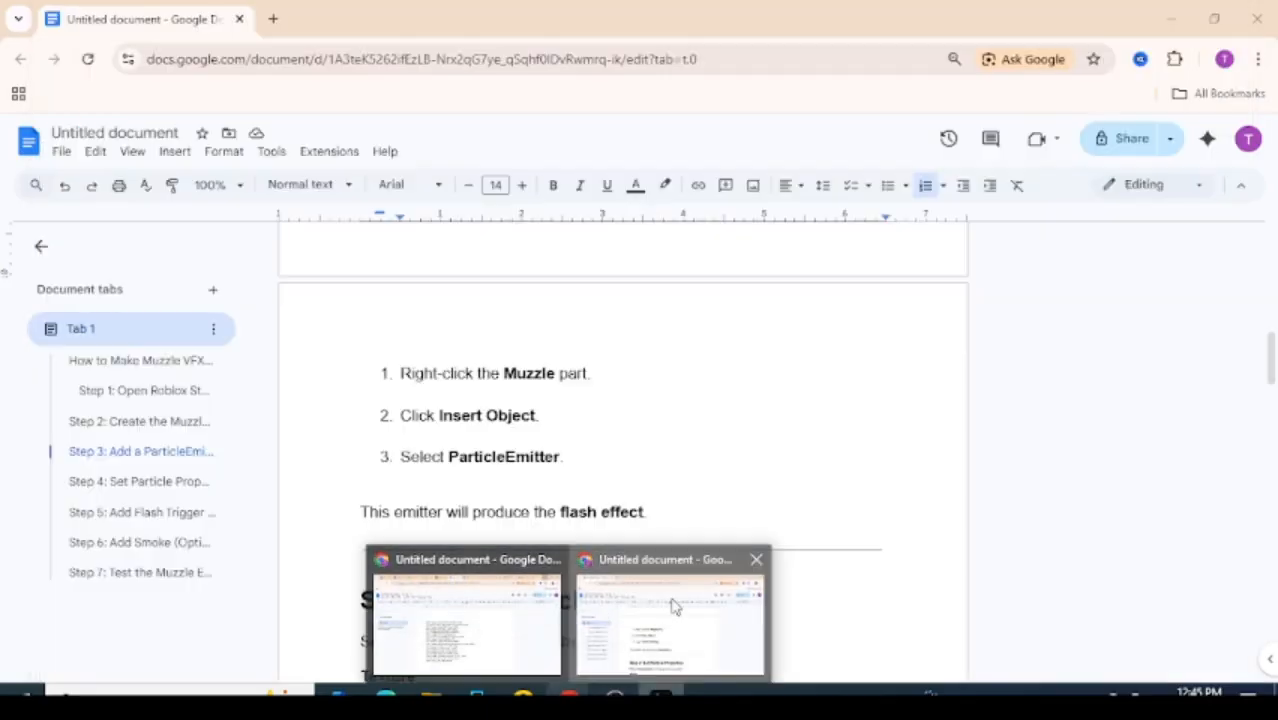
click(673, 605)
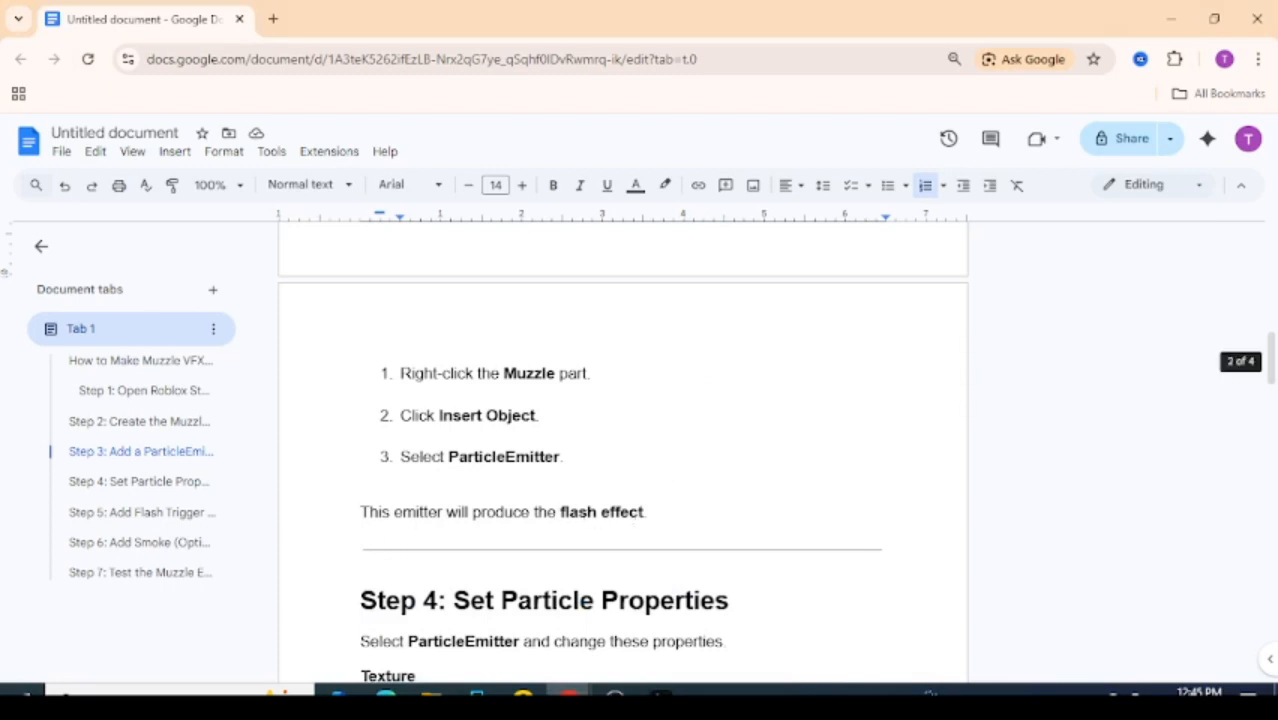
scroll(1272, 388, down, 1)
scroll(1272, 388, down, 5)
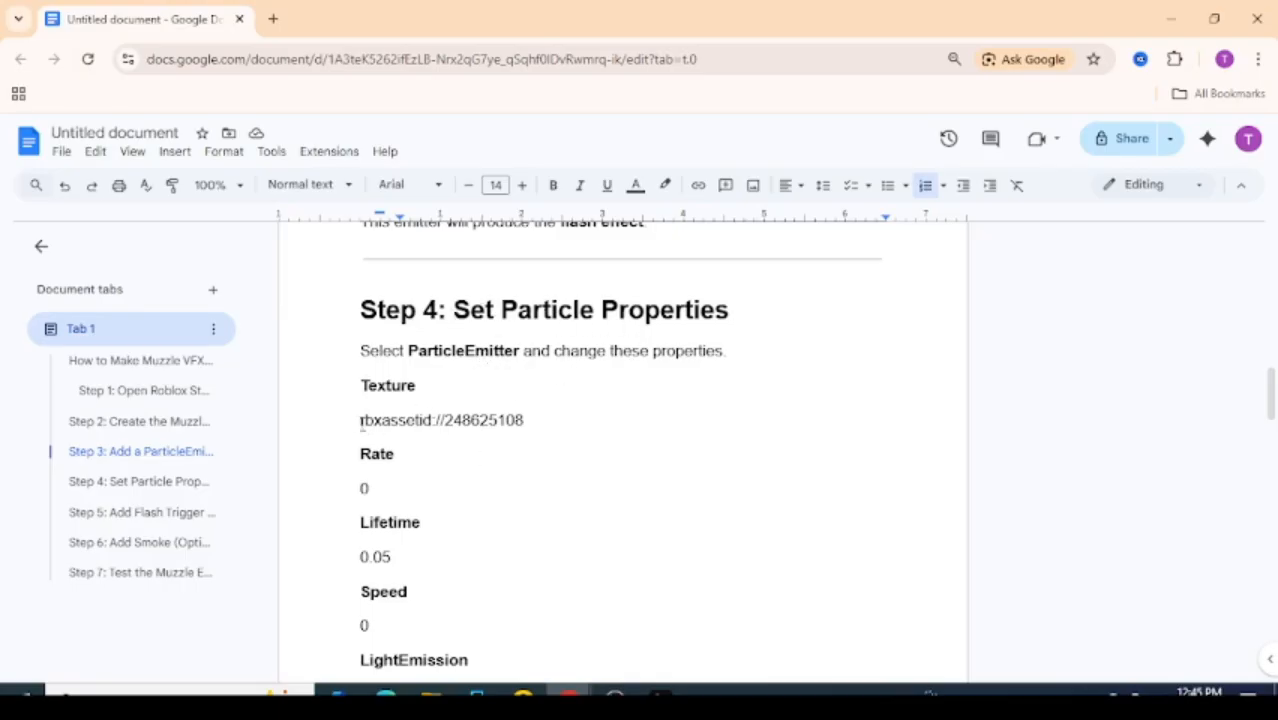
click(359, 420)
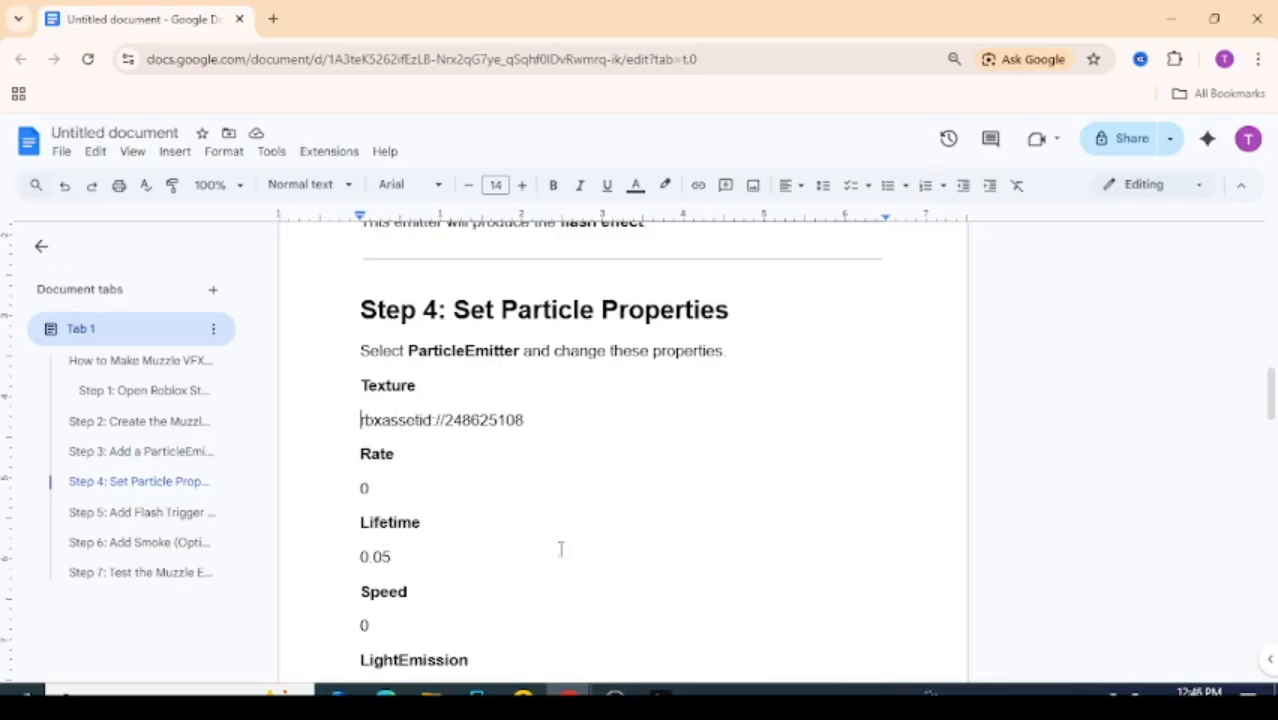
drag(524, 420, 318, 433)
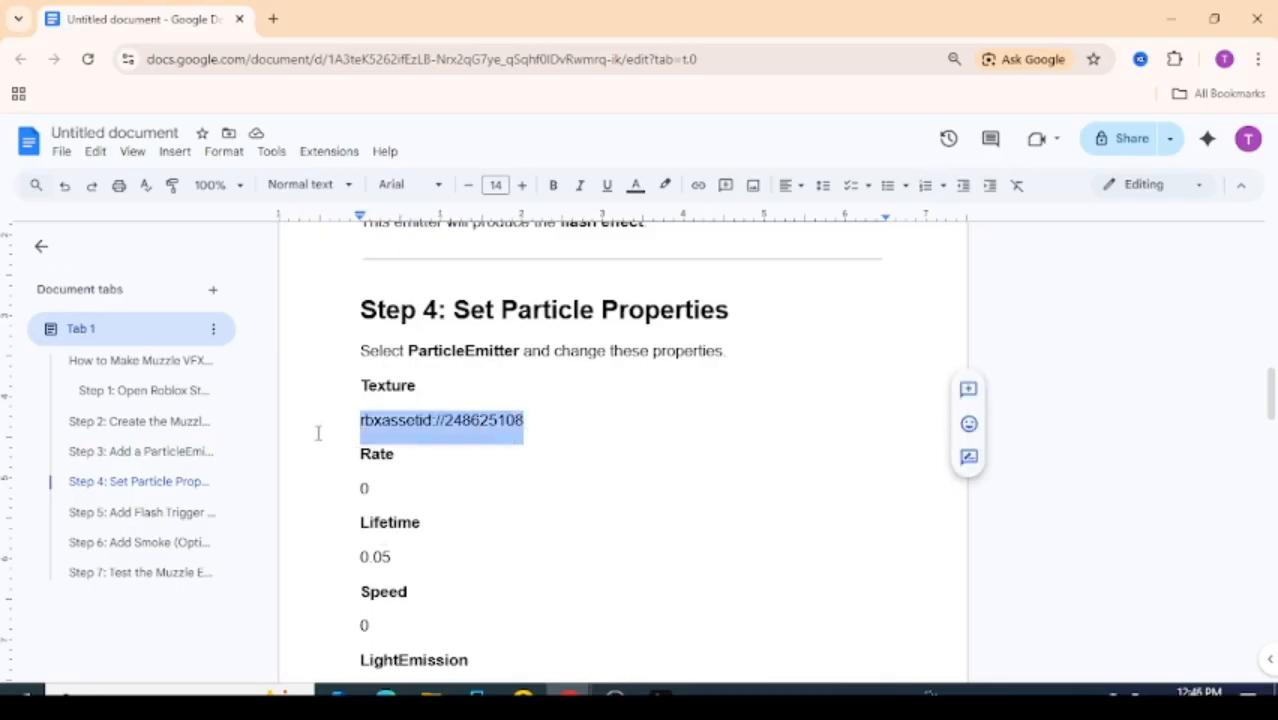
right_click(376, 424)
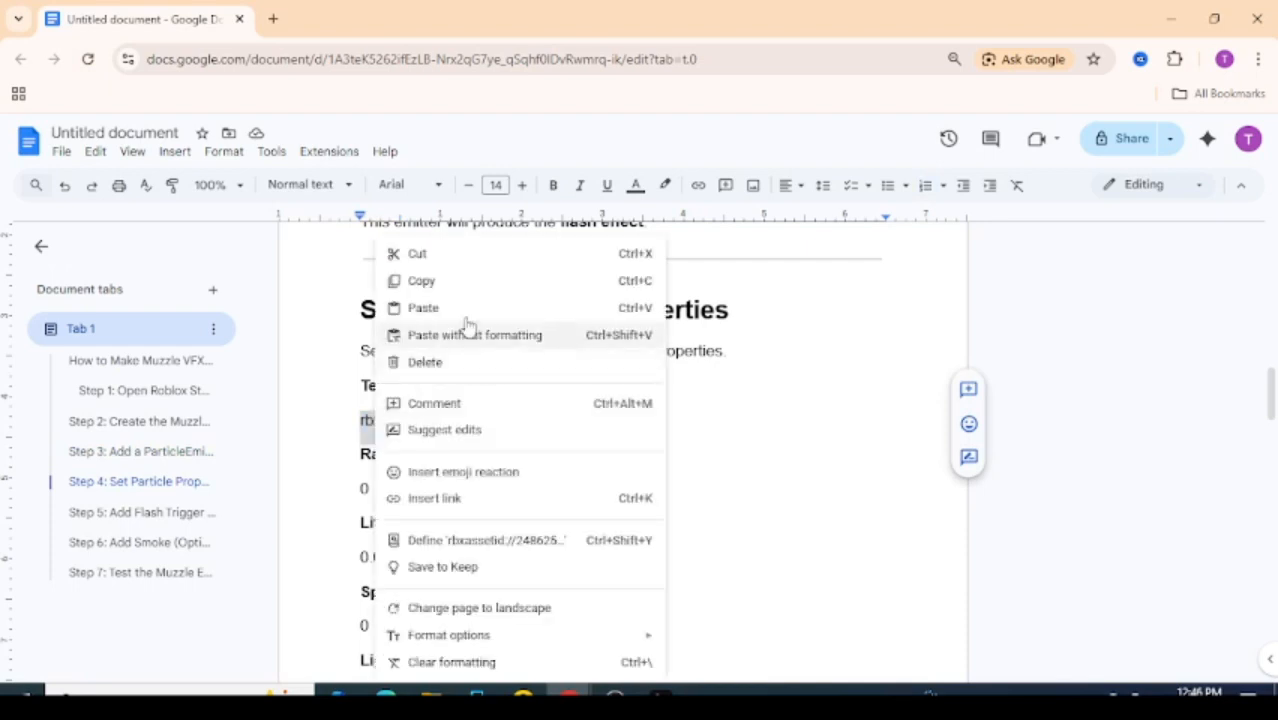
click(456, 284)
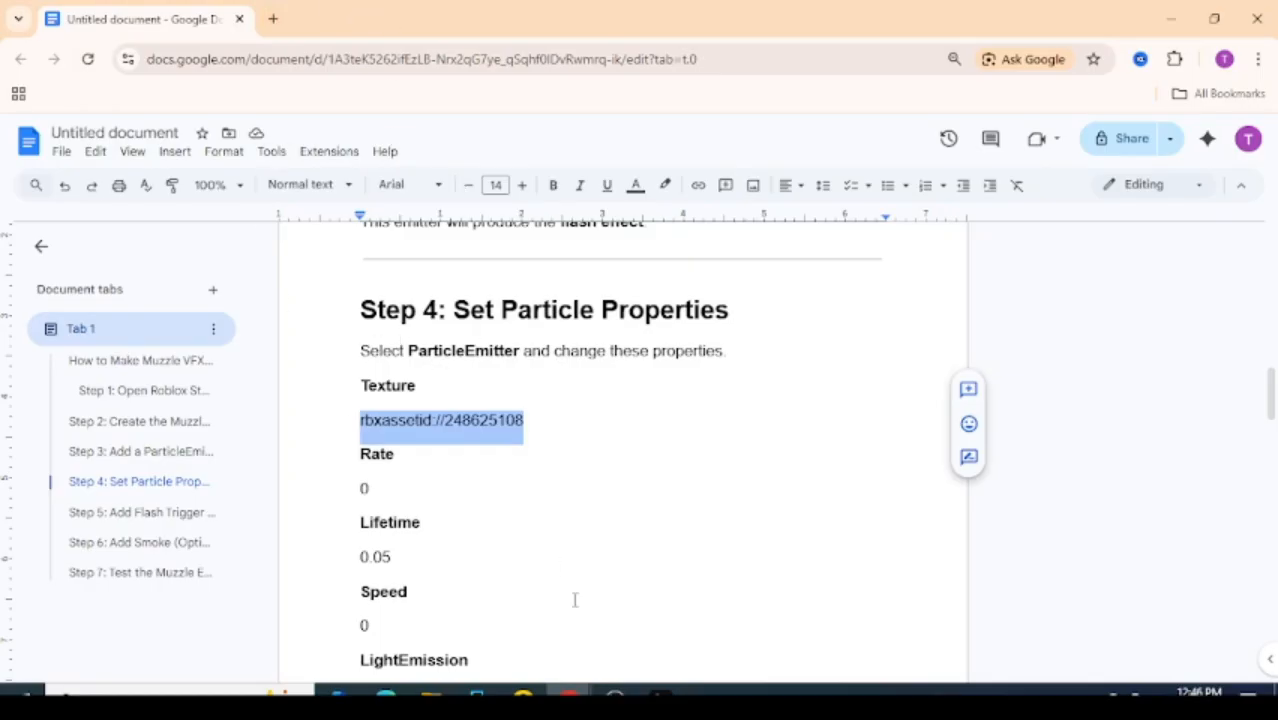
Return to Roblox Studio and set the ParticleEmitter's Texture to rbxassetid://248625108.
key(alt+Tab)
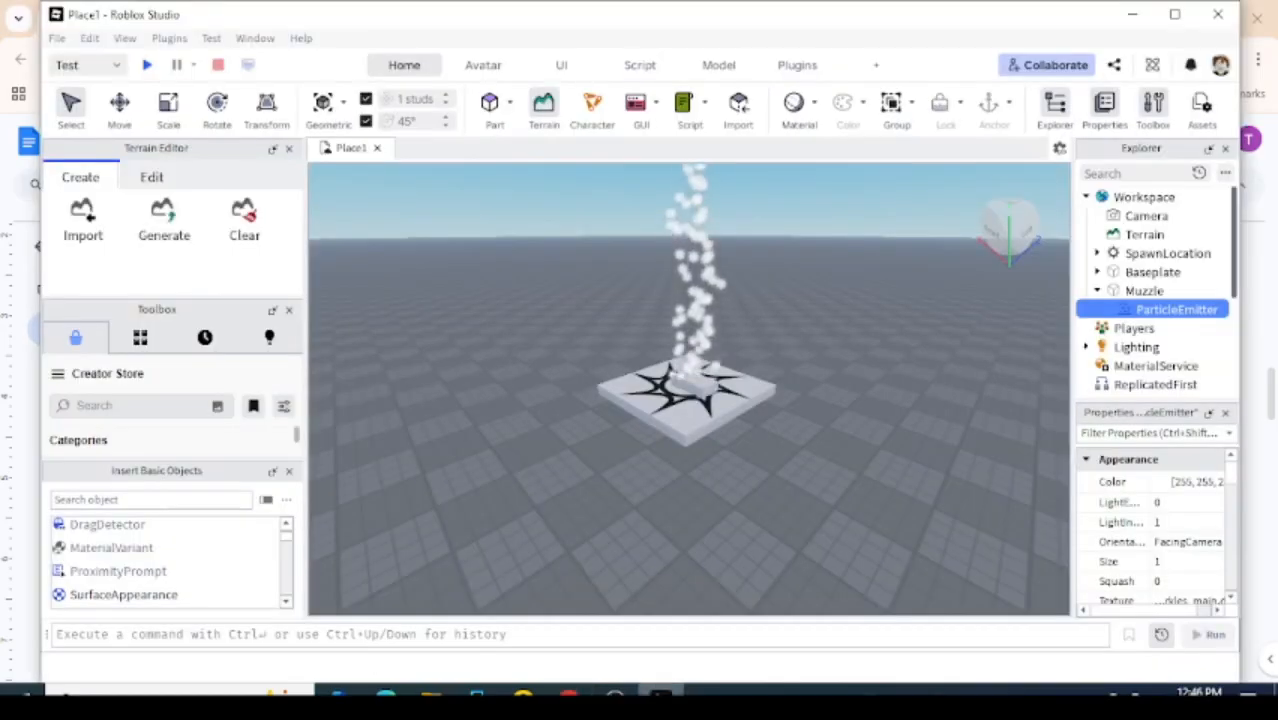
click(1155, 314)
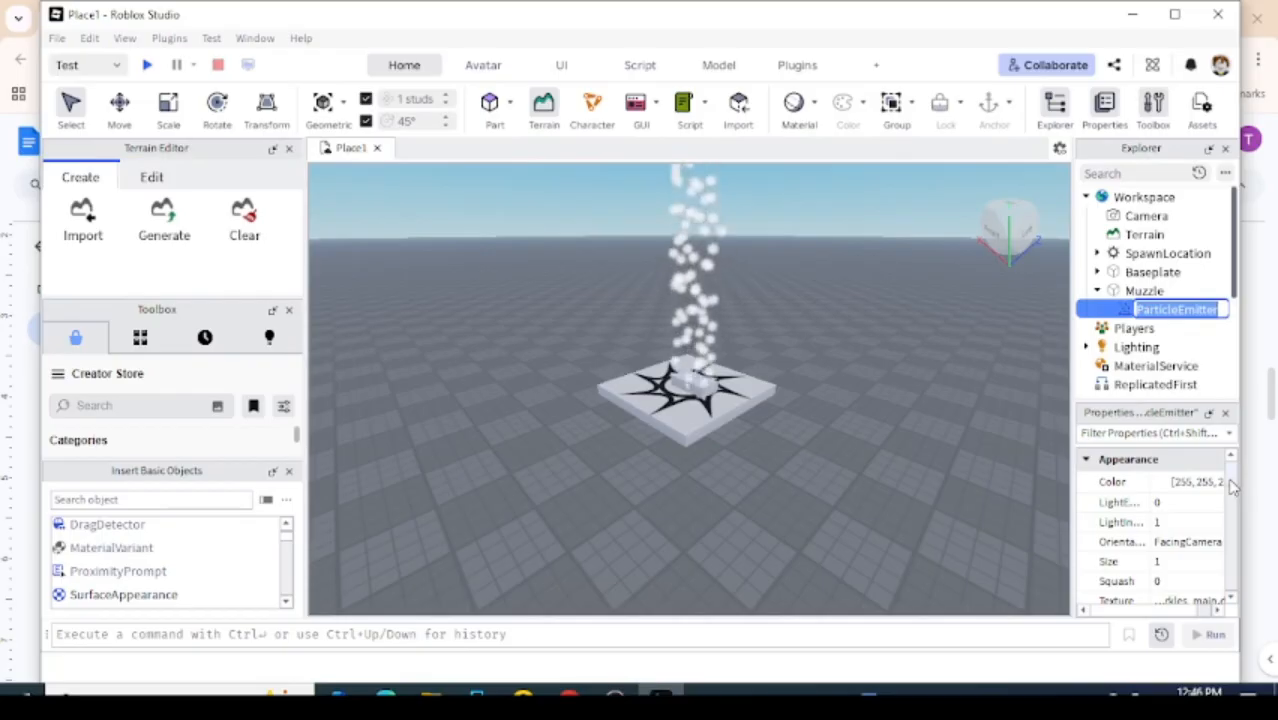
drag(1230, 481, 1232, 509)
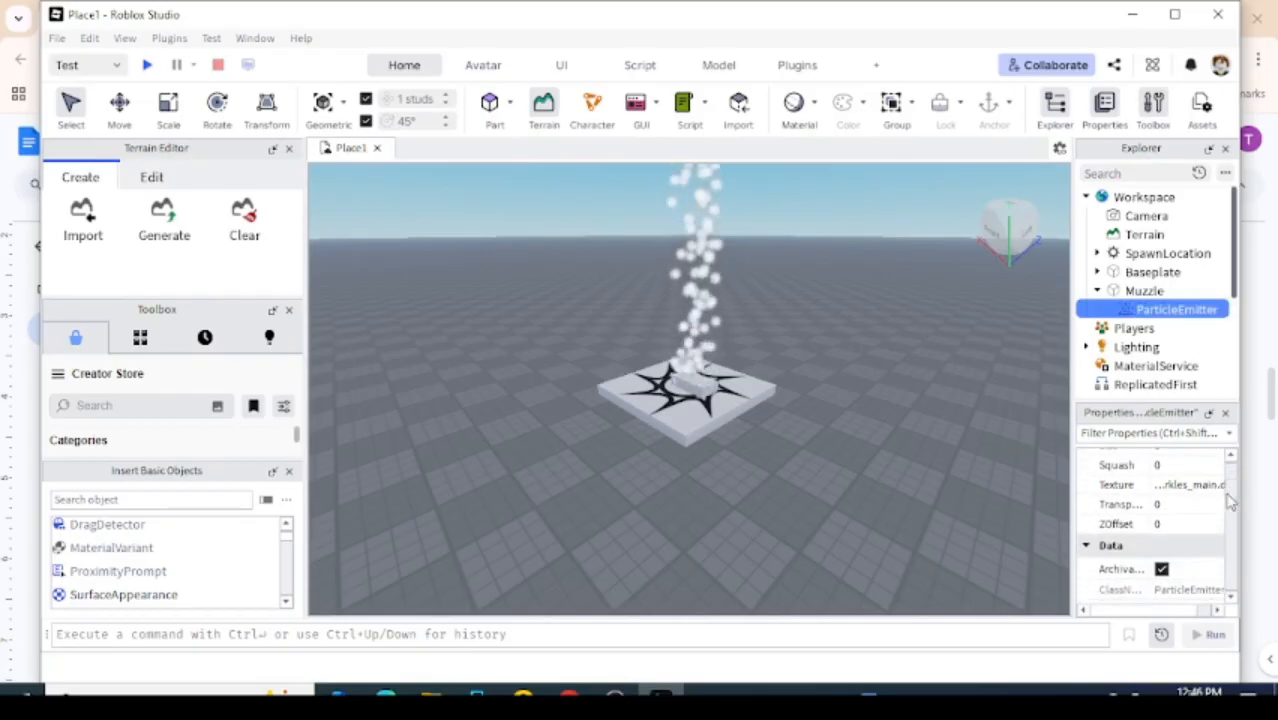
click(1150, 486)
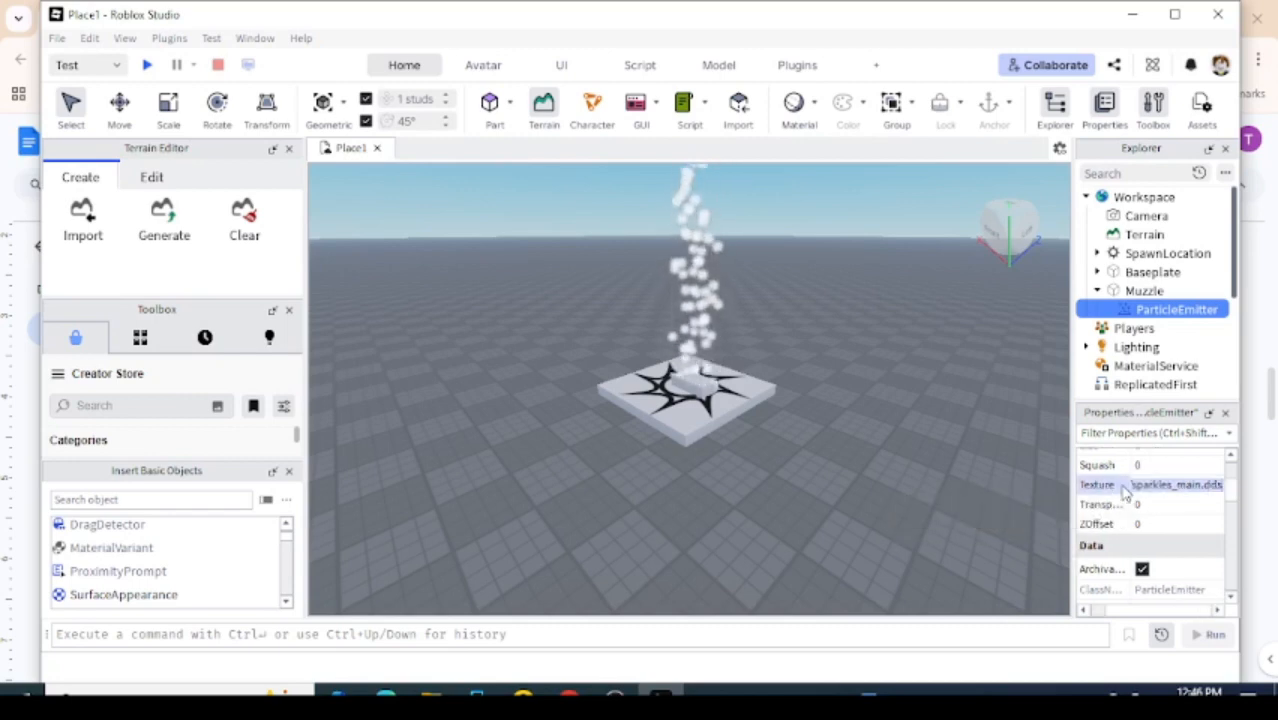
drag(1156, 486, 1248, 492)
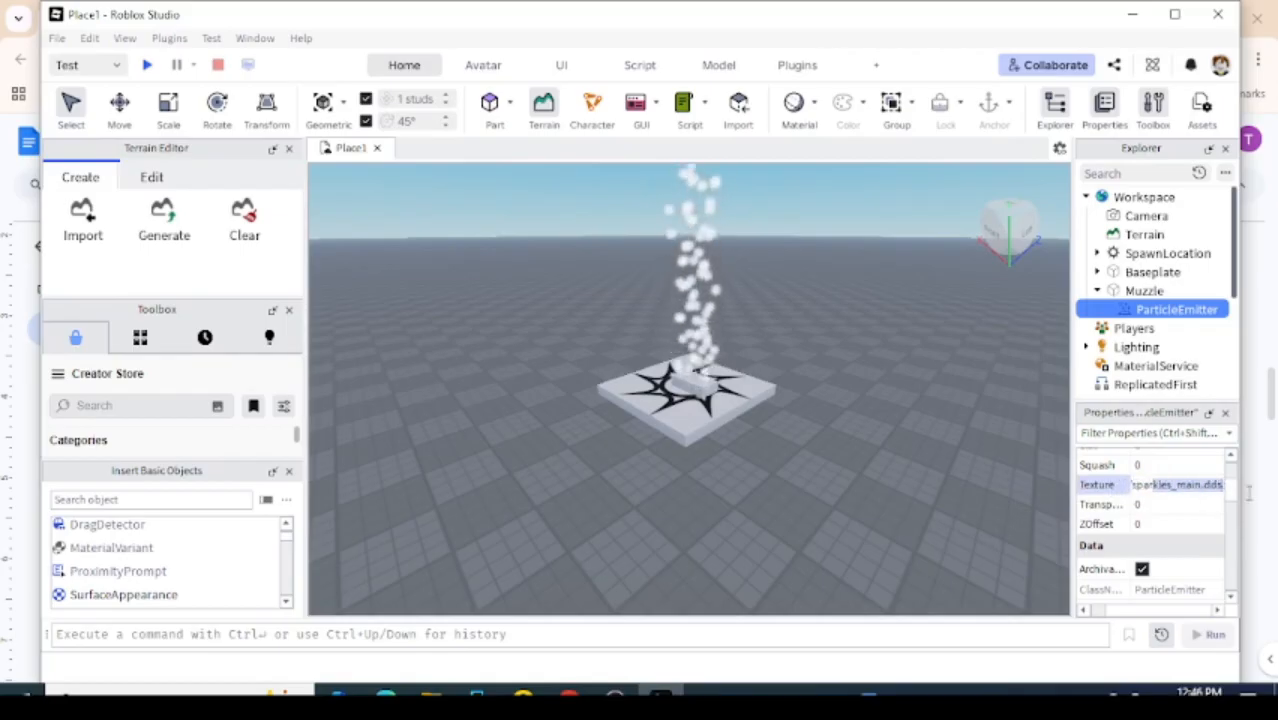
click(1202, 487)
click(1228, 490)
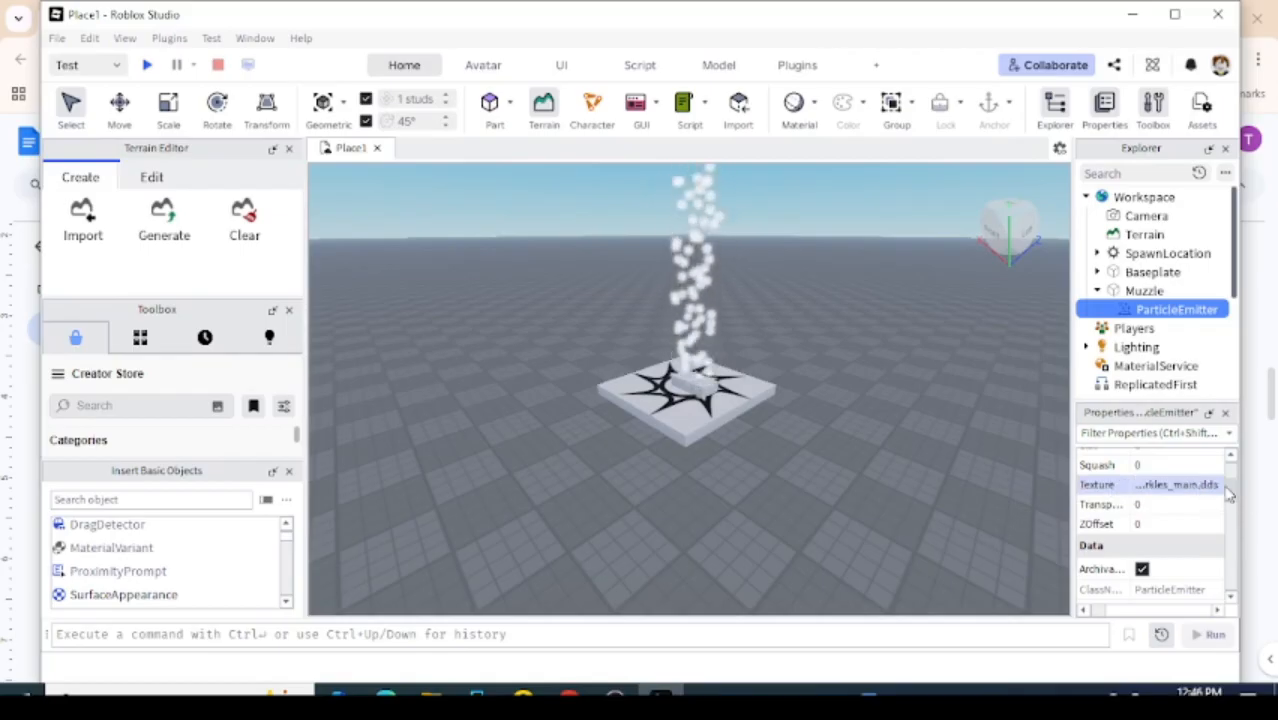
click(1208, 488)
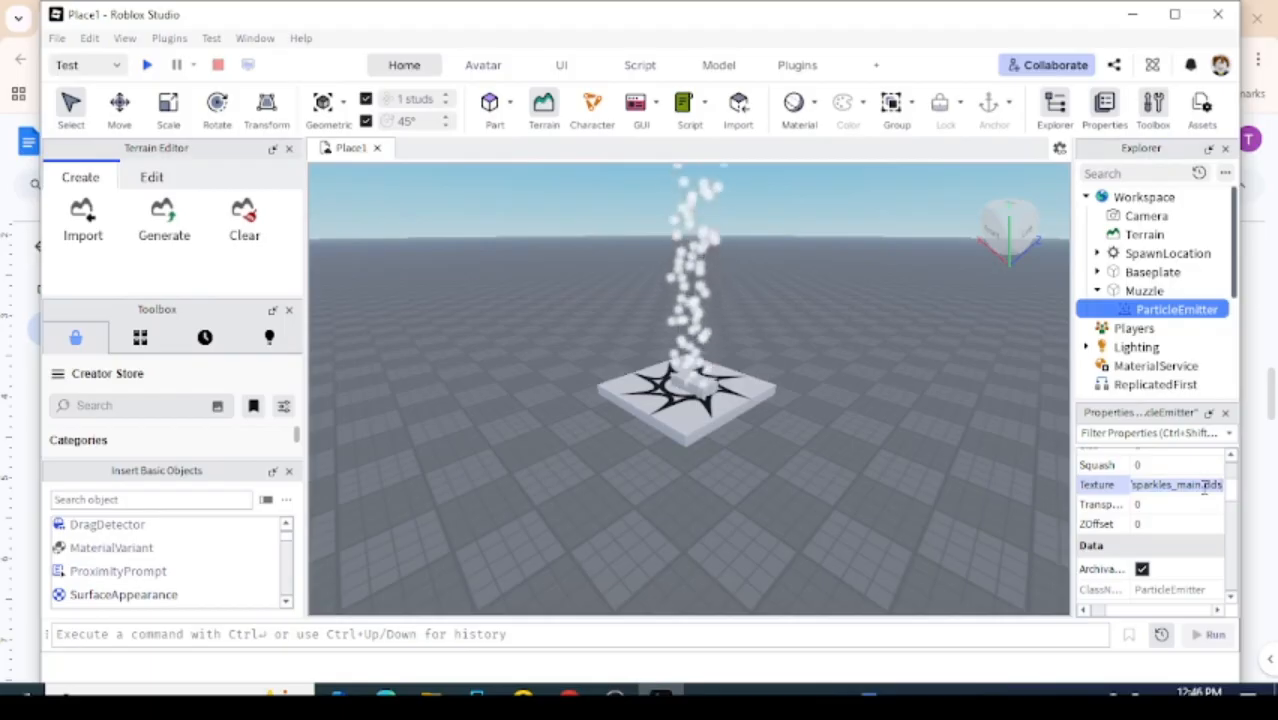
key(ctrl+v)
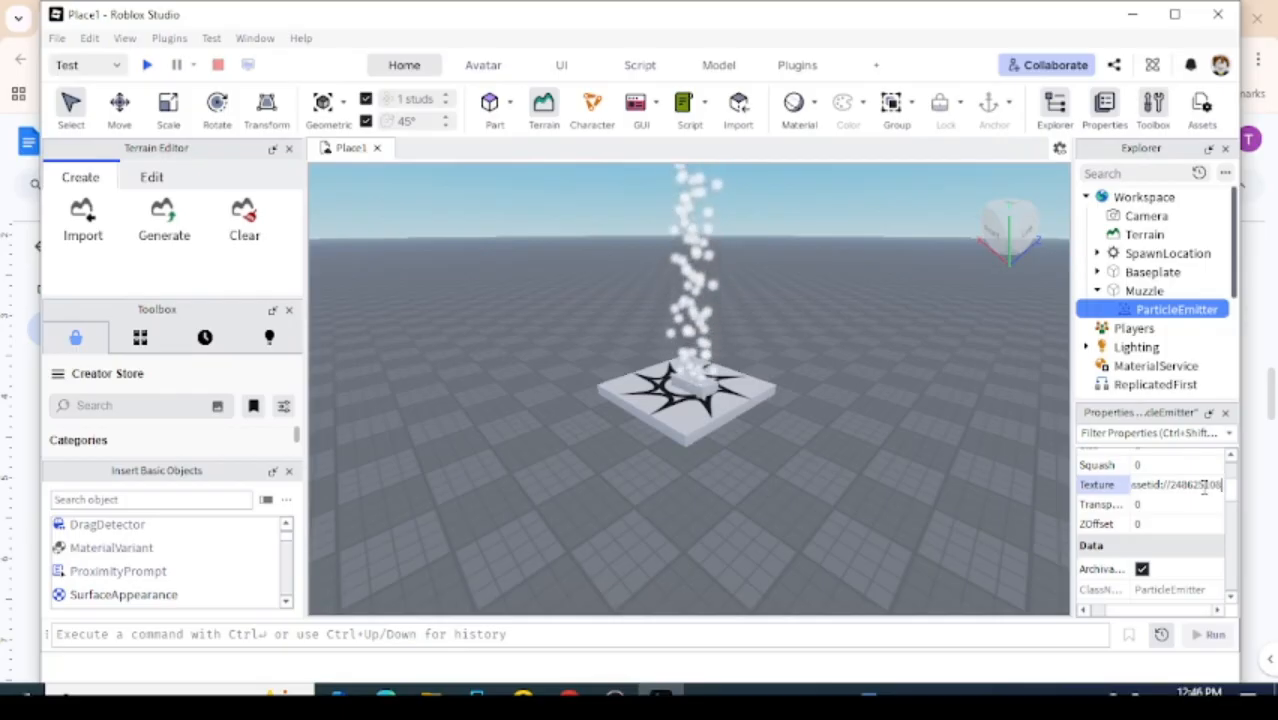
key(Return)
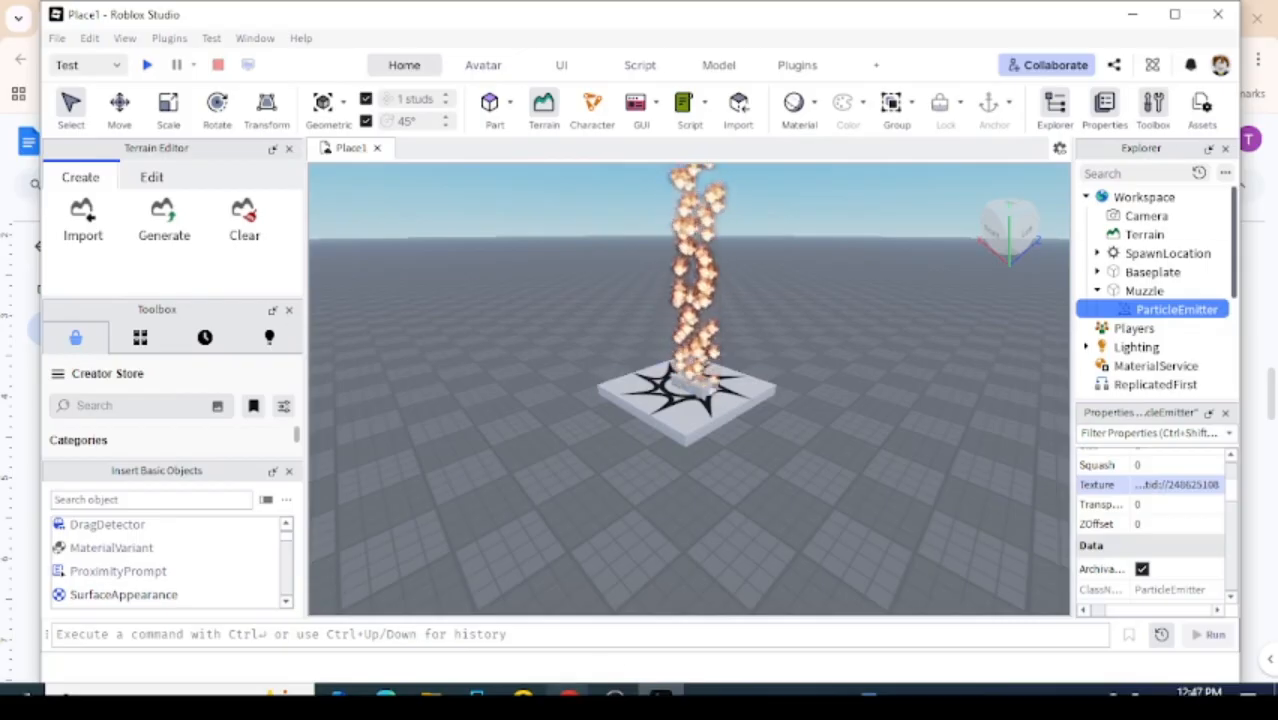
Read the remaining Step 4 property values in the Google Docs guide and look through the ParticleEmitter's properties in Roblox Studio.
mouse_move(569, 694)
click(650, 590)
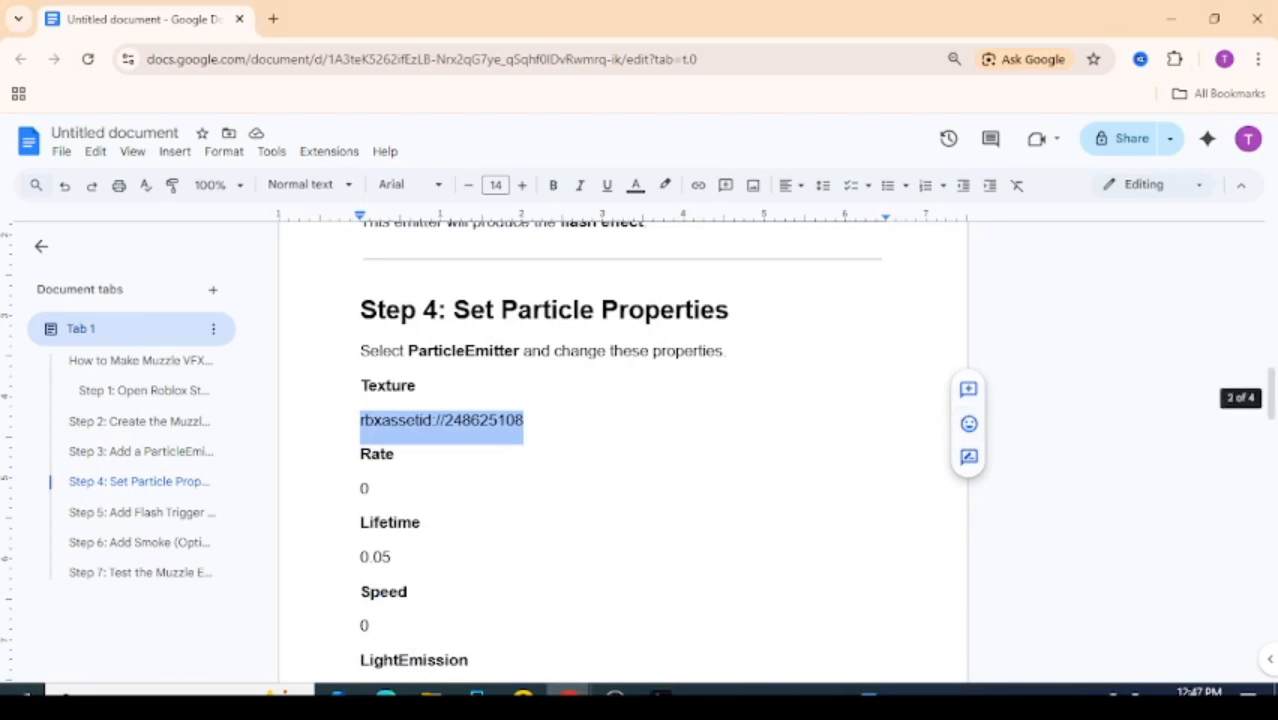
mouse_move(1272, 395)
mouse_down()
mouse_move(1272, 422)
mouse_move(1272, 405)
mouse_up()
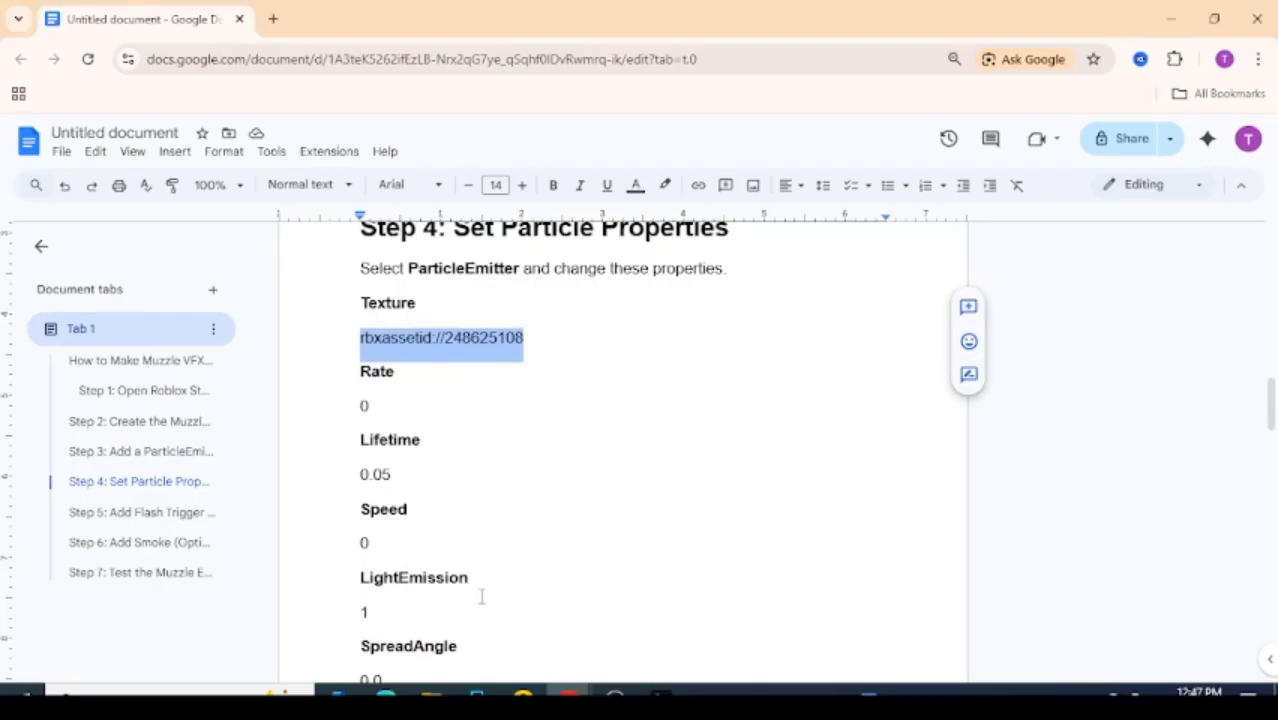
key(alt+Tab)
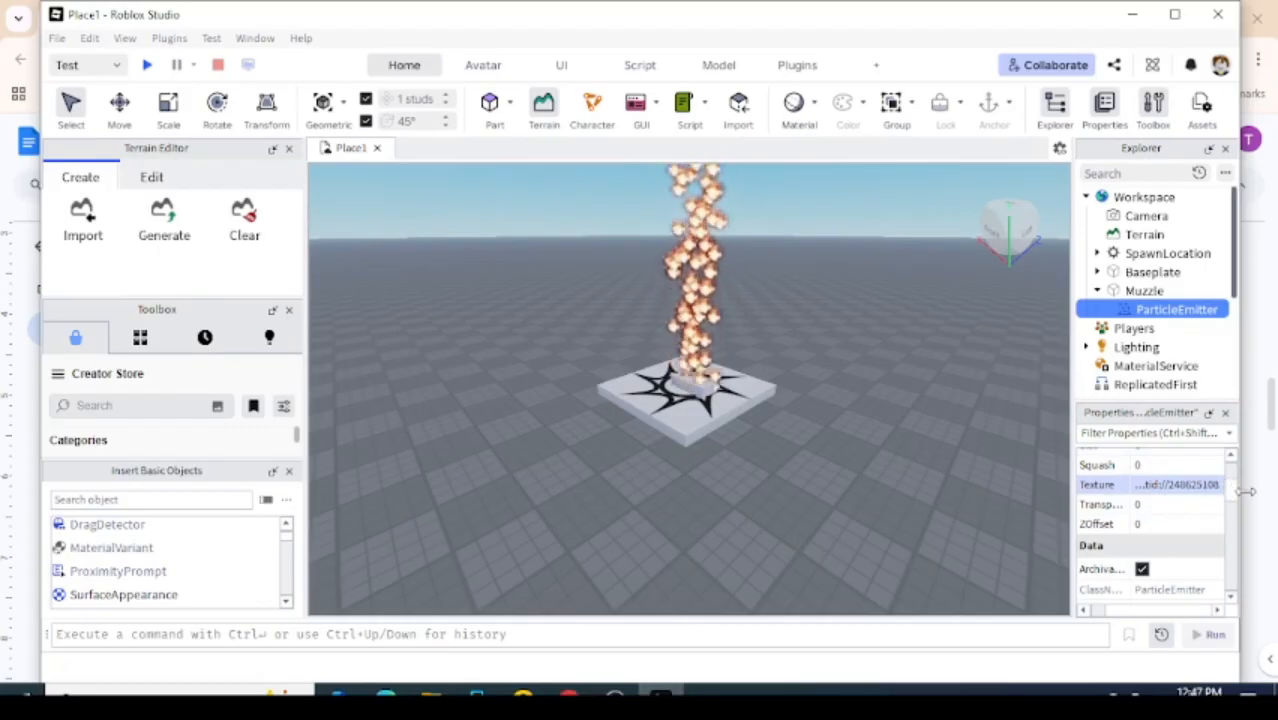
scroll(1231, 482, up, 3)
scroll(1233, 475, up, 1)
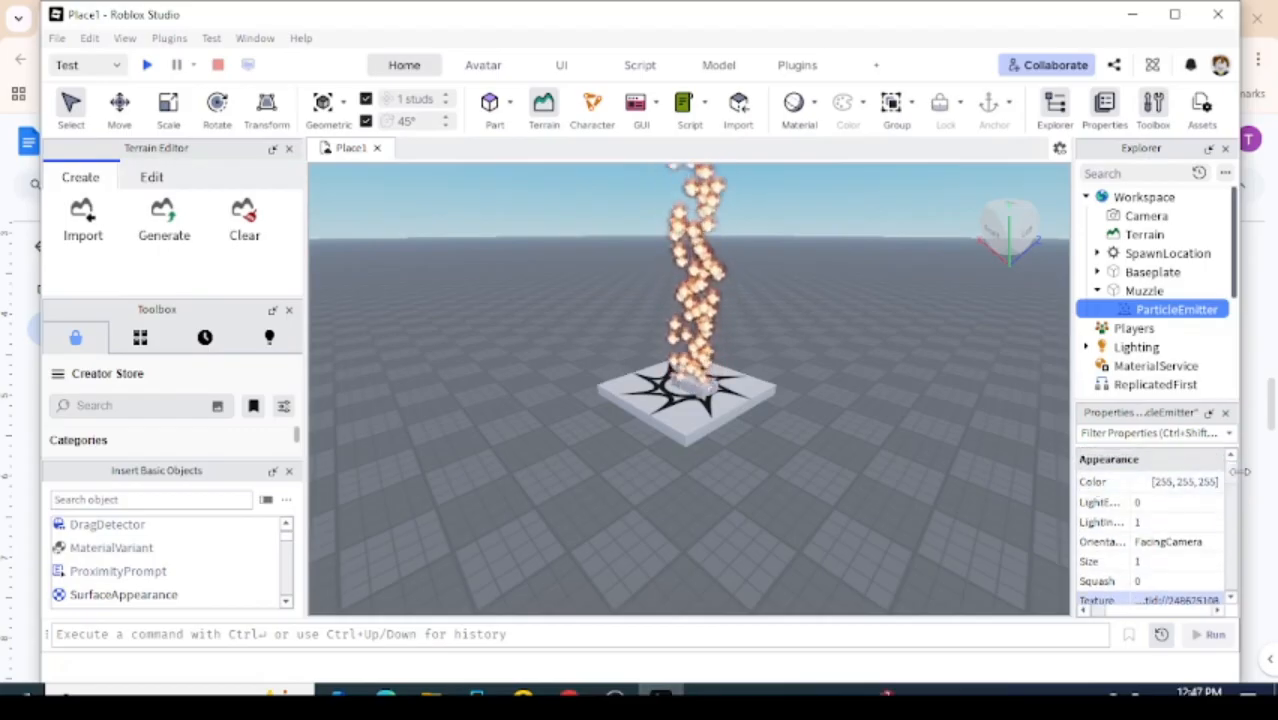
drag(1232, 472, 1235, 536)
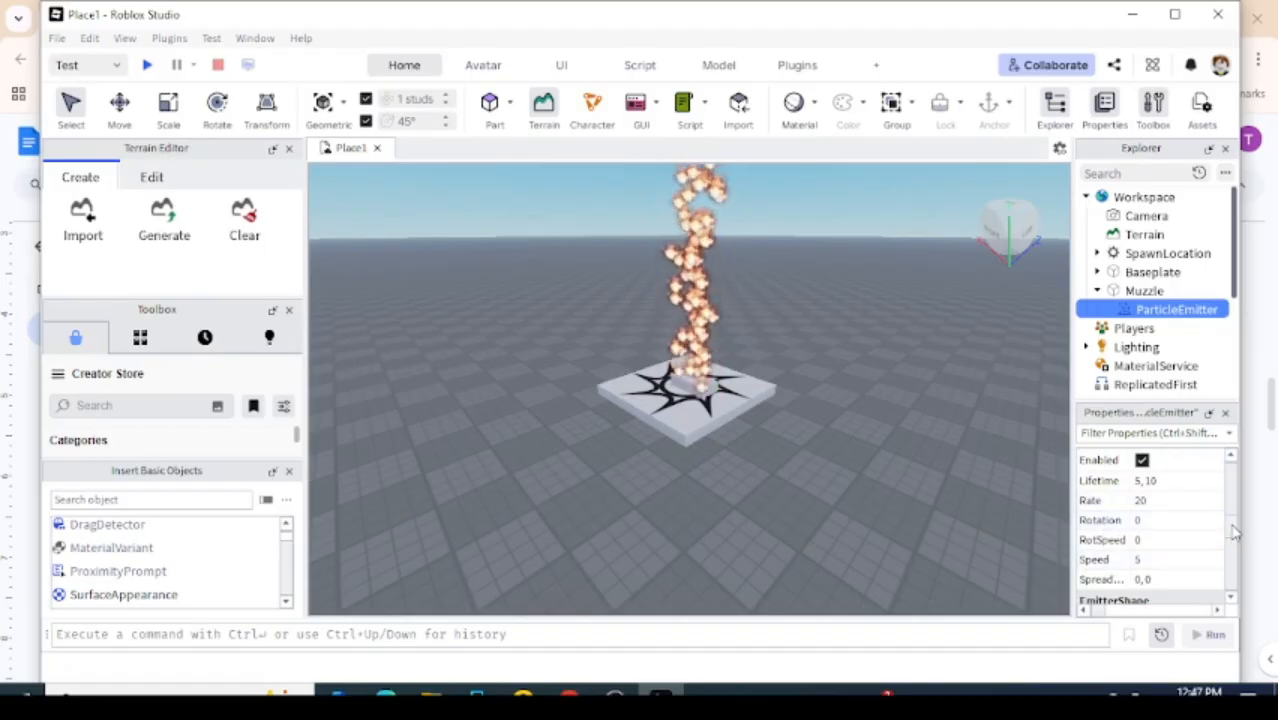
drag(1233, 533, 1233, 487)
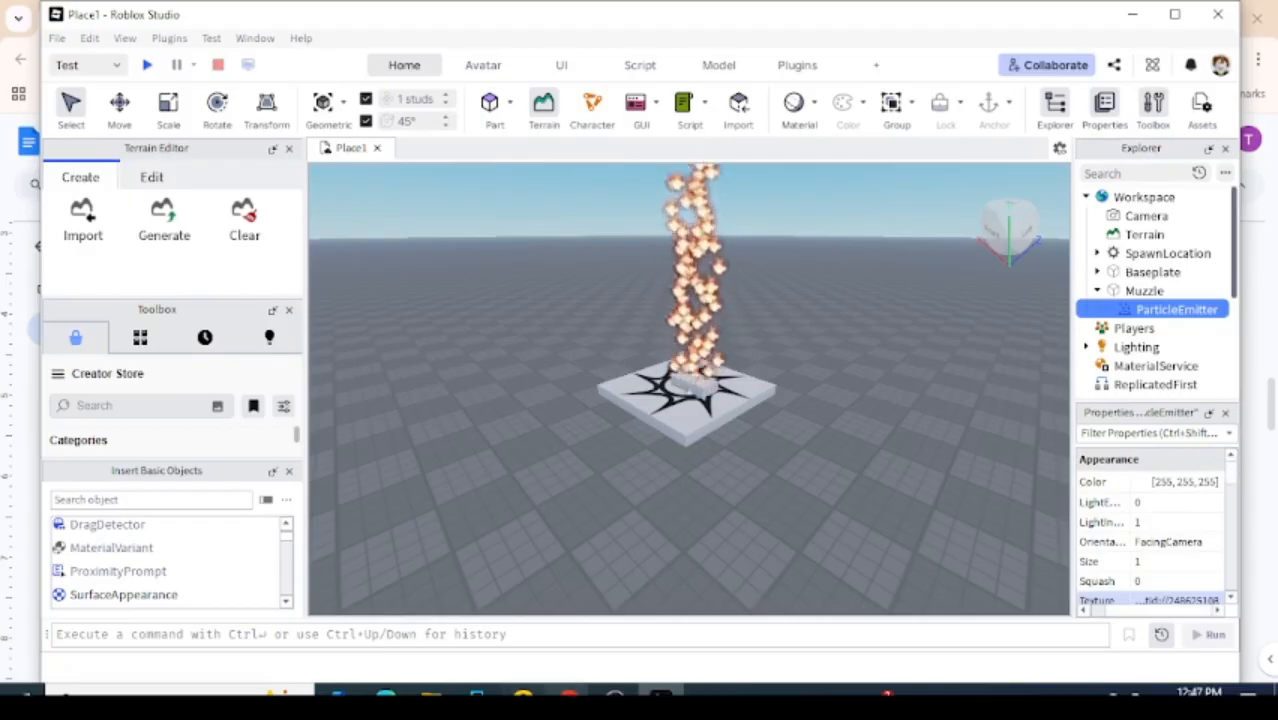
Recheck the Step 4 Texture value in the Google Docs guide against the ParticleEmitter's Texture property in Roblox Studio.
mouse_move(565, 694)
click(648, 622)
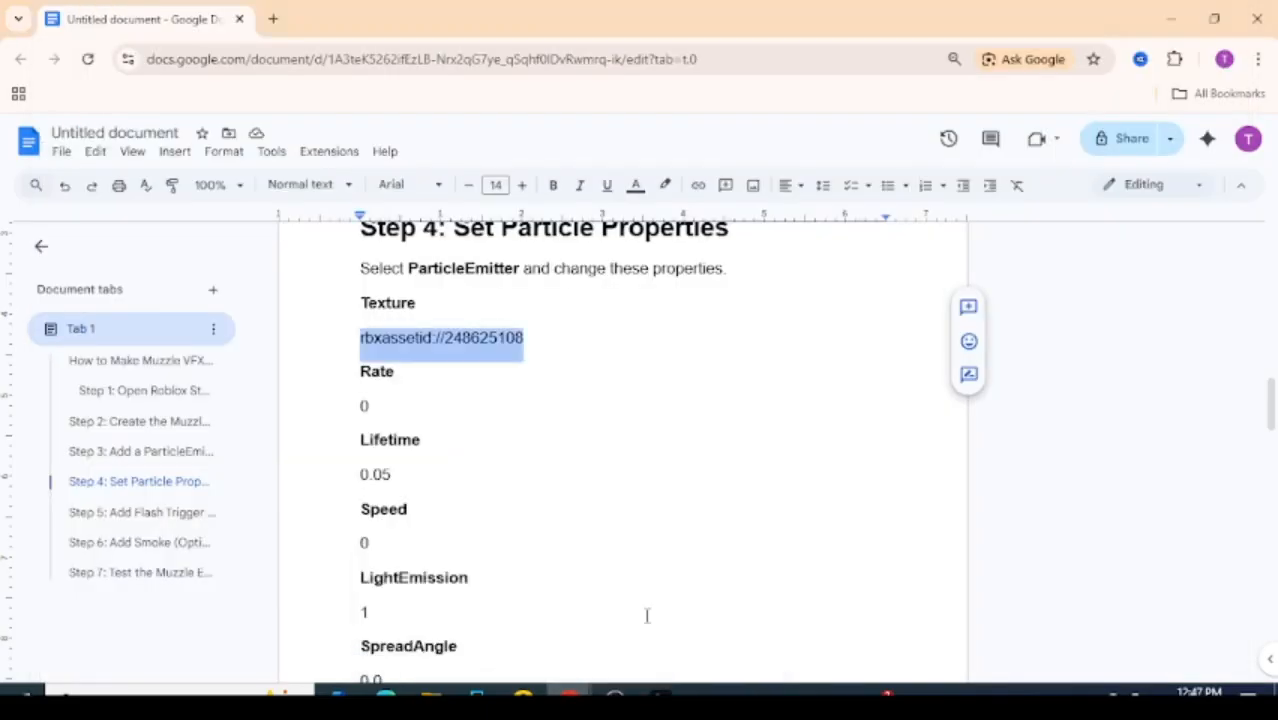
click(537, 357)
click(660, 692)
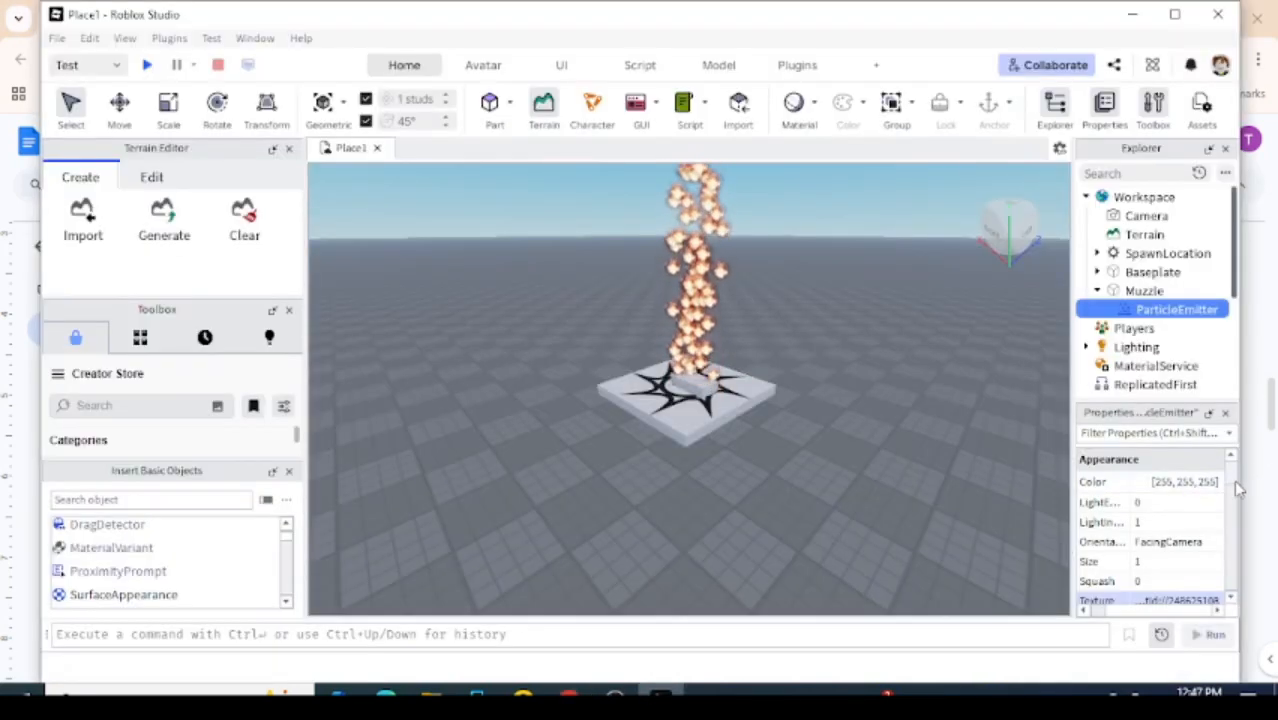
scroll(1200, 510, down, 1)
click(1179, 536)
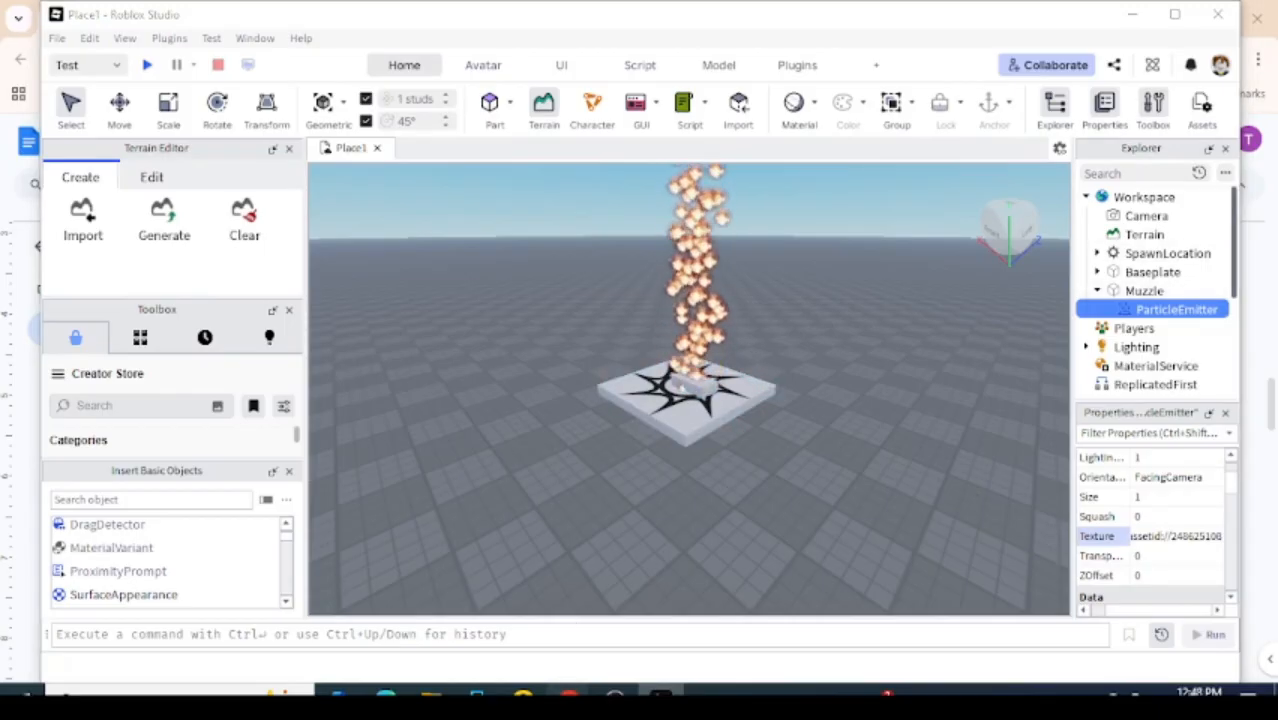
Return to the Google Docs guide and view the Step 5 instructions on adding the flash trigger script.
mouse_move(568, 697)
click(622, 640)
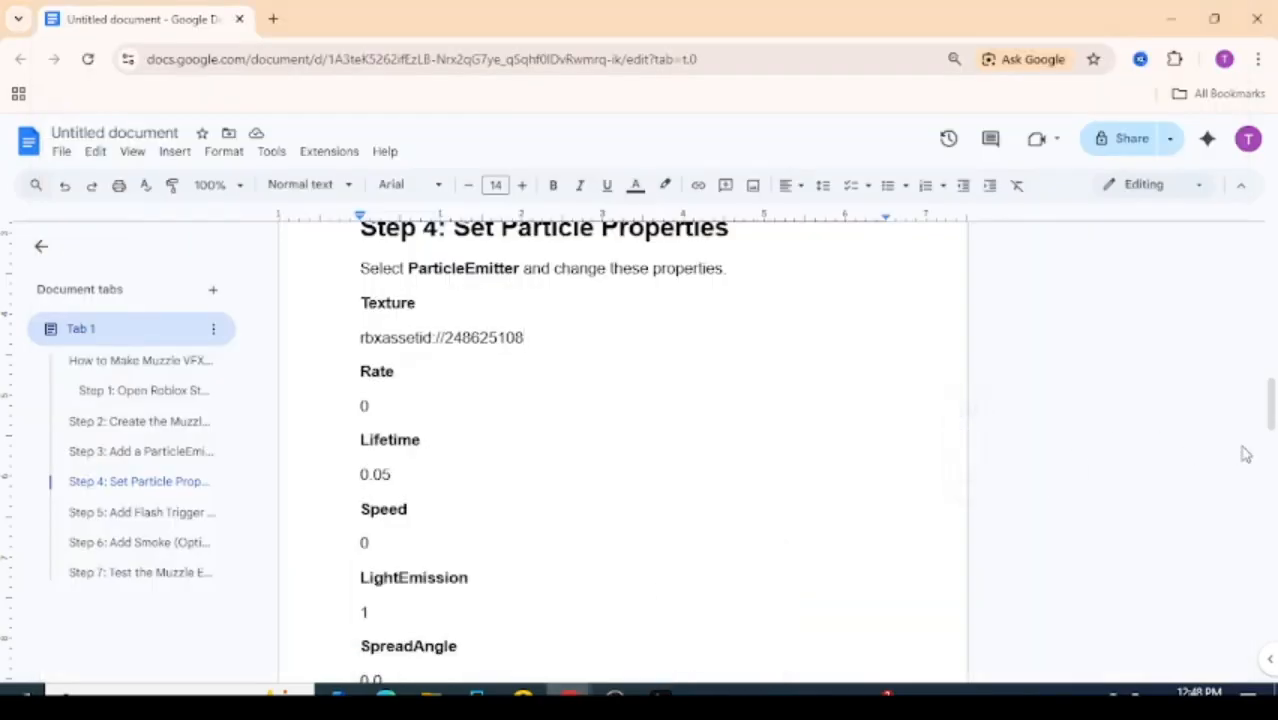
drag(1272, 421, 1273, 486)
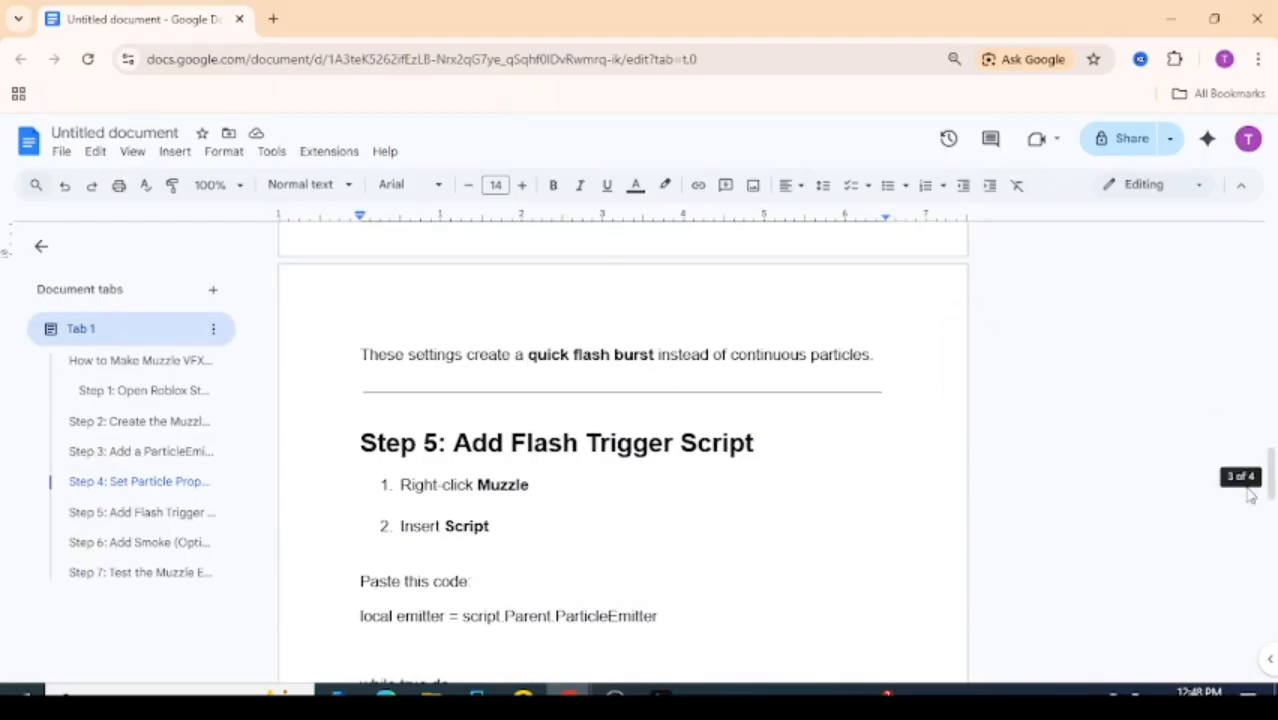
Copy the Step 5 flash trigger code in the guide, from "local emitter = script.Parent.ParticleEmitter" through "end".
mouse_move(1271, 486)
mouse_down()
mouse_move(1273, 420)
mouse_move(1272, 486)
mouse_up()
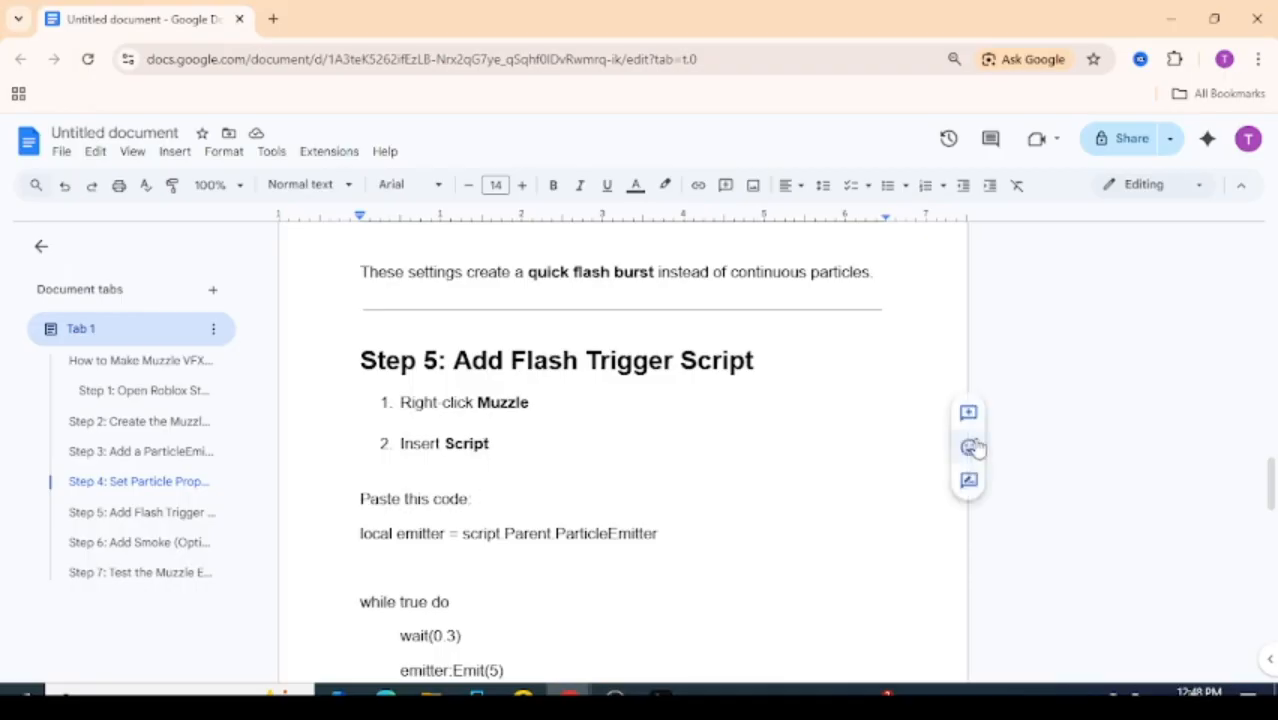
drag(1272, 485, 1273, 499)
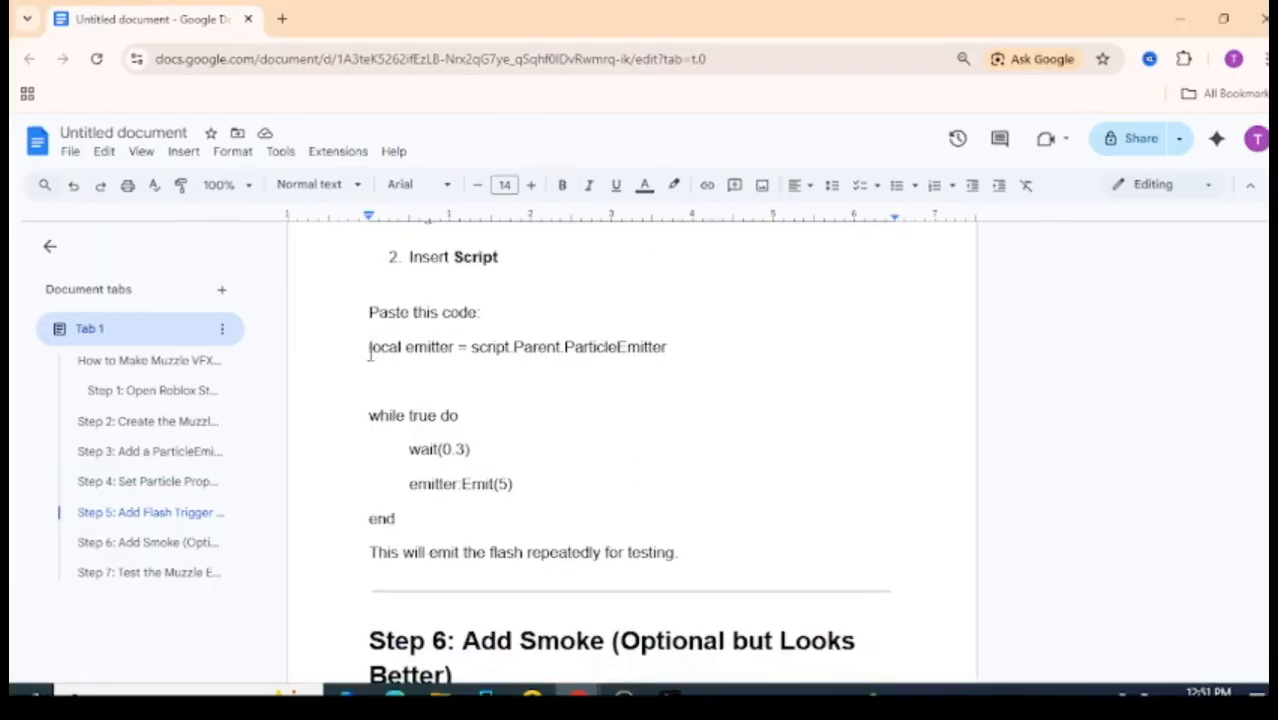
drag(366, 347, 571, 516)
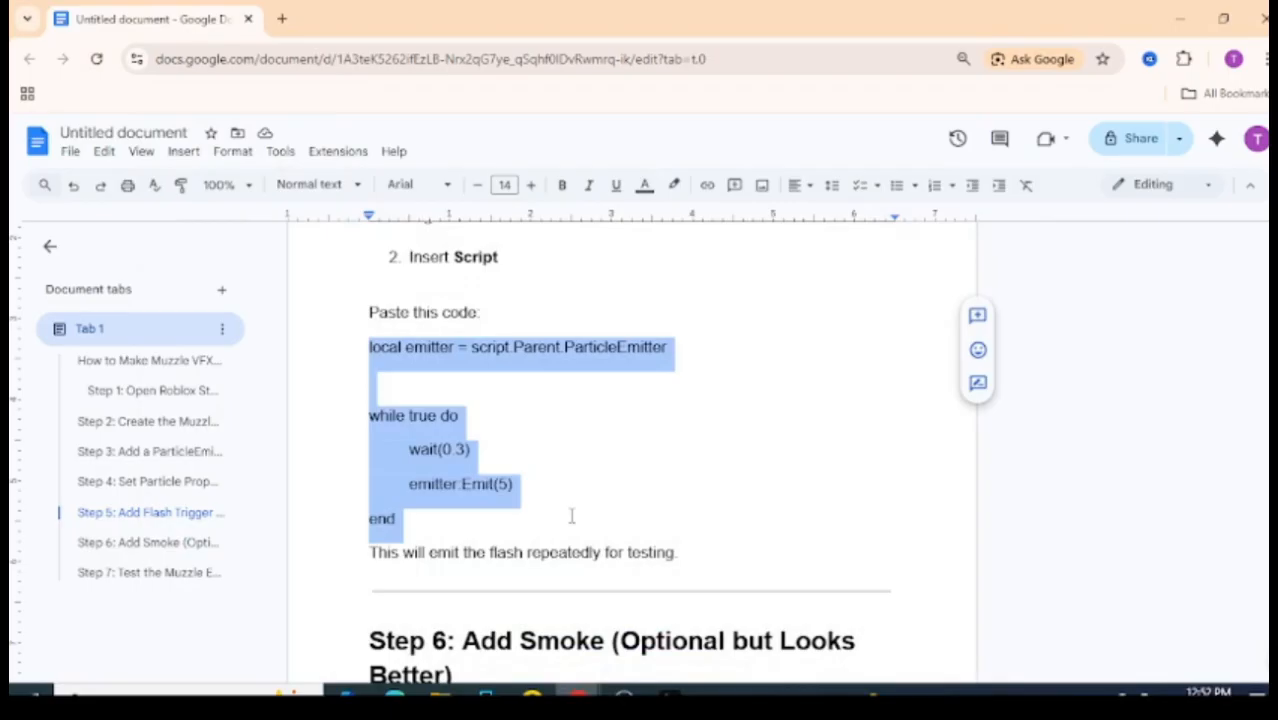
right_click(477, 495)
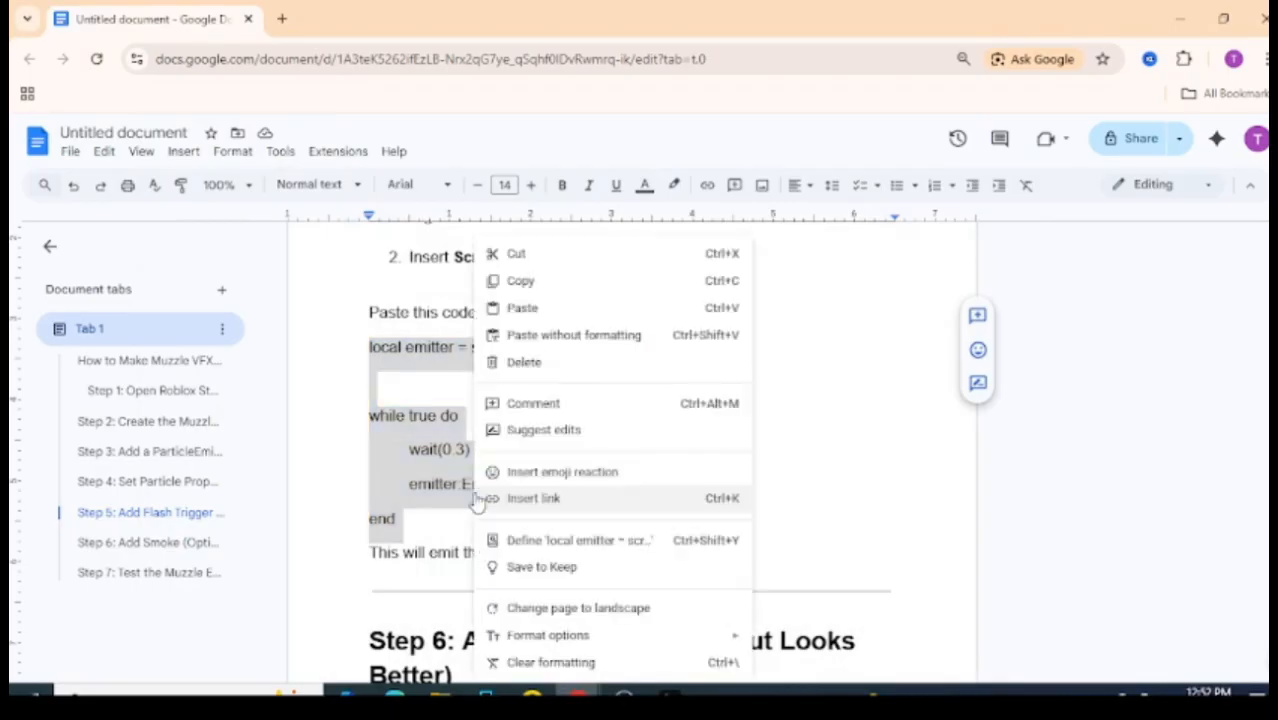
click(514, 280)
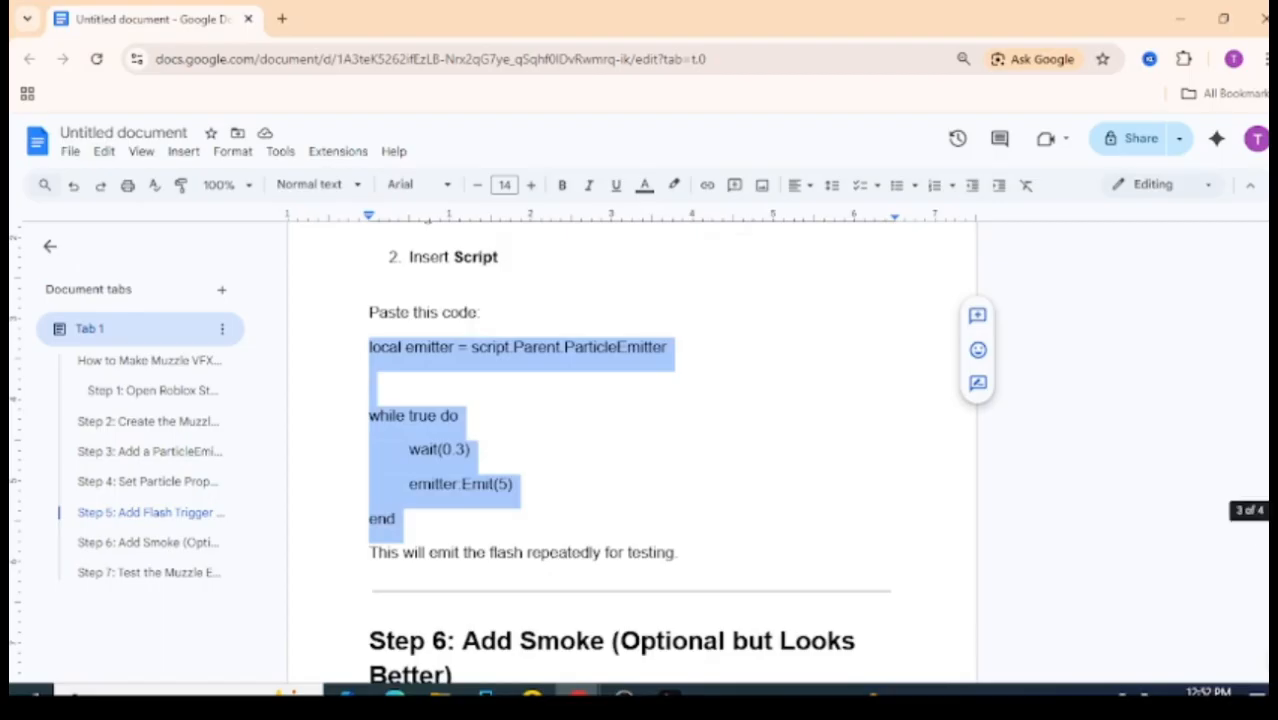
scroll(630, 450, up, 3)
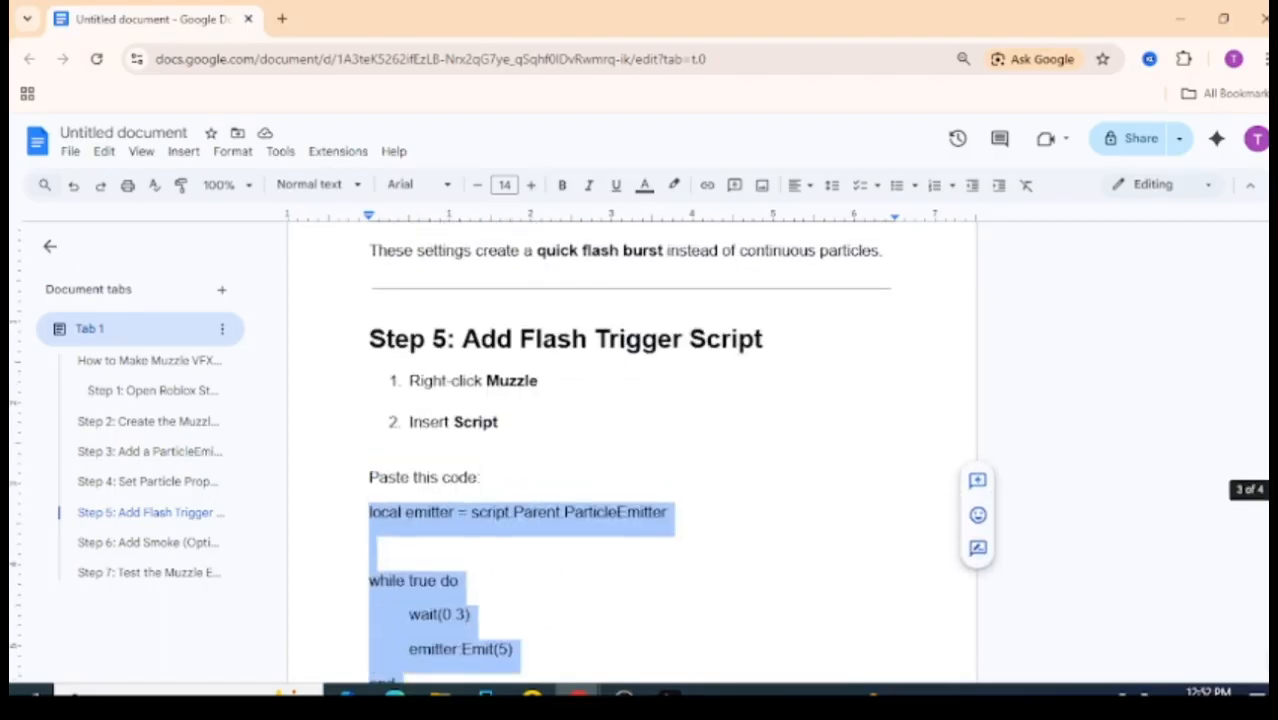
scroll(912, 457, down, 1)
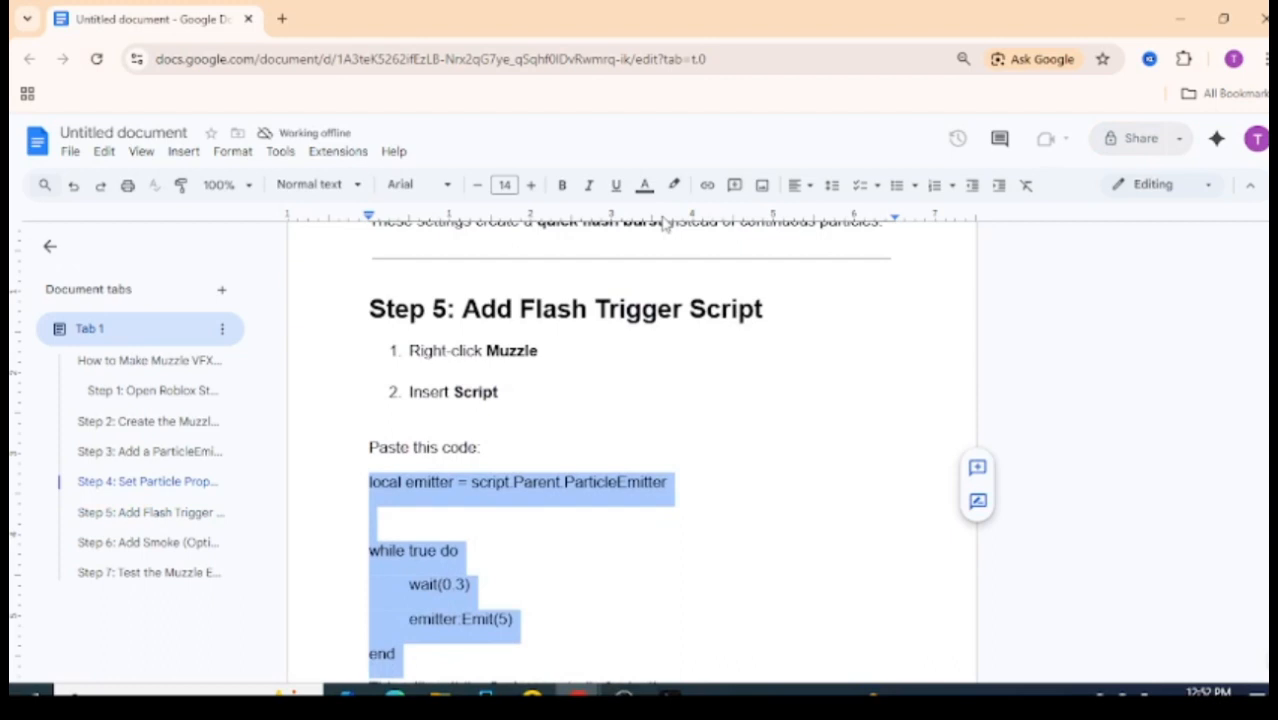
click(282, 18)
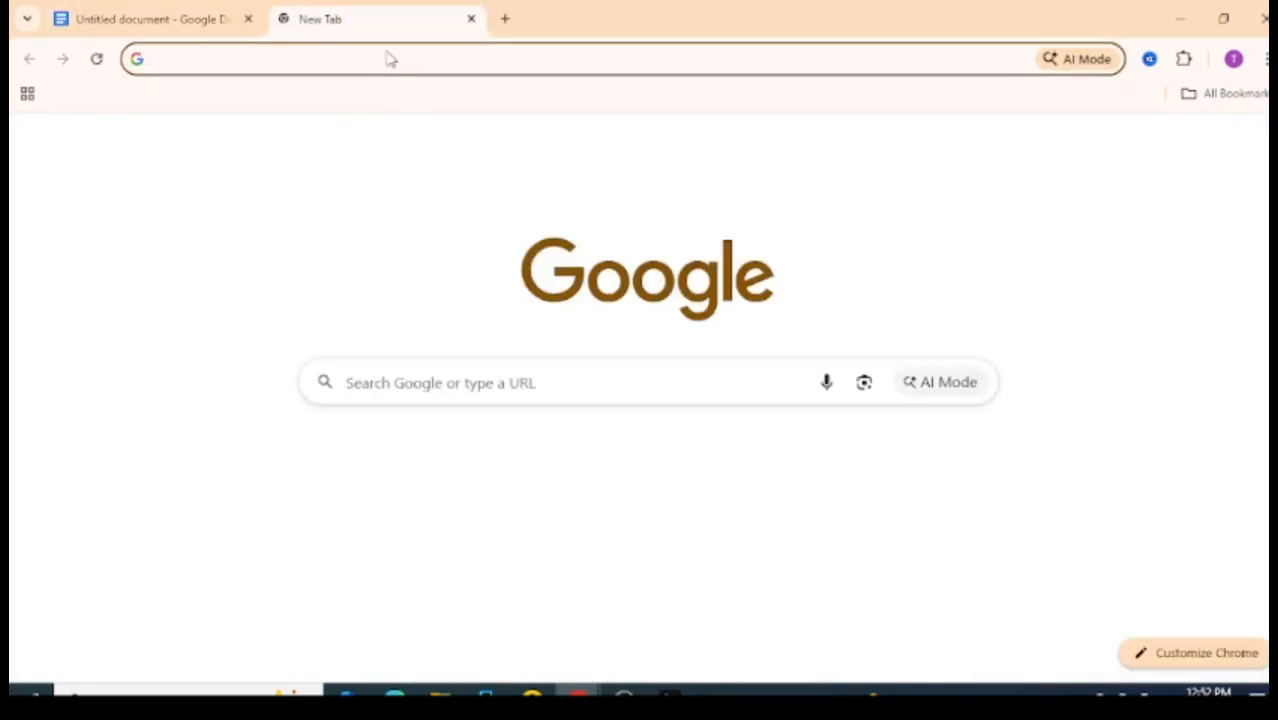
text(goog)
click(386, 58)
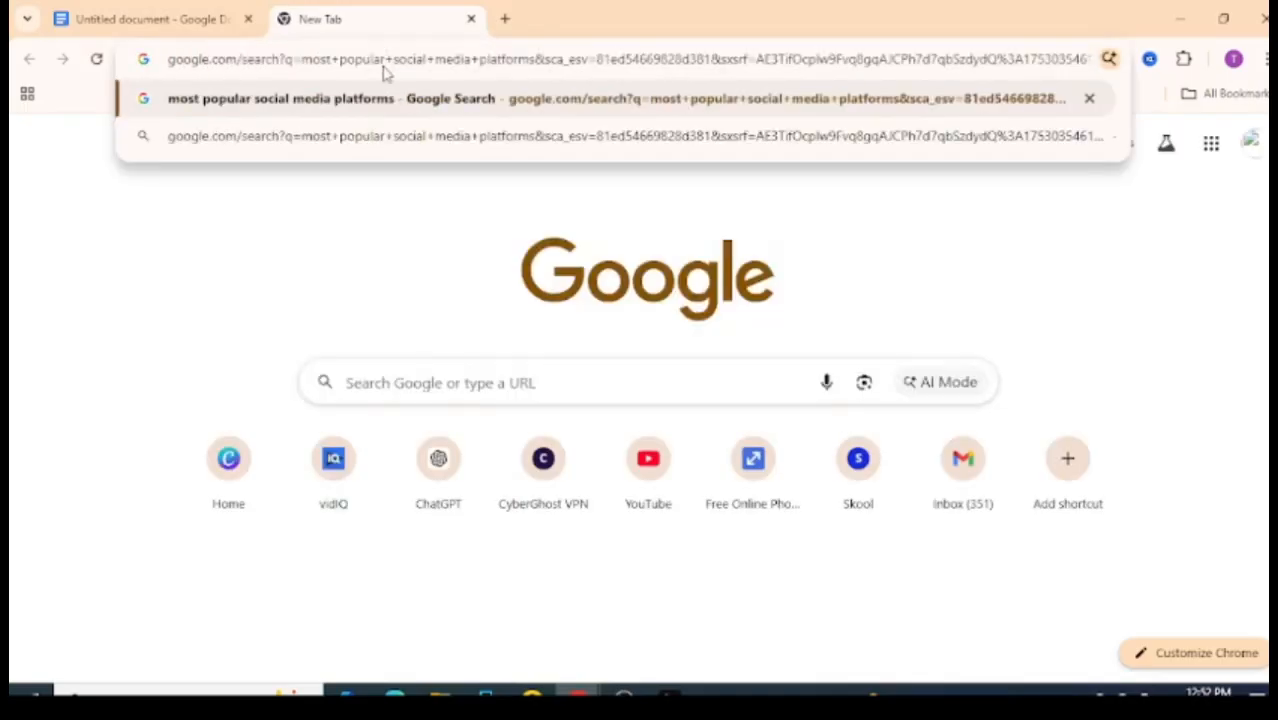
click(471, 19)
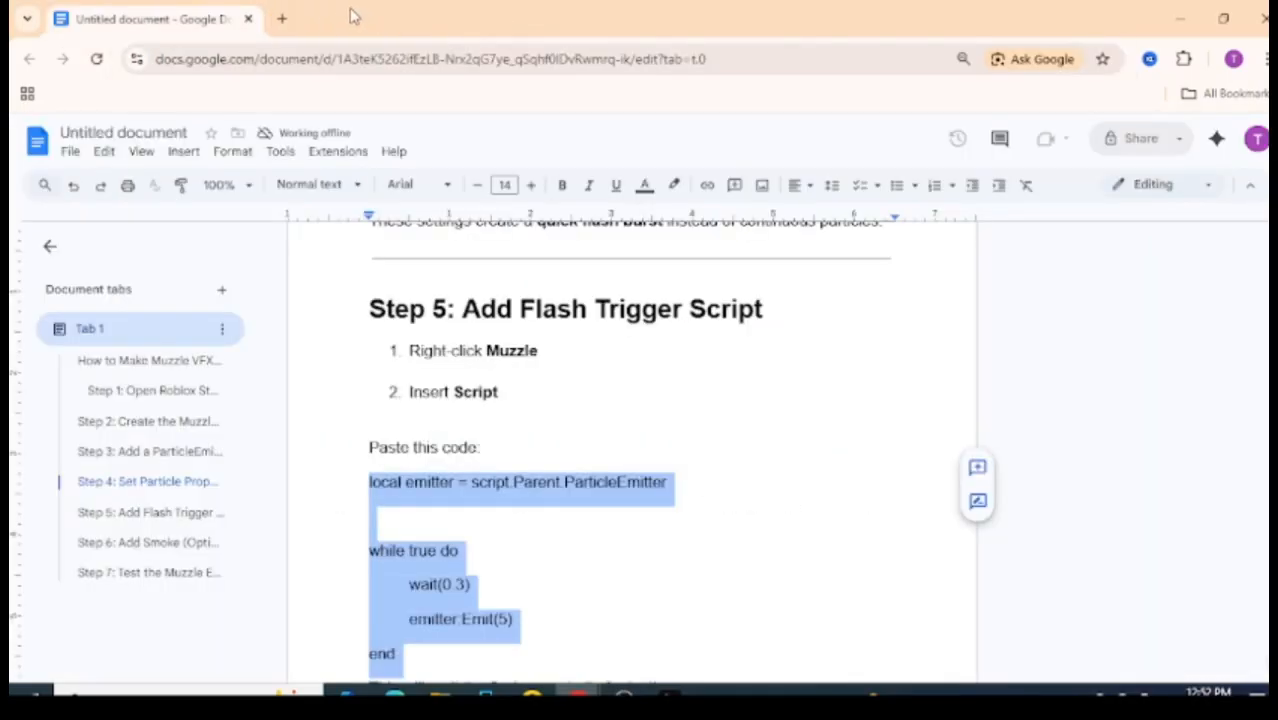
Search for google gemini in a new browser tab and open the Google Gemini site.
click(282, 19)
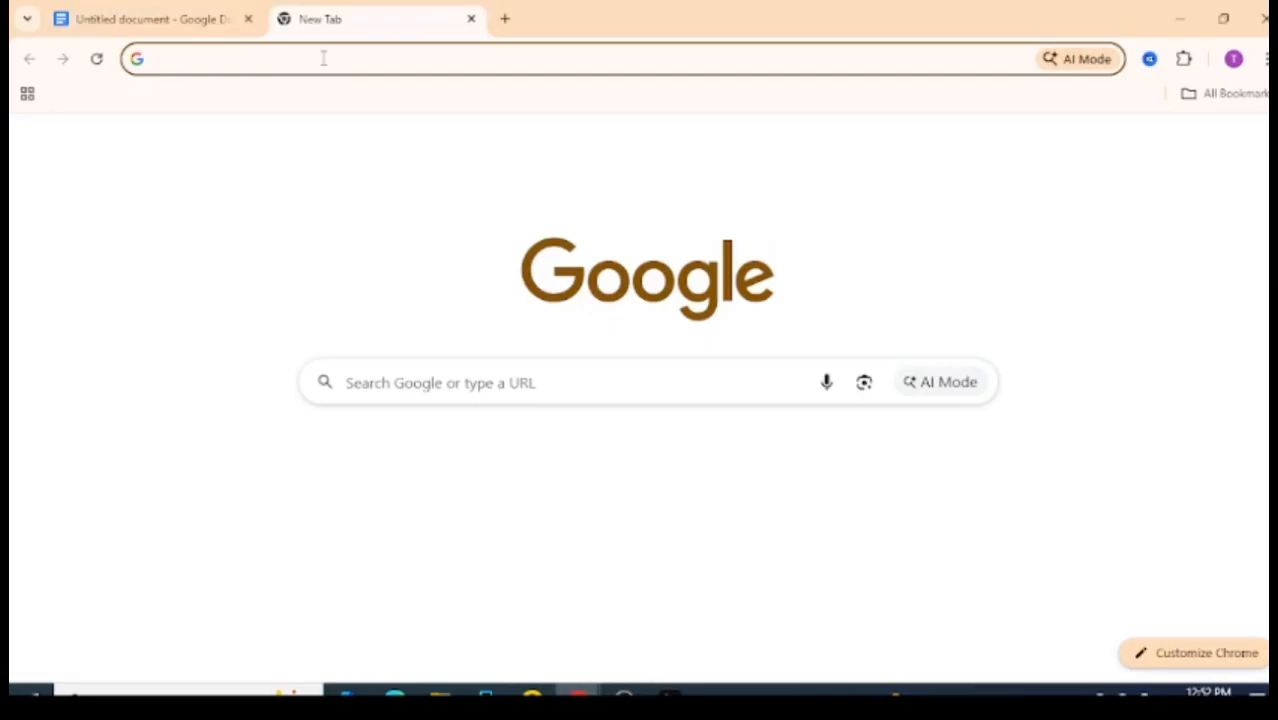
text(google gemi)
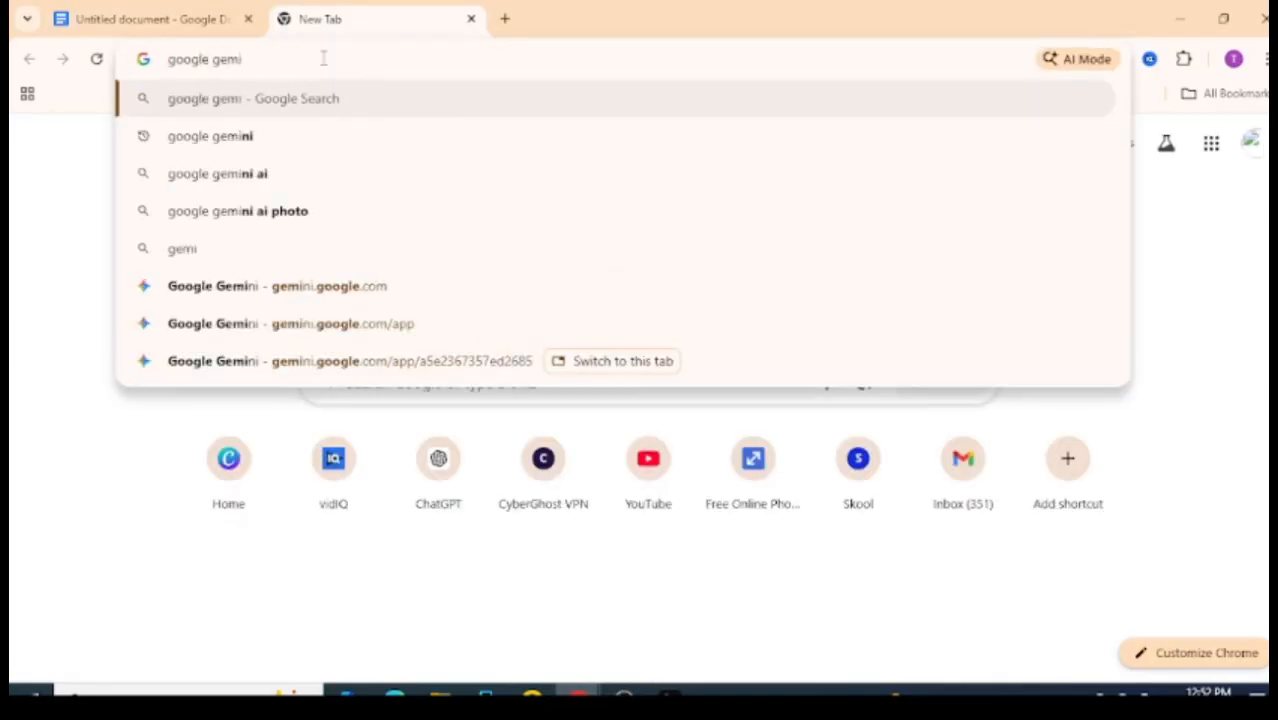
click(311, 149)
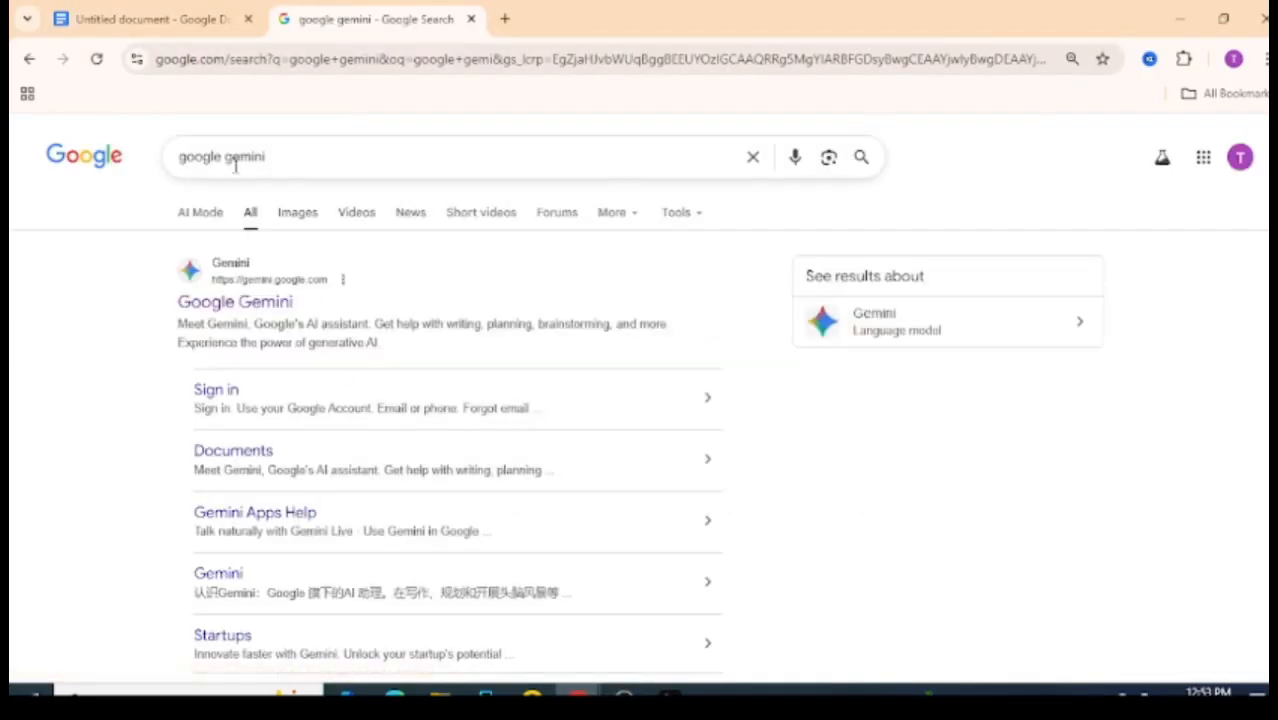
click(250, 315)
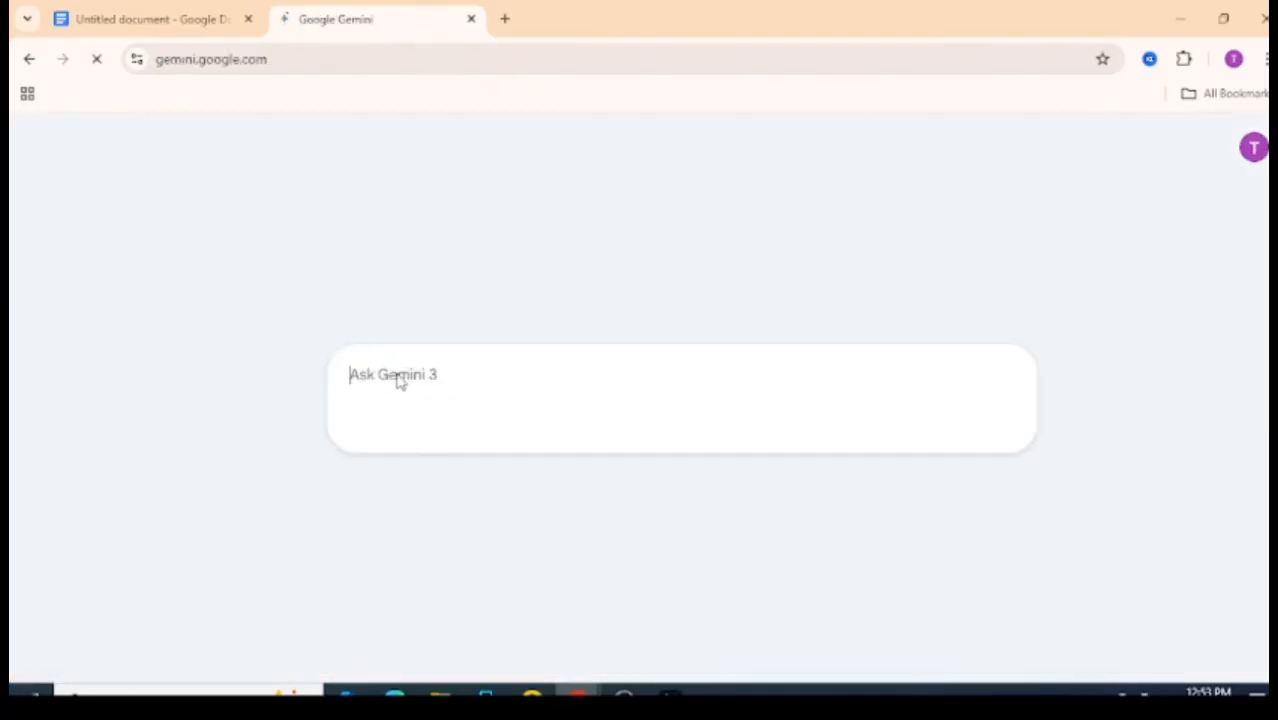
Check the Step 5 heading in the guide and ask Gemini "give me flash trigger script for my part in roblox studio".
click(155, 16)
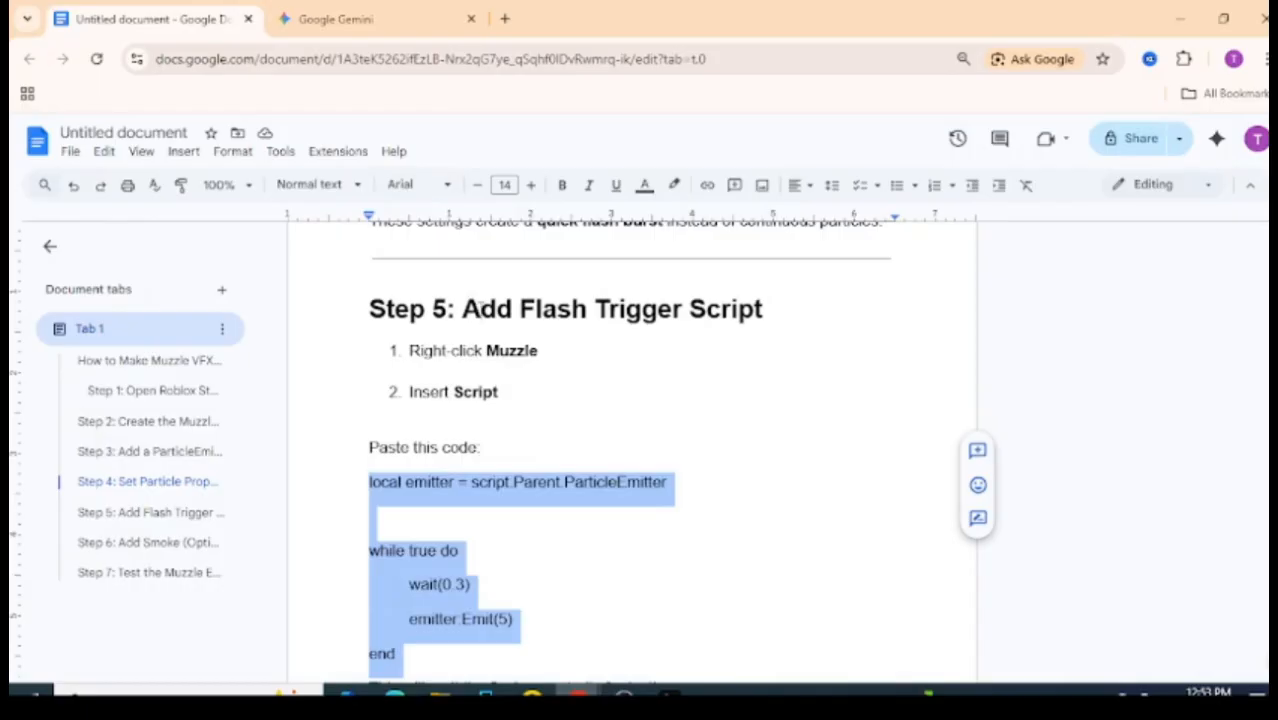
click(400, 17)
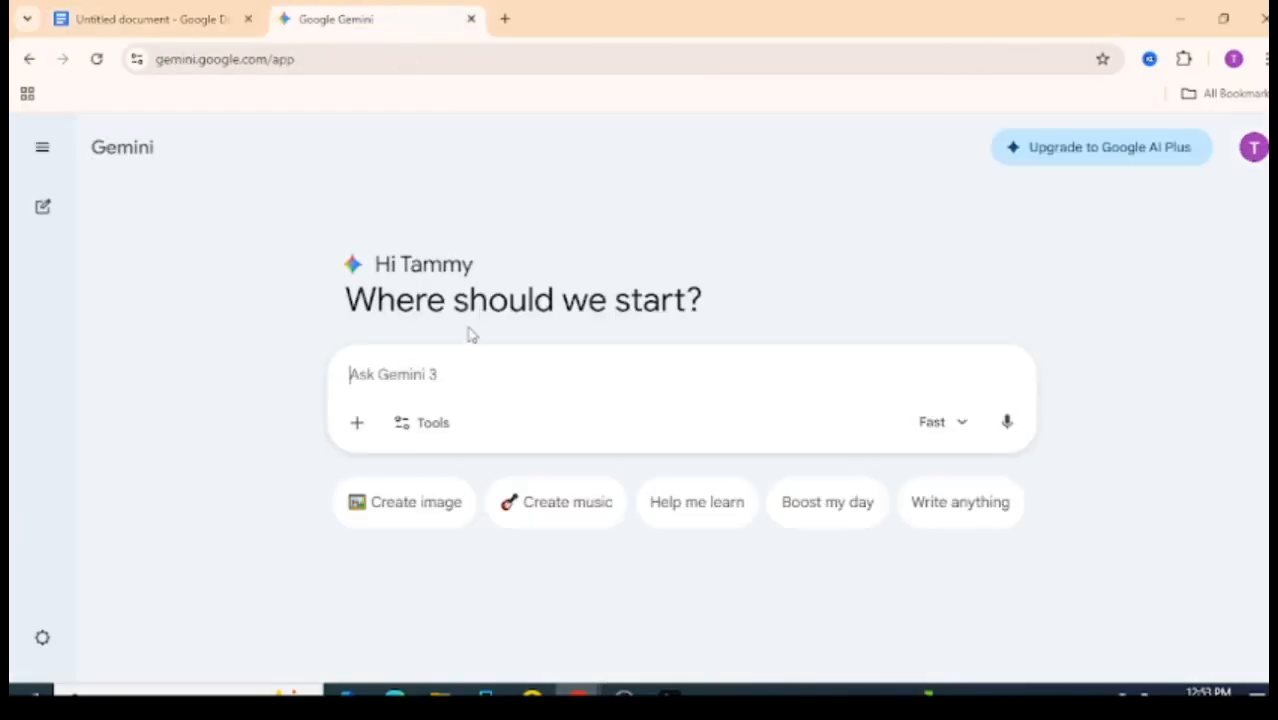
text(give )
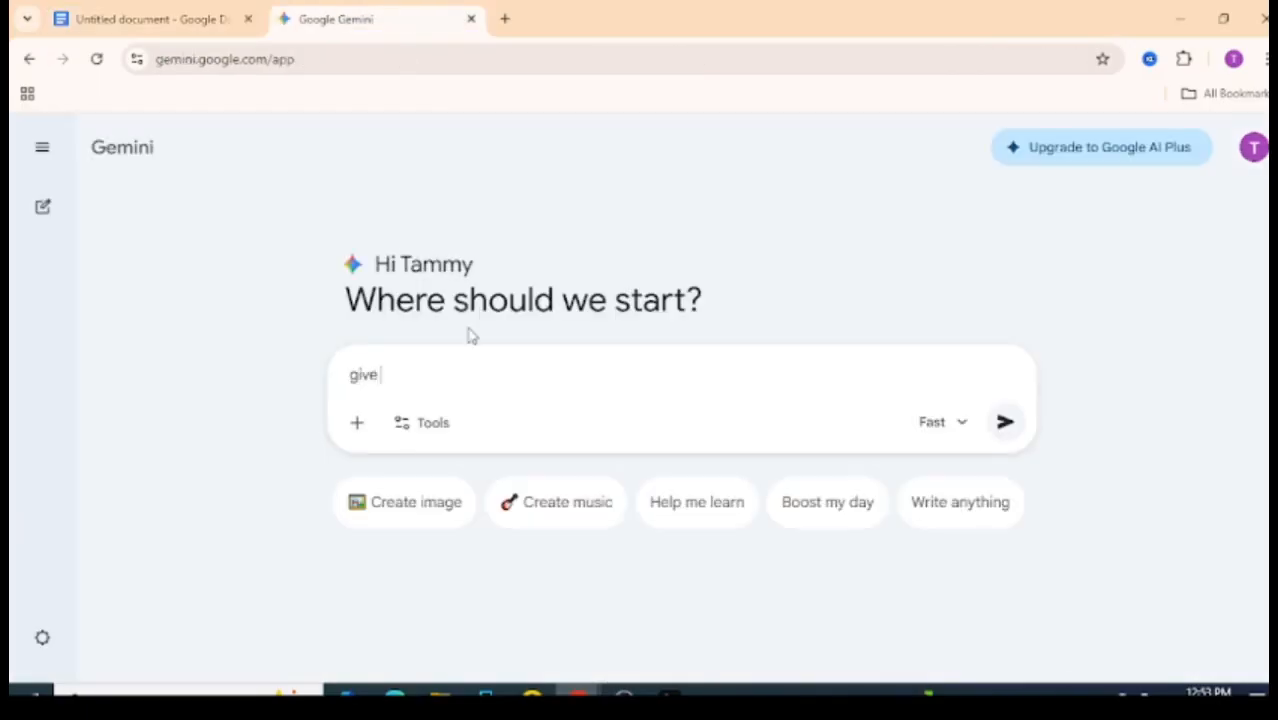
text(me  flash trigger sript)
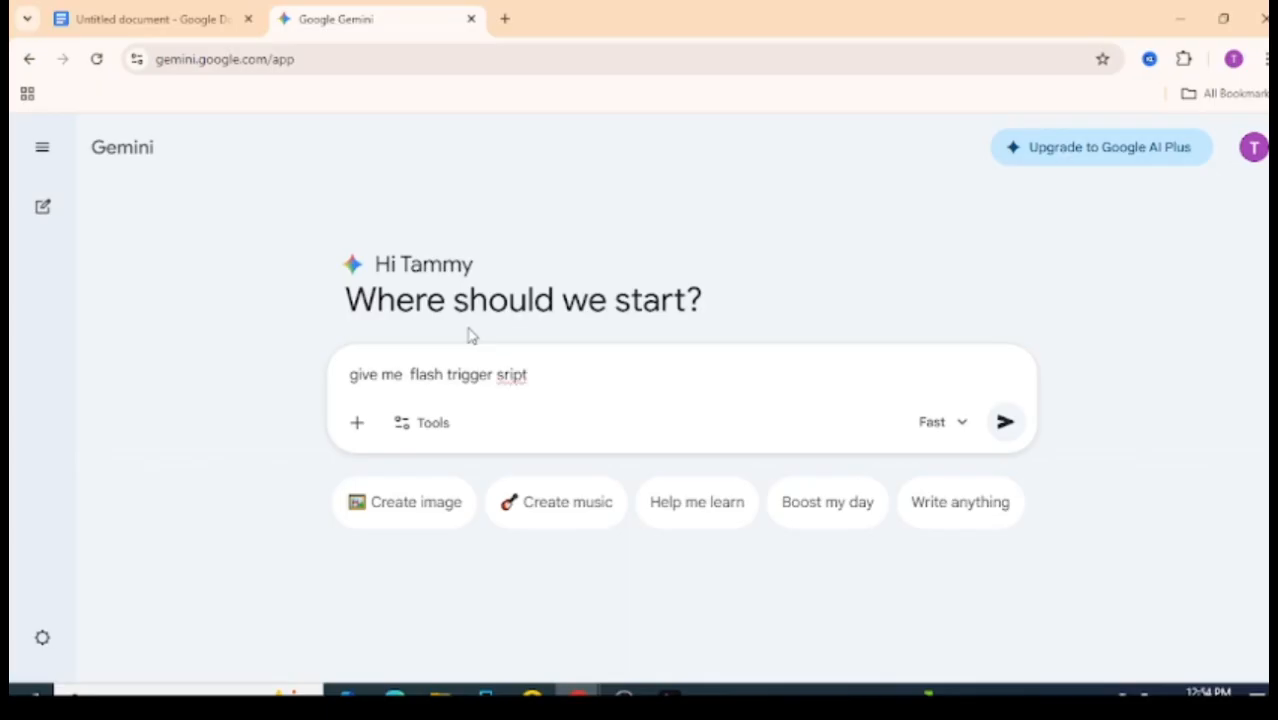
text( for)
text(my pa)
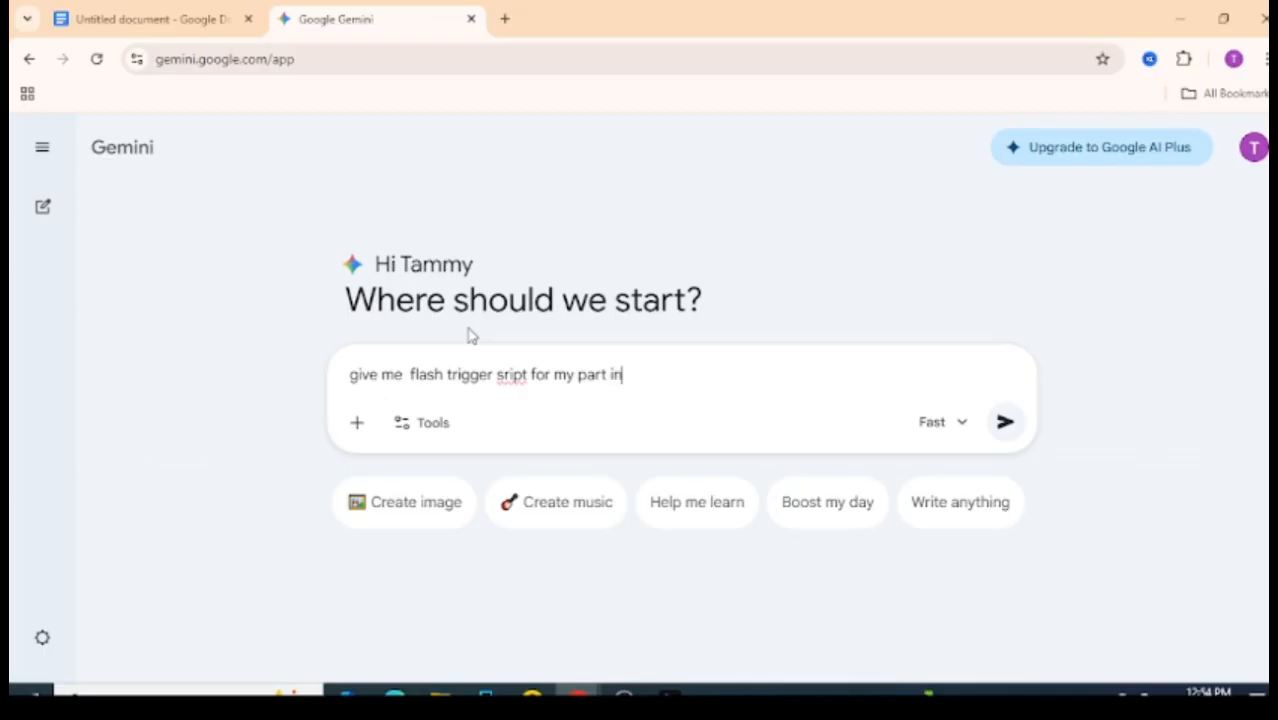
text(rt in roblox studio)
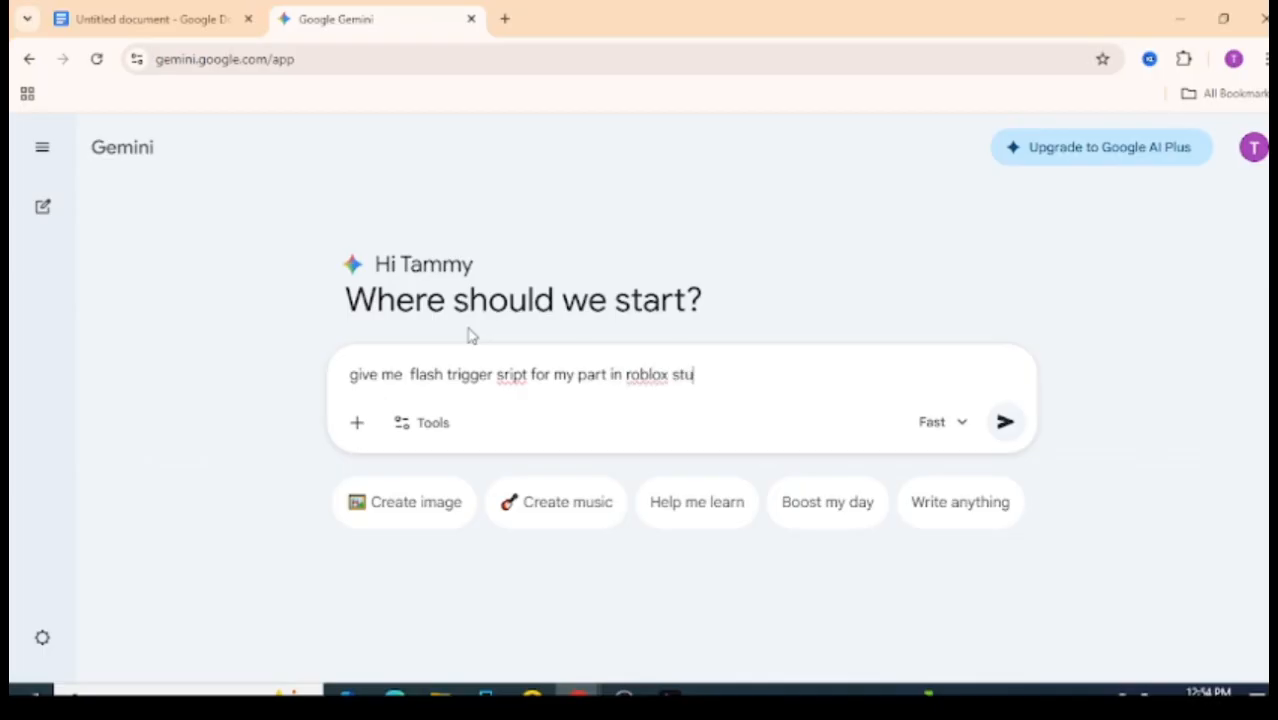
click(503, 375)
text(c)
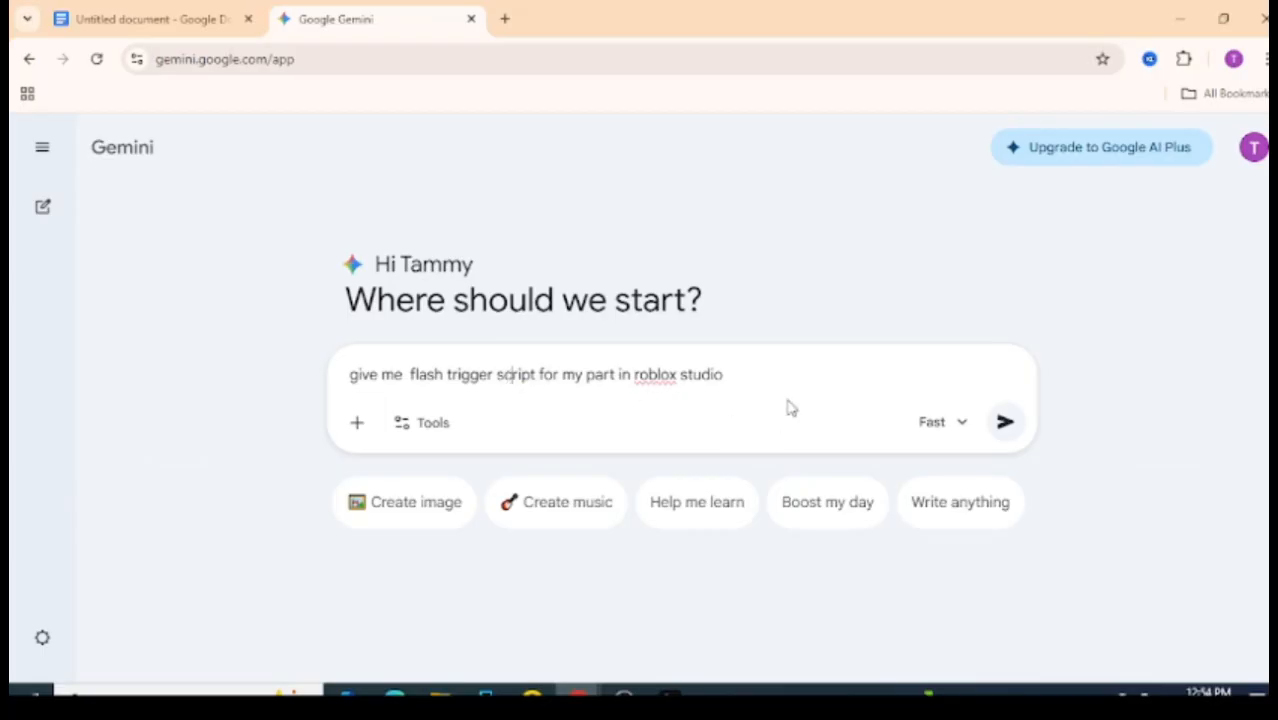
click(1004, 423)
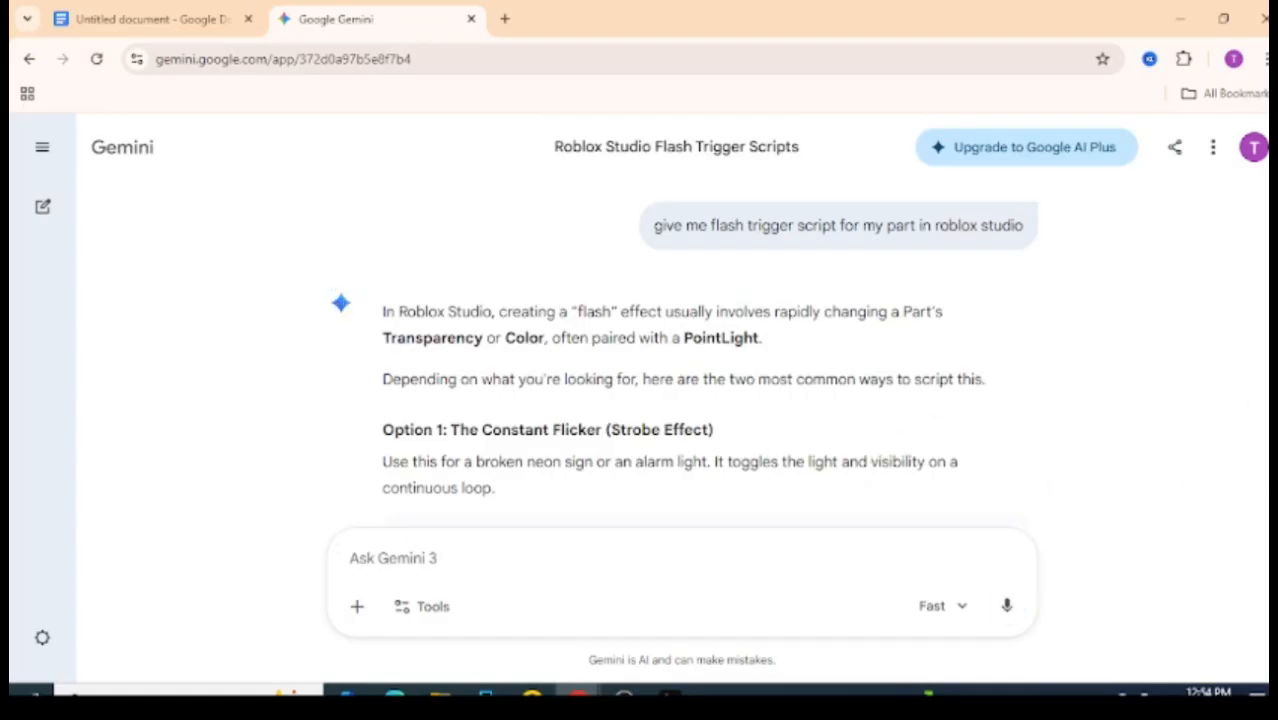
Review the script options in Gemini's reply and copy the Option 1 Constant Flicker (Strobe Effect) Lua code.
scroll(682, 350, down, 15)
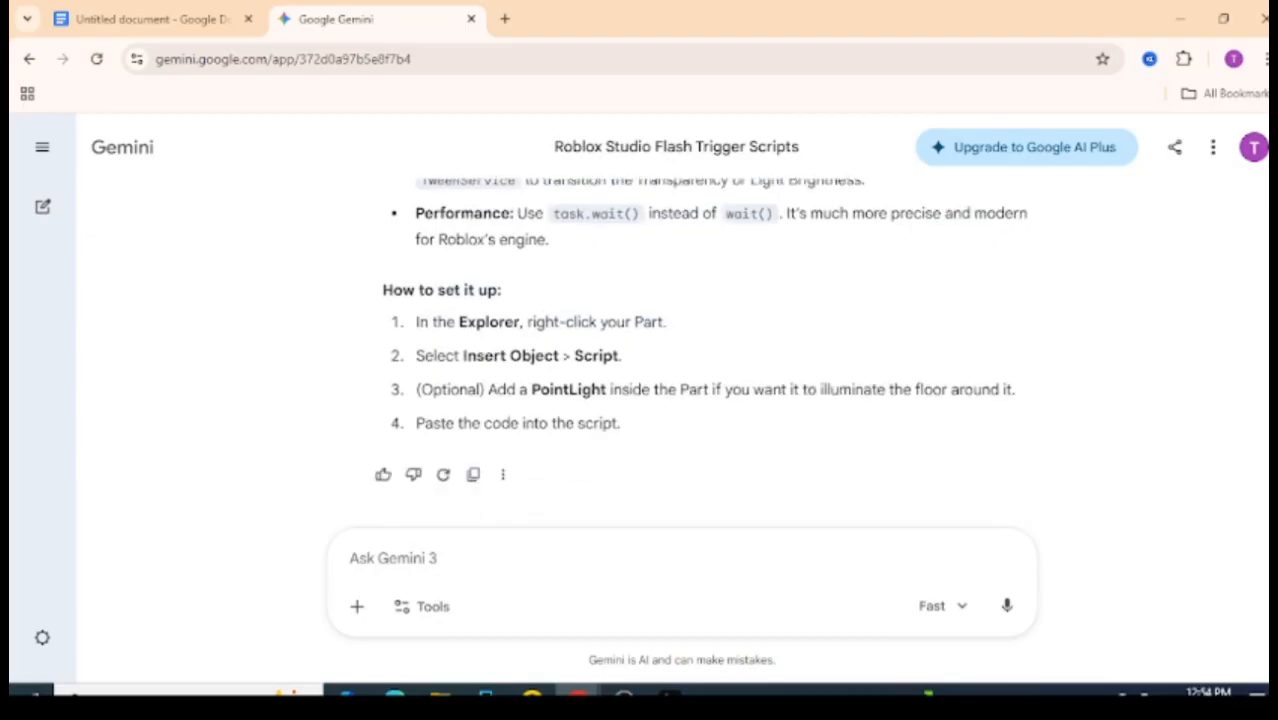
scroll(682, 350, up, 6)
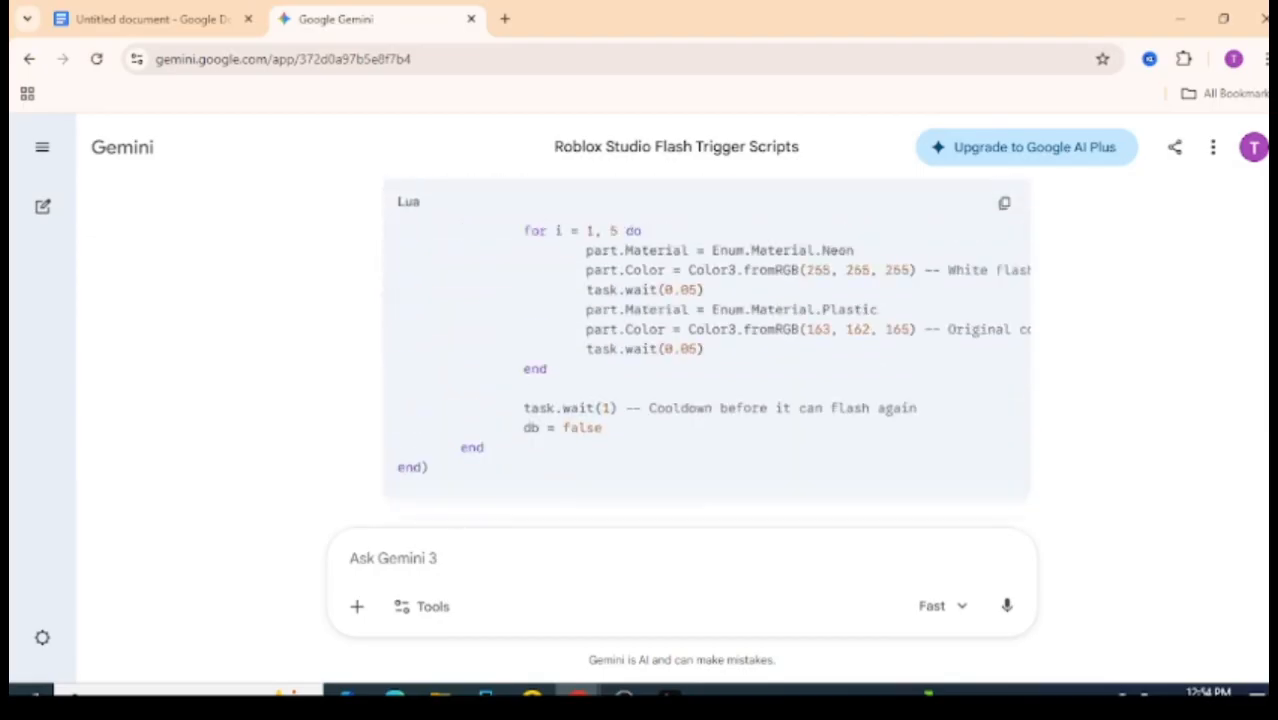
scroll(682, 350, up, 3)
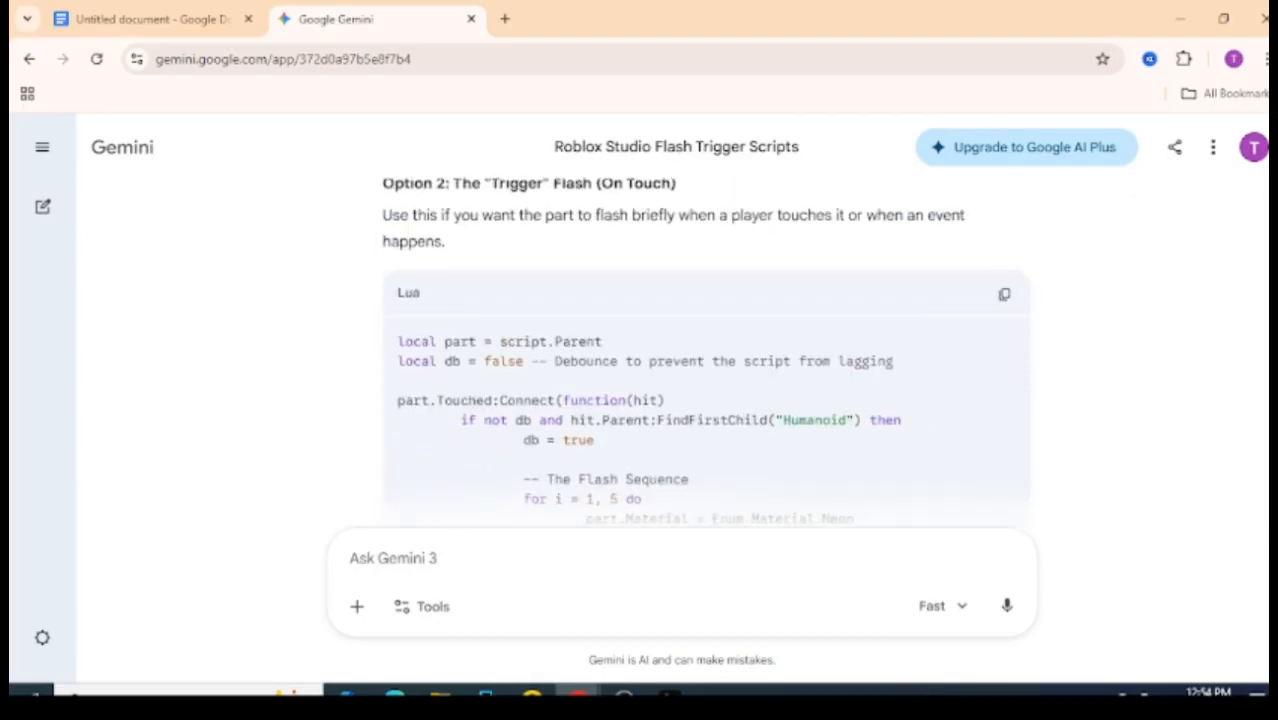
scroll(682, 350, up, 4)
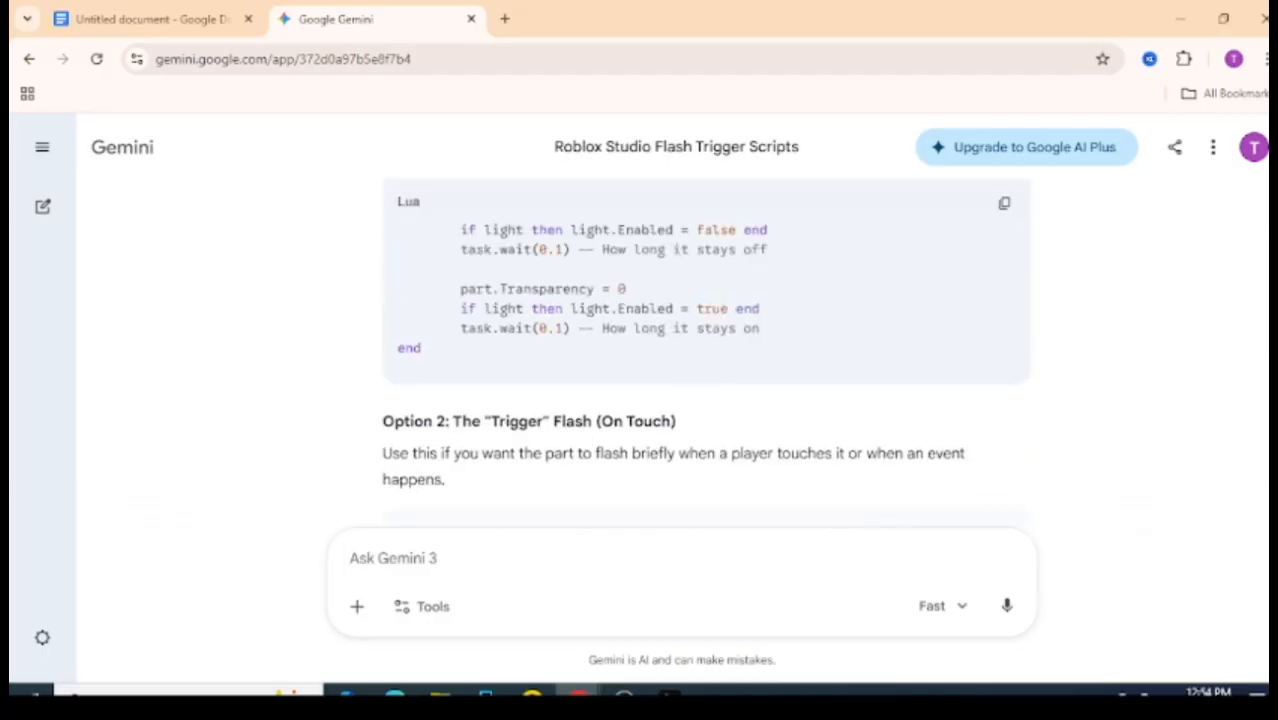
scroll(1055, 314, up, 4)
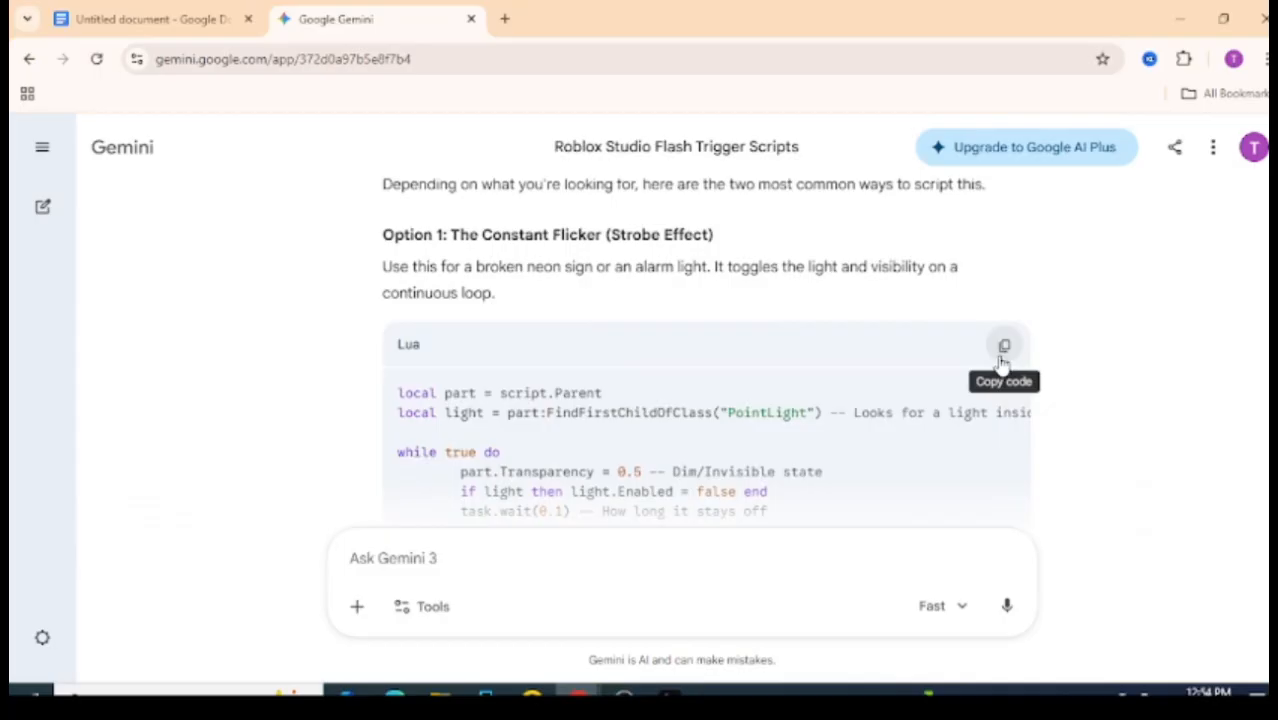
click(1004, 352)
Compare the guide's Step 5 code with Gemini's reply and copy the Option 1 strobe code again.
click(150, 19)
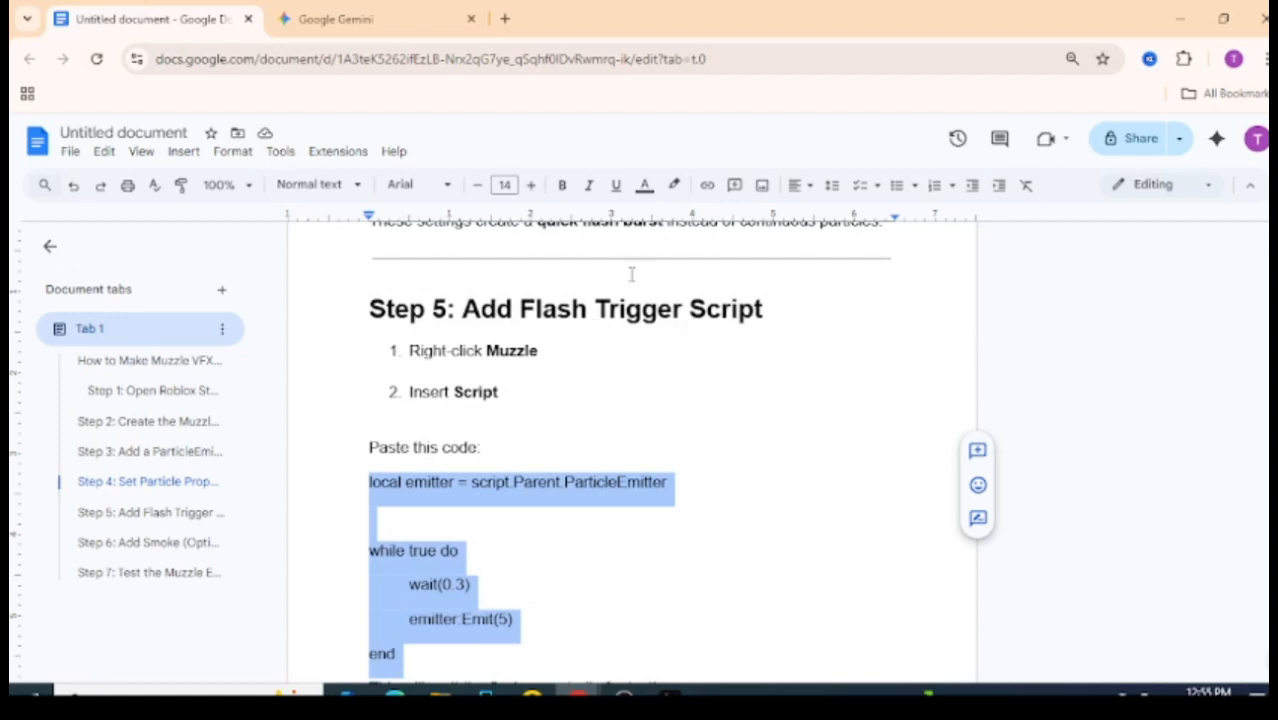
click(388, 12)
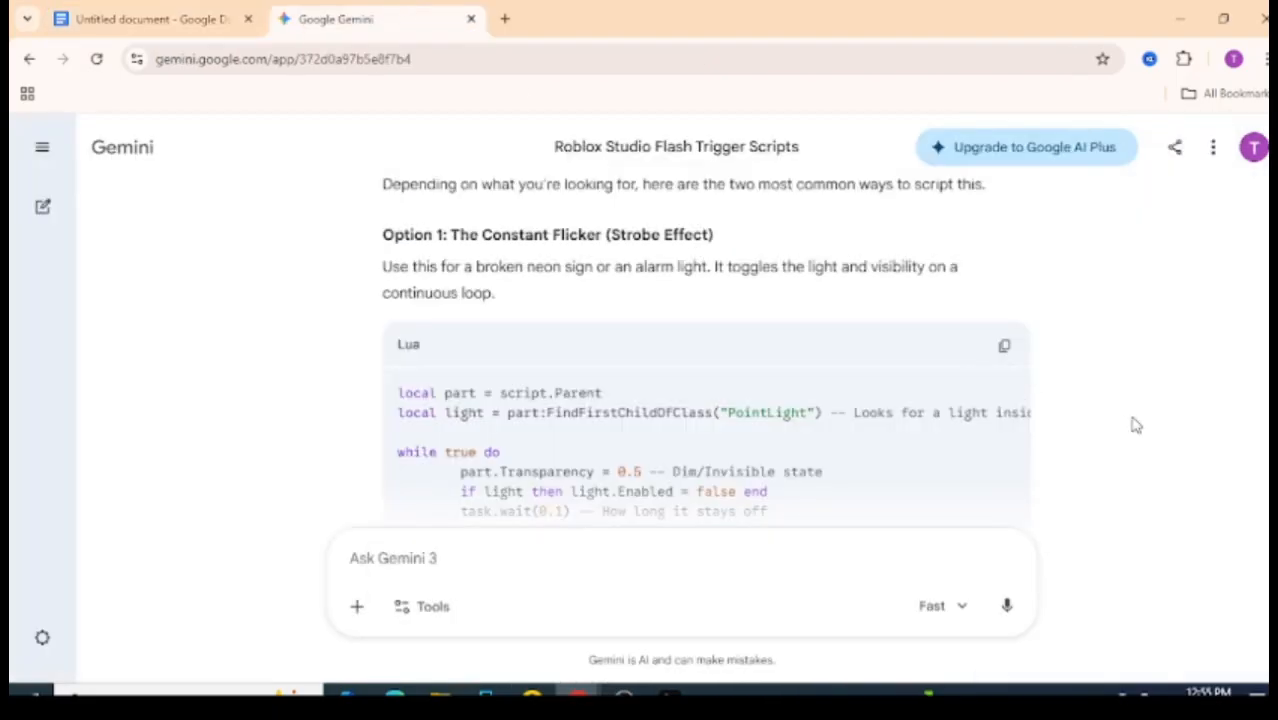
scroll(680, 350, up, 2)
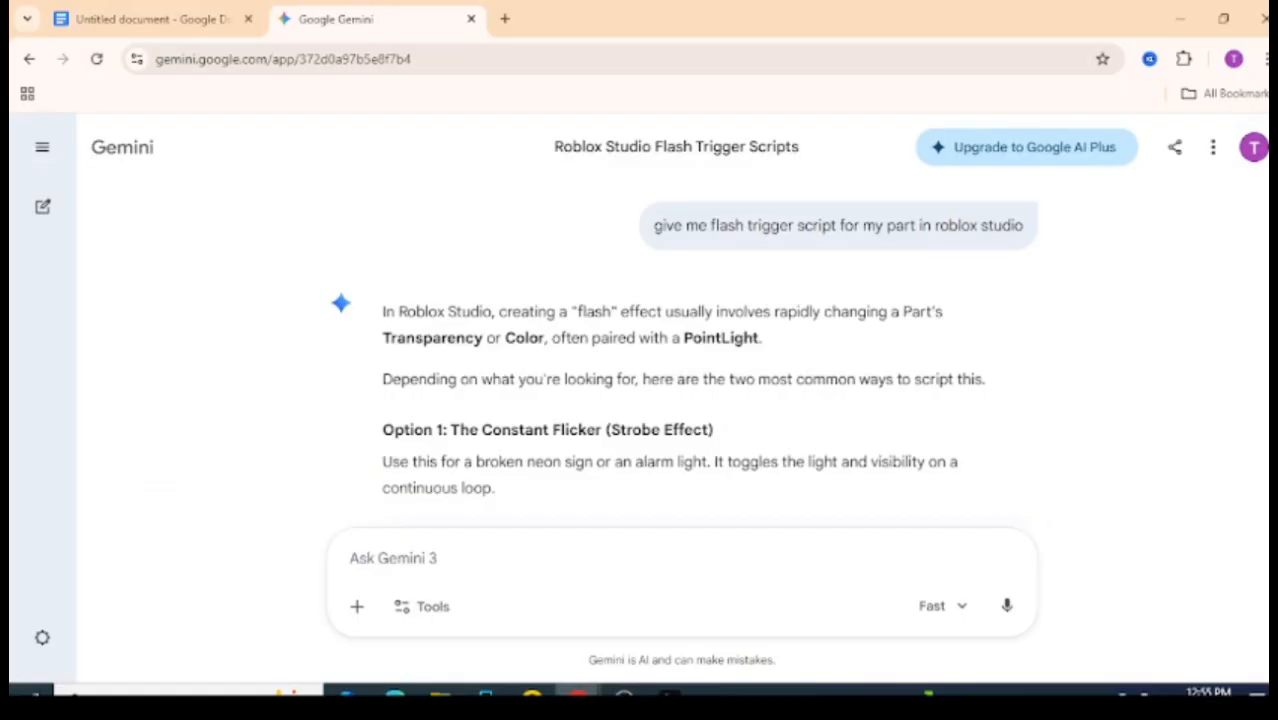
scroll(1121, 357, down, 2)
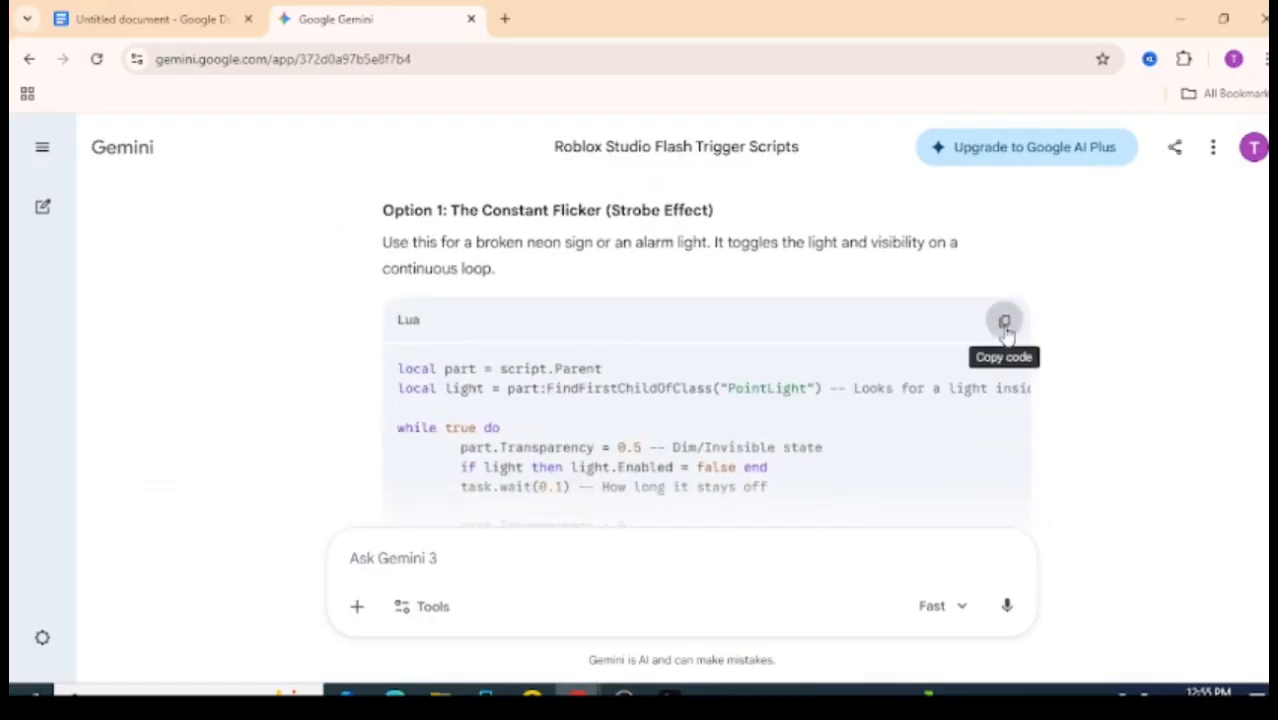
click(1004, 322)
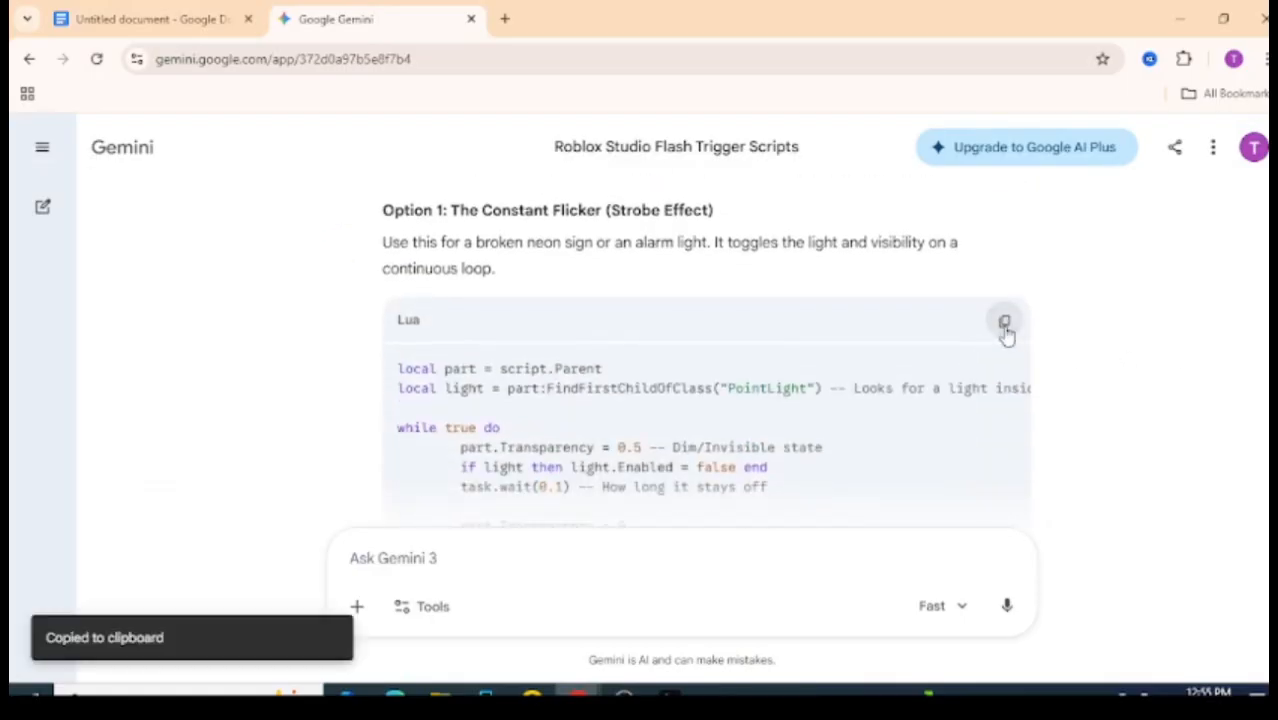
Return to the Google Docs guide and view the Step 6 instructions on adding smoke.
click(206, 8)
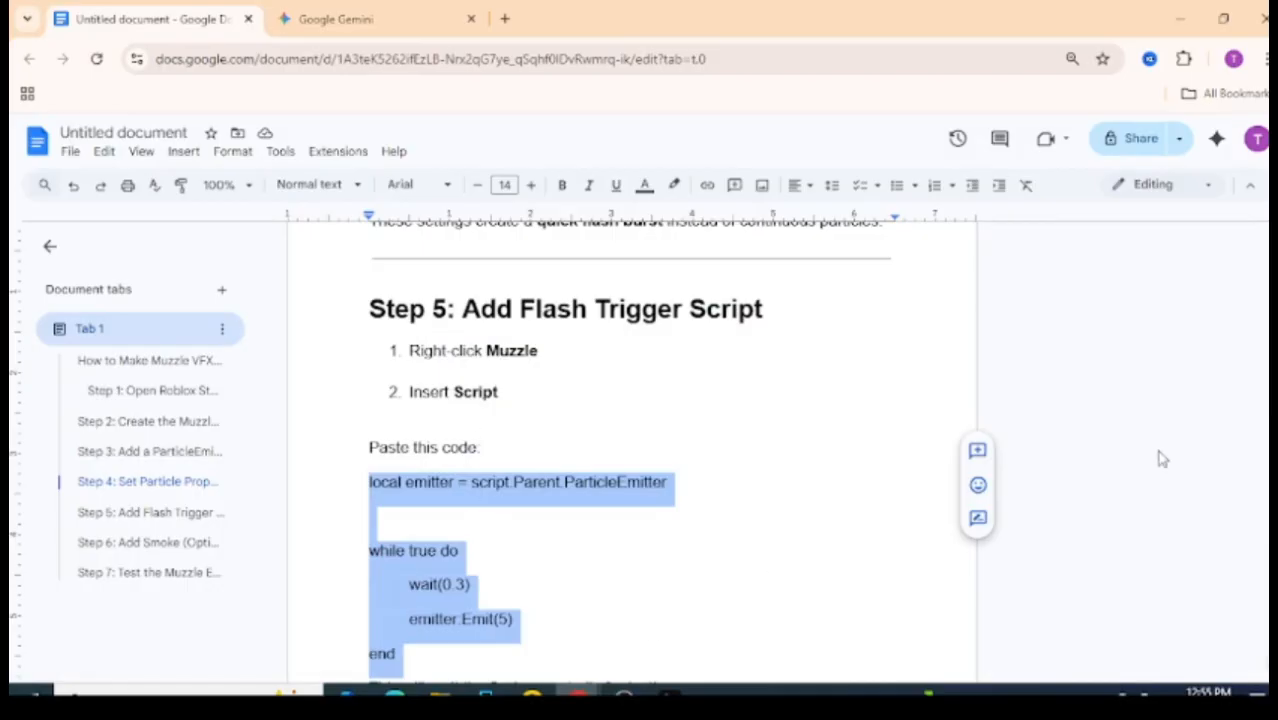
scroll(638, 452, down, 3)
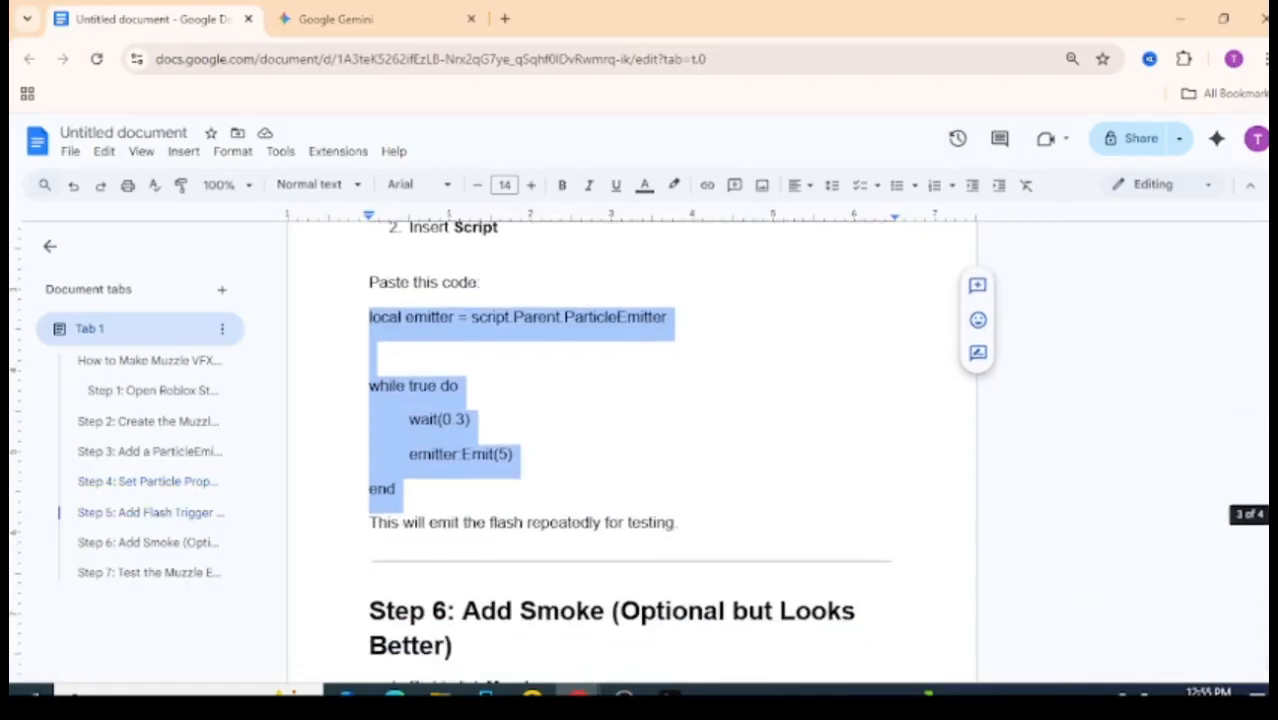
scroll(638, 452, down, 1)
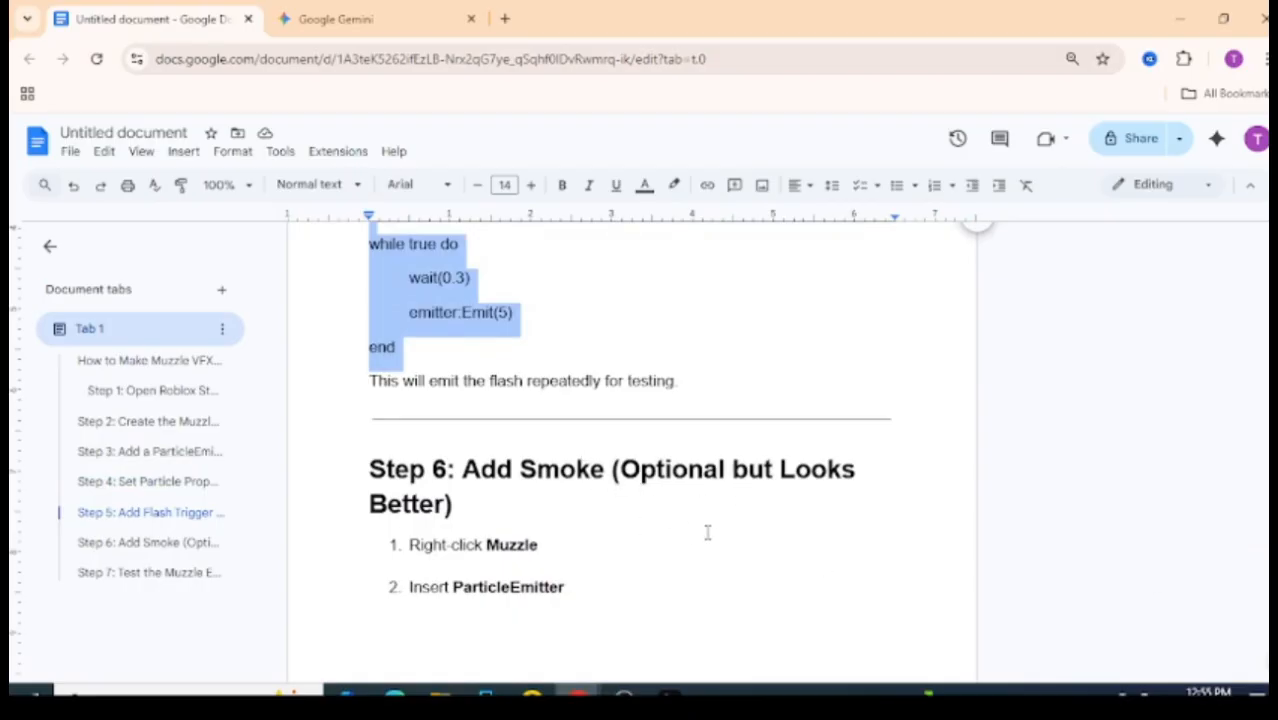
Switch to Roblox Studio, insert a Script into the Muzzle part and paste the copied Option 1 strobe code before its print line.
scroll(1258, 532, down, 1)
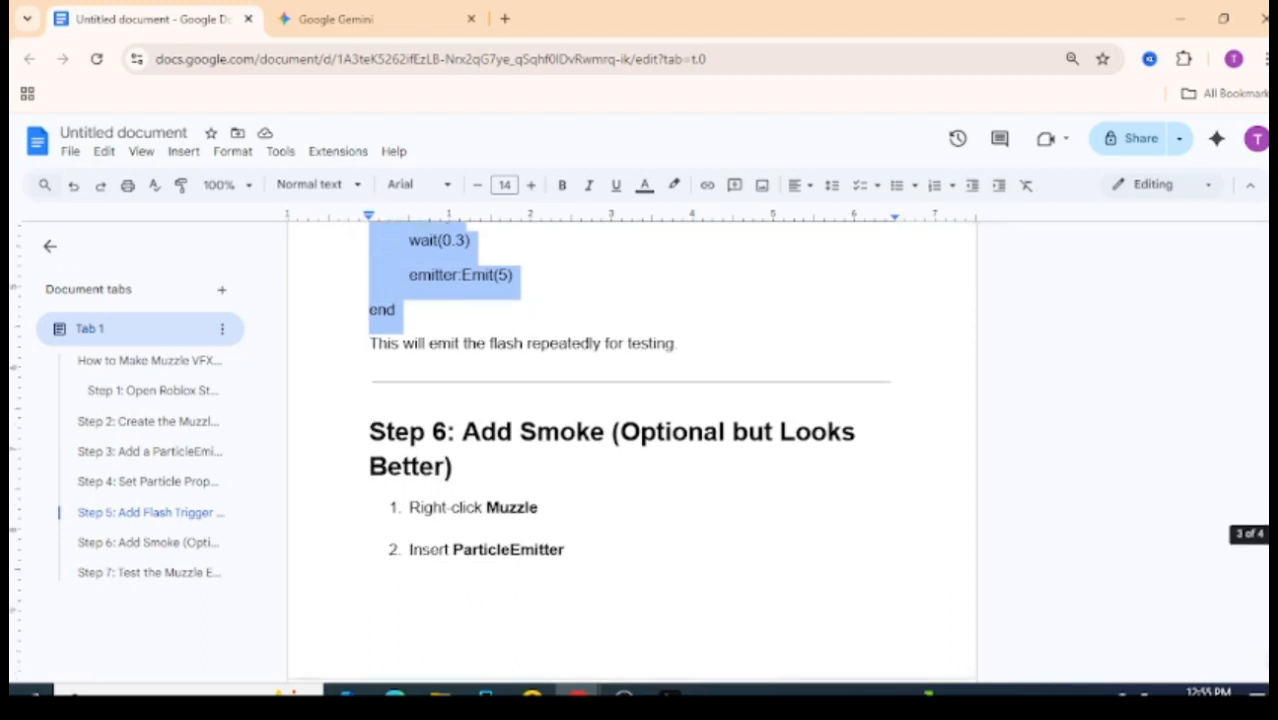
drag(1264, 534, 1264, 548)
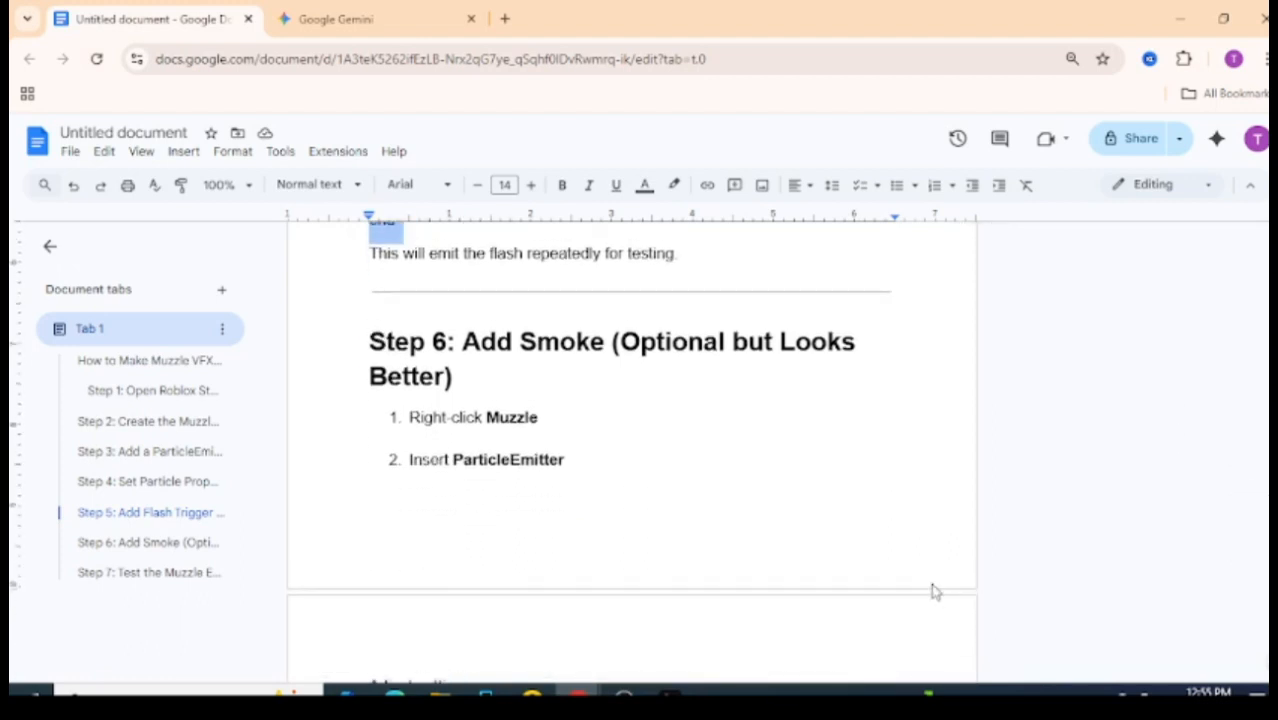
click(668, 692)
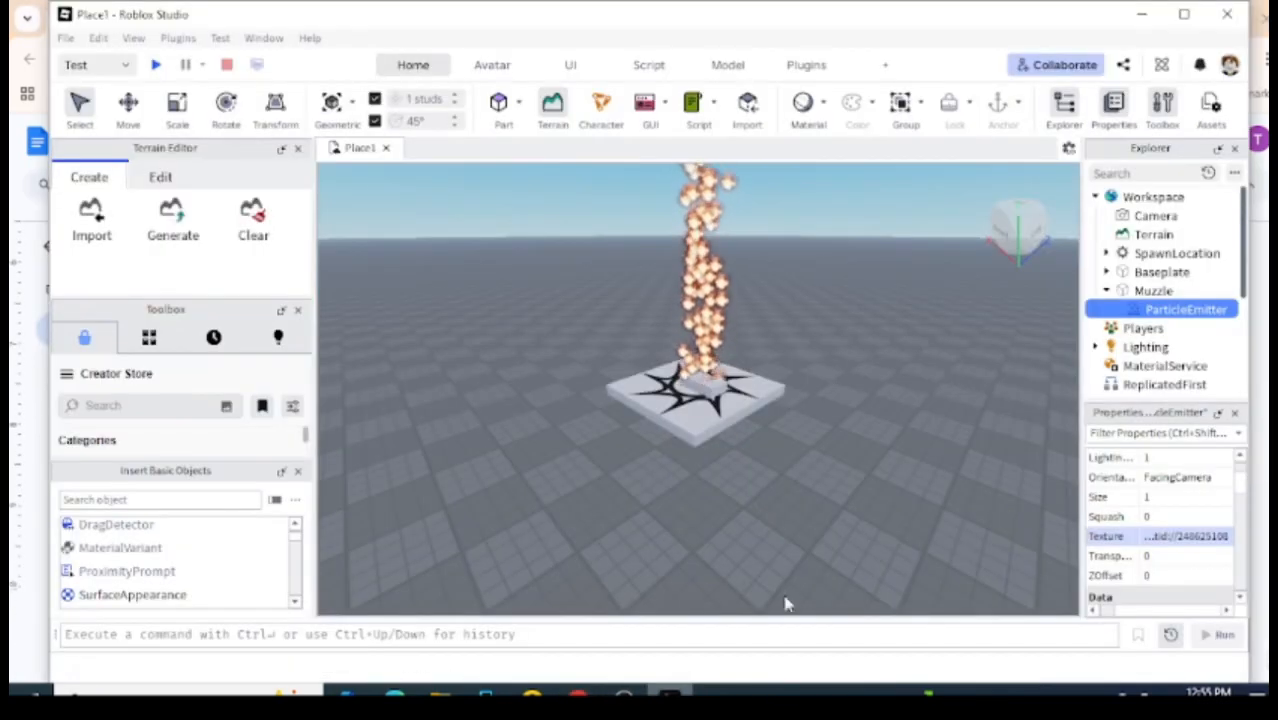
click(1150, 292)
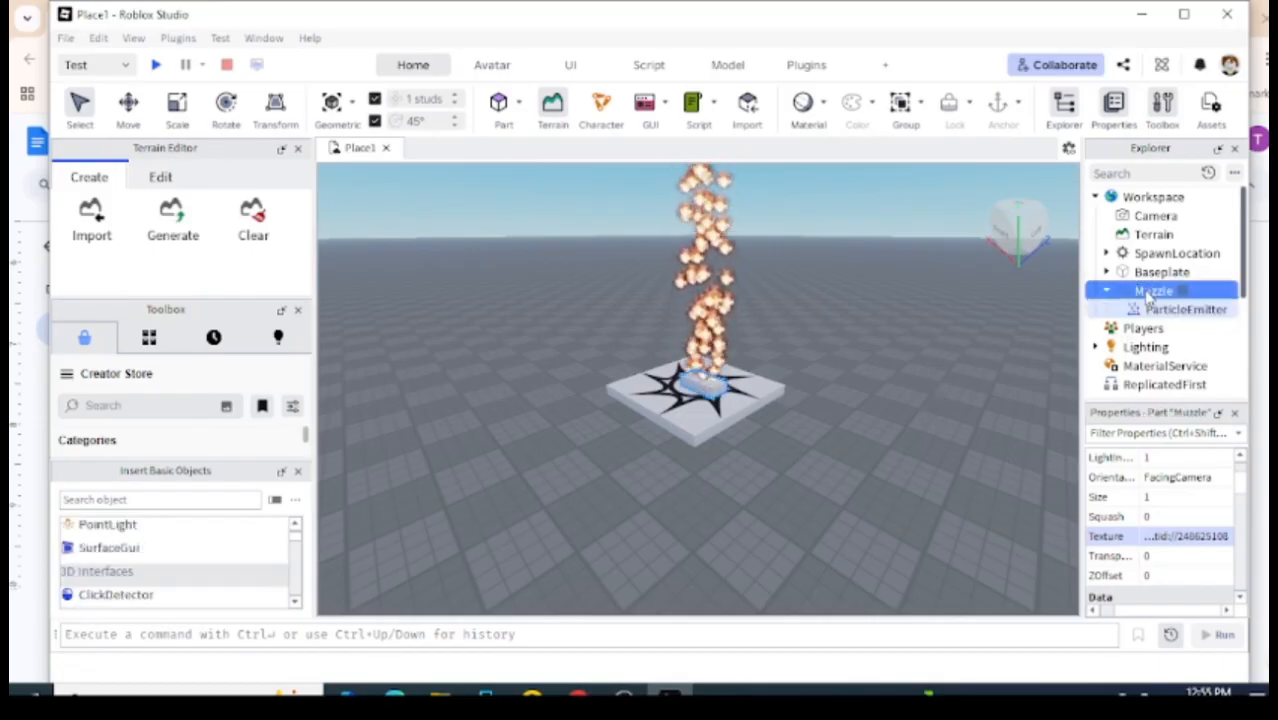
right_click(1150, 292)
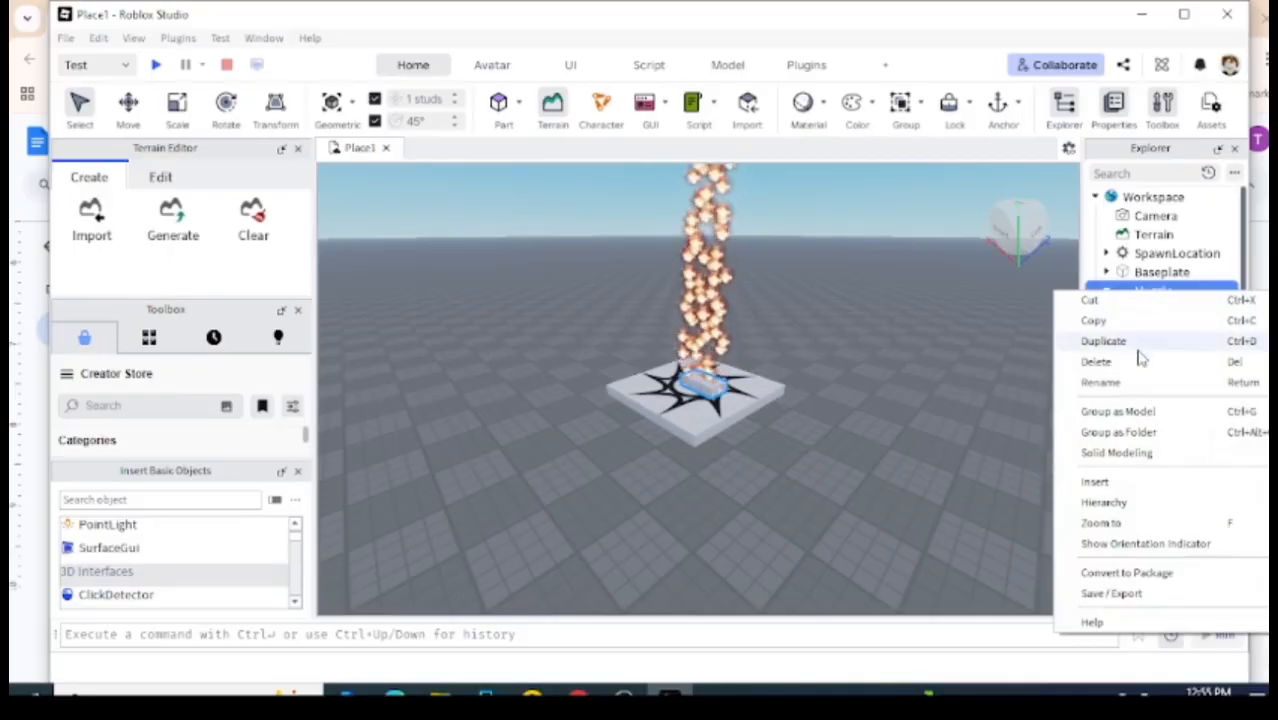
mouse_move(1121, 487)
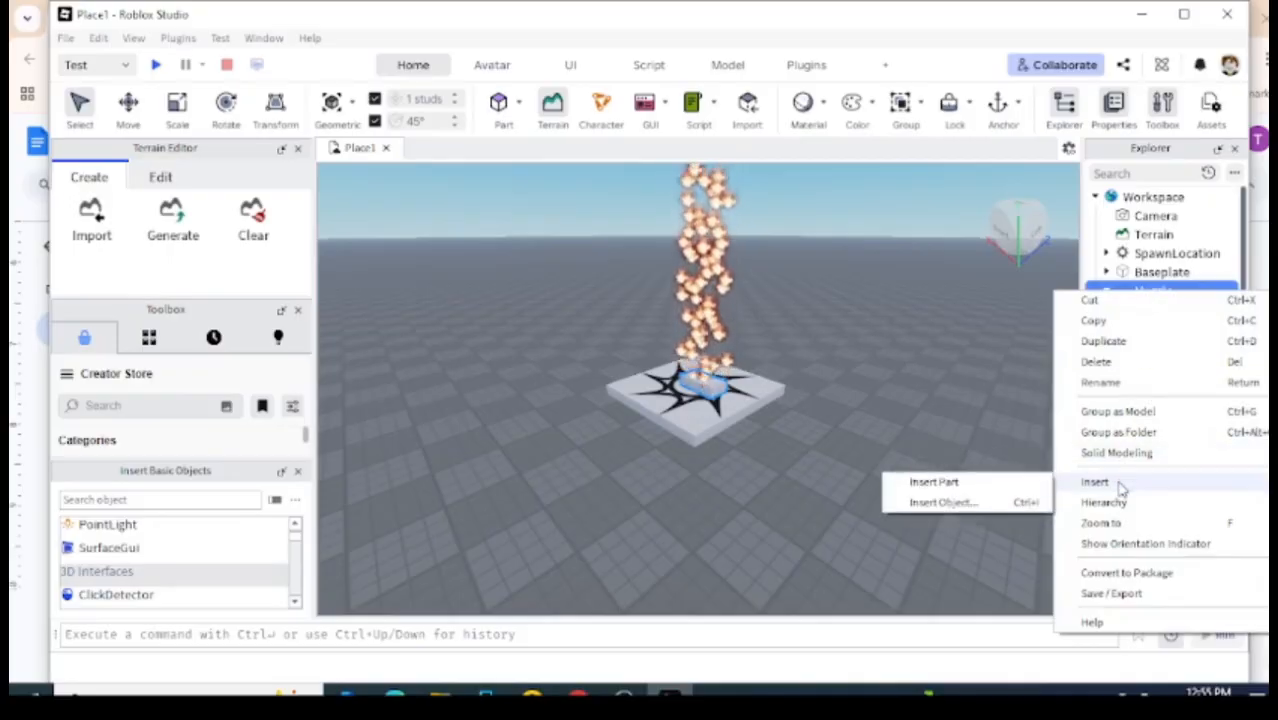
click(1022, 503)
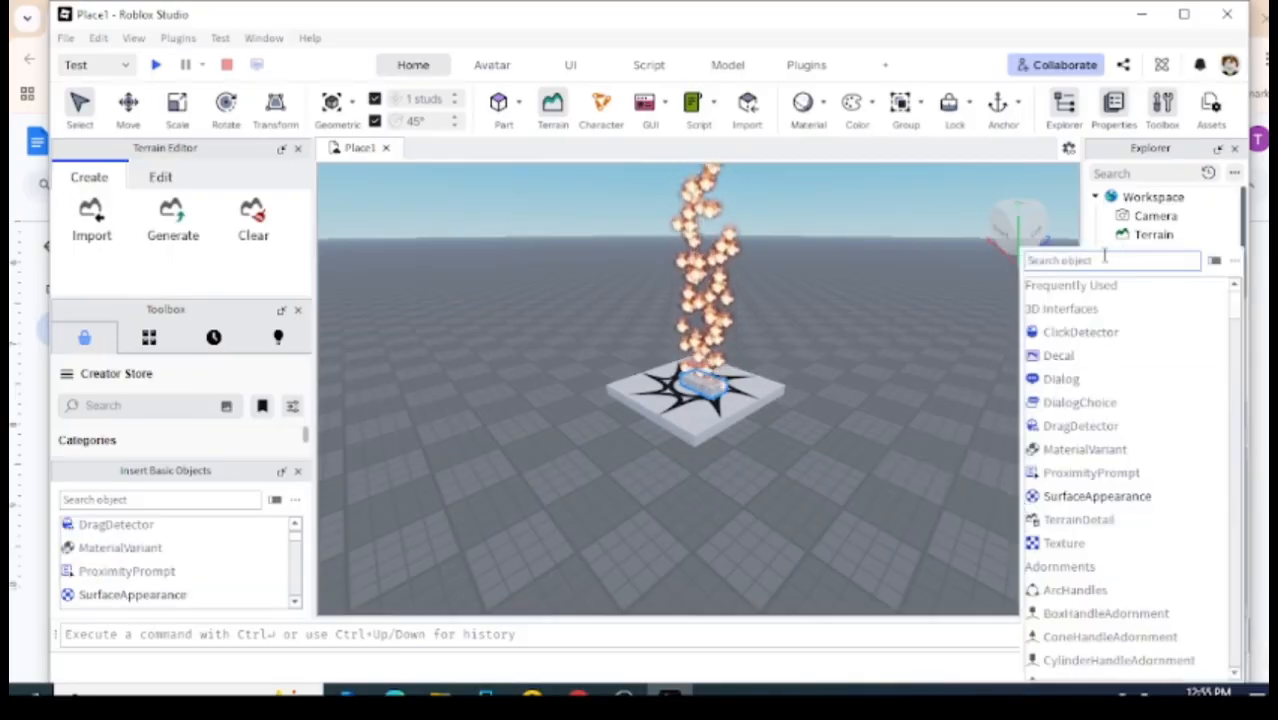
text(scr)
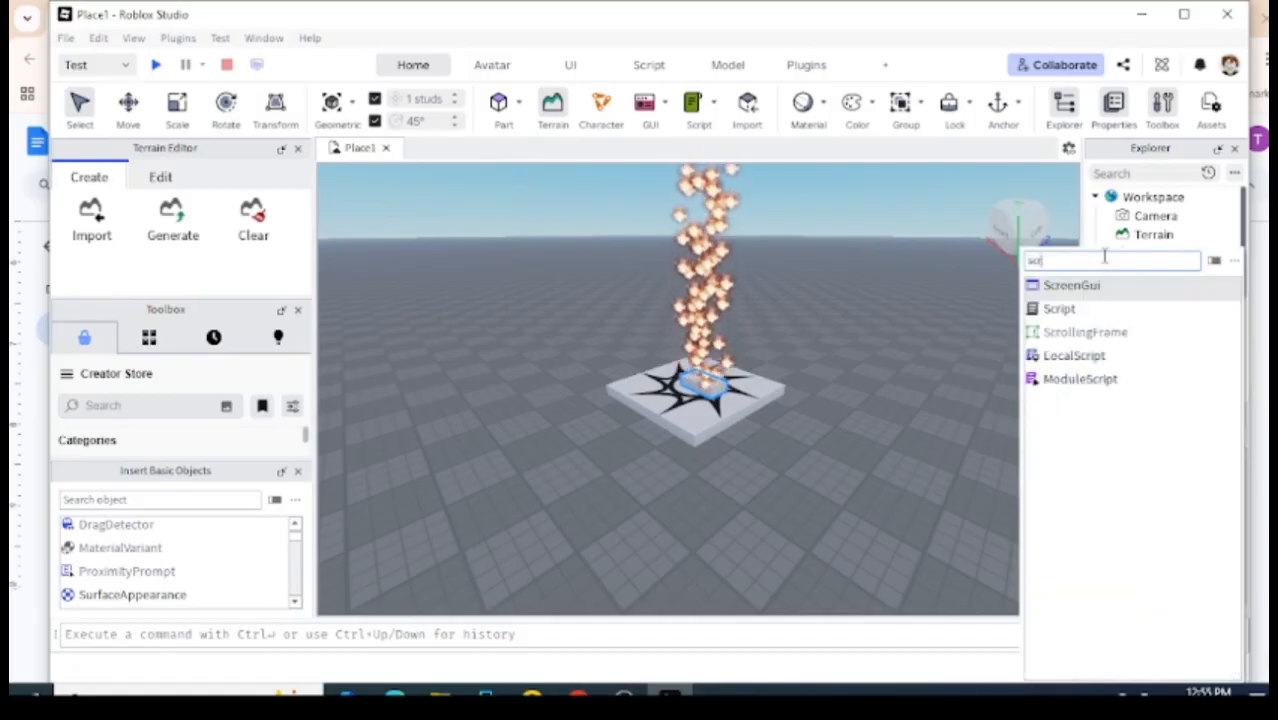
click(1102, 314)
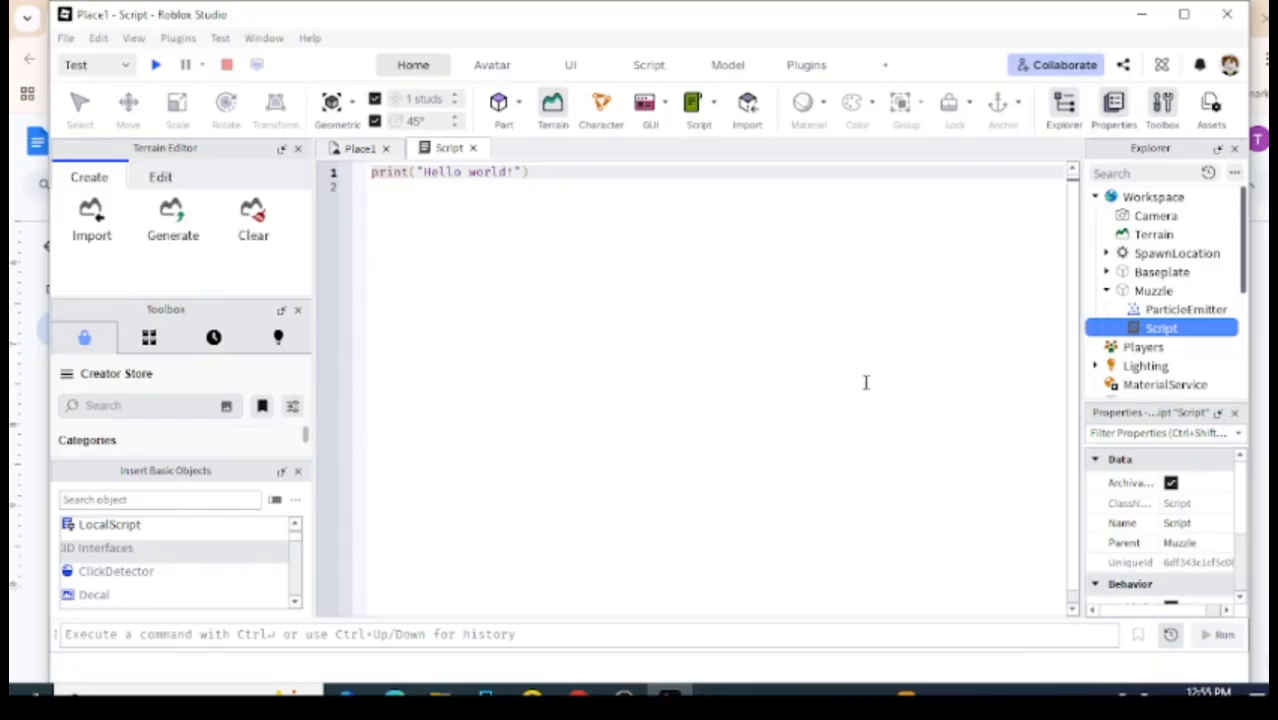
text(local part = script.Parent local light = part:FindFirstChildOfClass("PointLight") -- Looks for a light inside the part  while true do     part.Transparency = 0.5 -- Dim/Invisible state     if light then light.Enabled = false end     task.wait(0.1) -- How long it stays off      part.Transparency = 0     if light then light.Enabled = true end     task.wait(0.1) -- How long it stays on end)
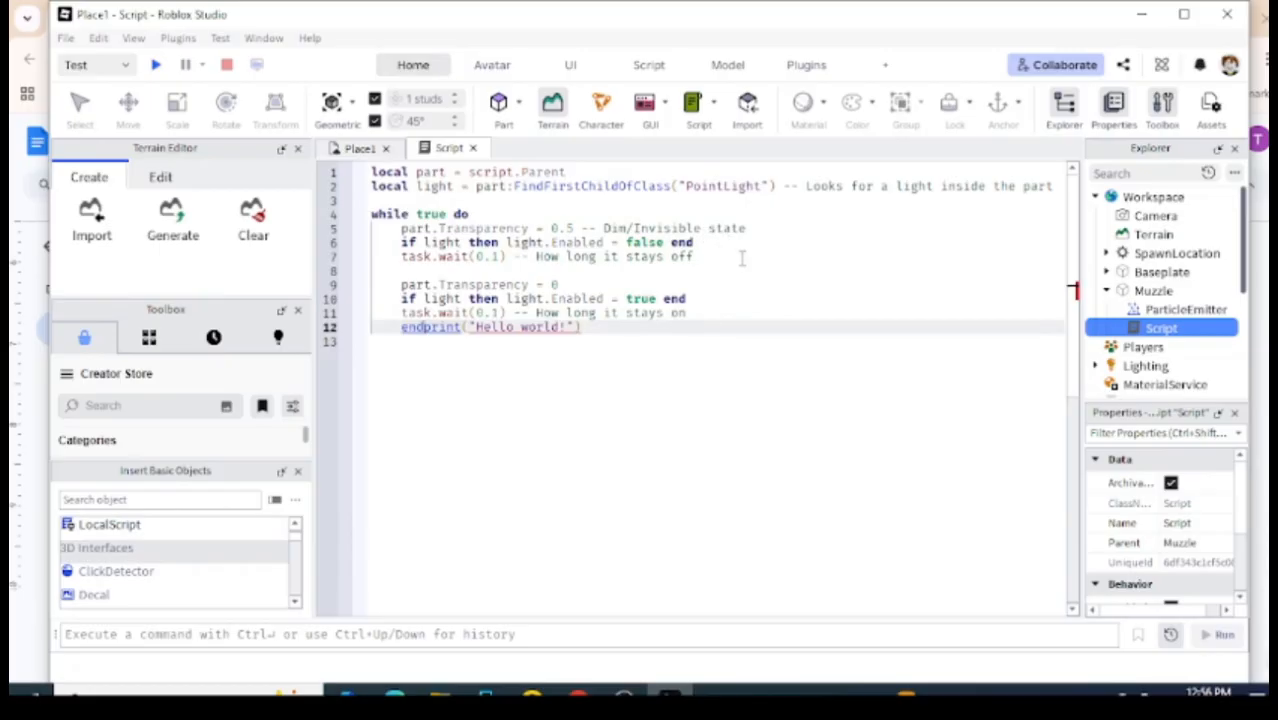
Recheck the Option 1 strobe code in Gemini's reply through its closing end line and copy the full code block.
click(1140, 18)
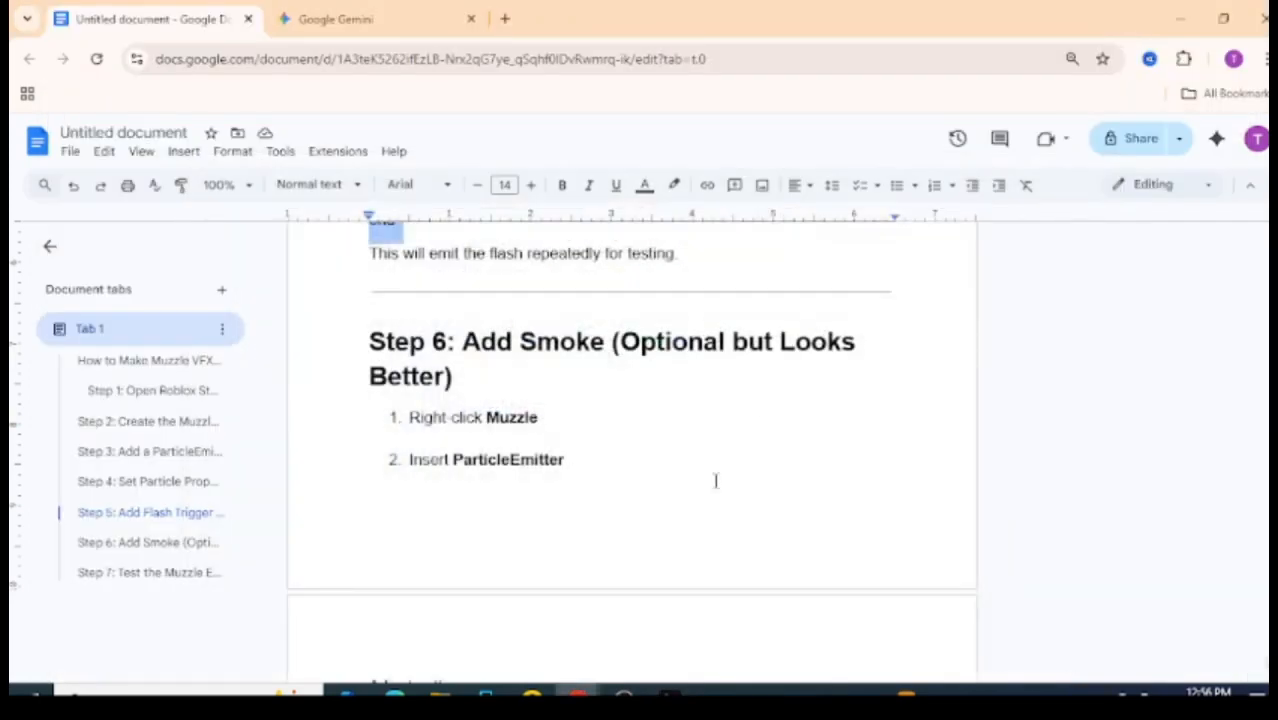
click(384, 14)
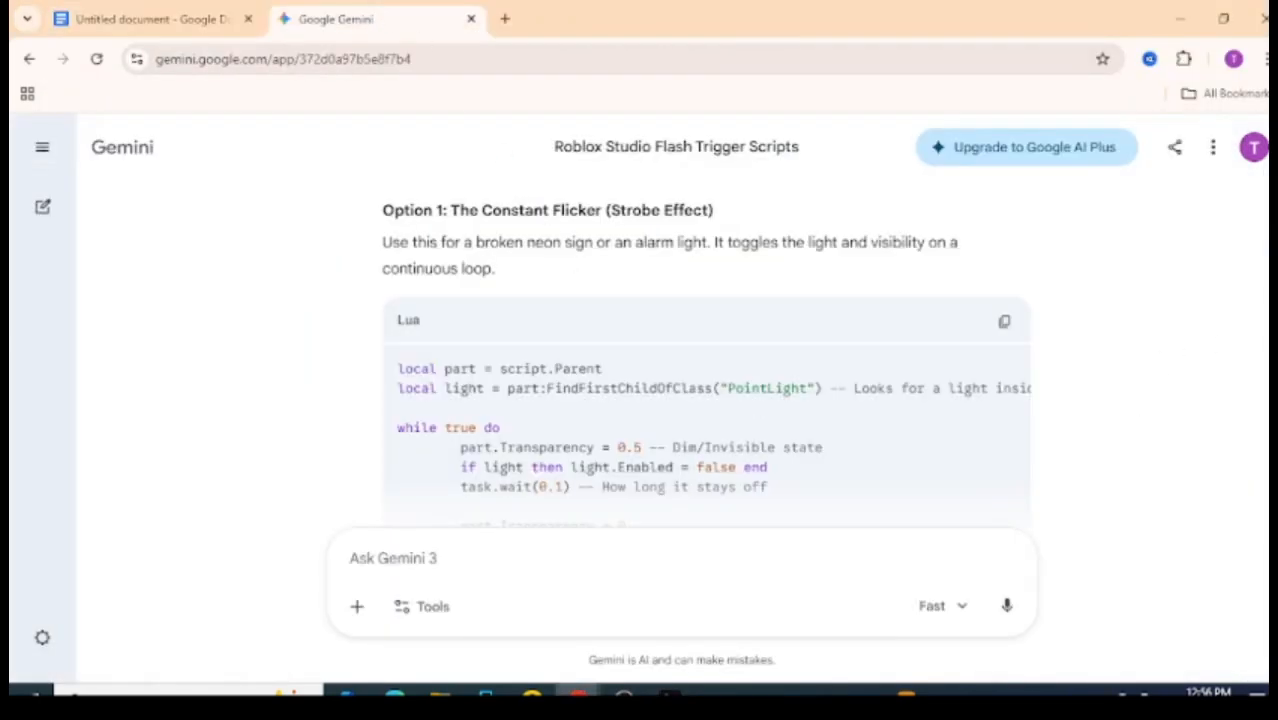
scroll(1026, 183, down, 3)
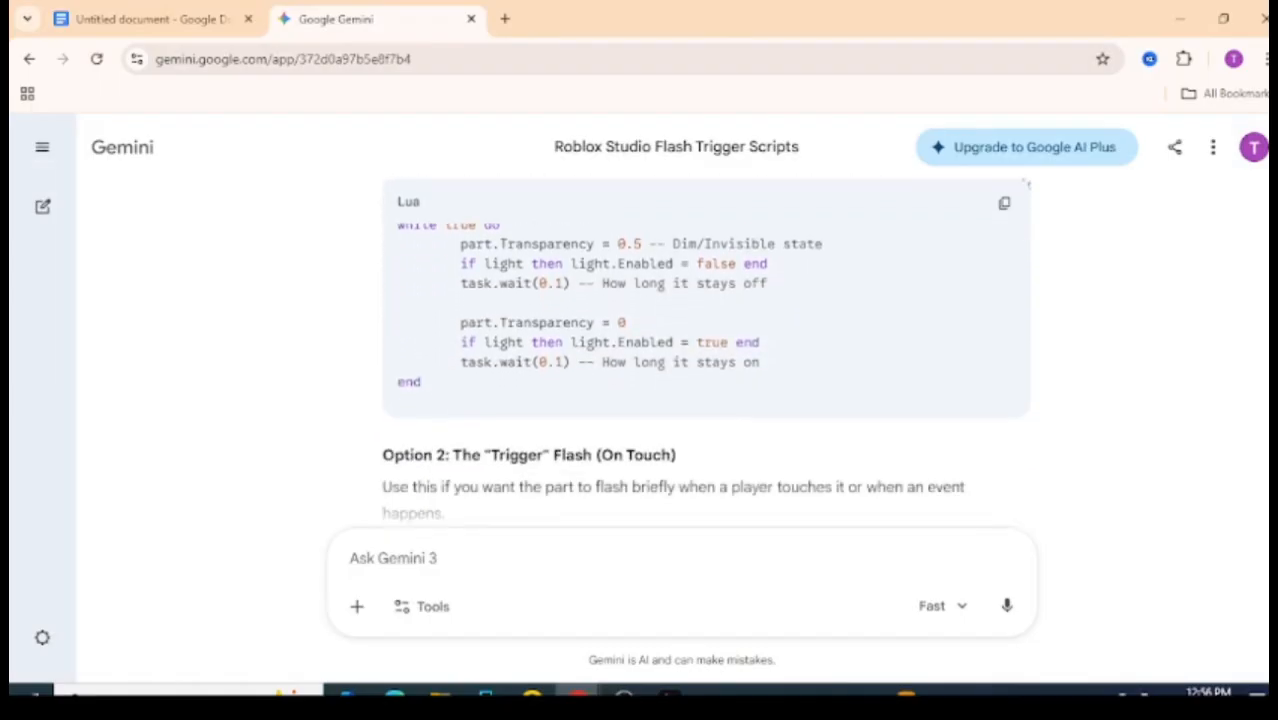
scroll(706, 350, up, 1)
scroll(706, 350, down, 1)
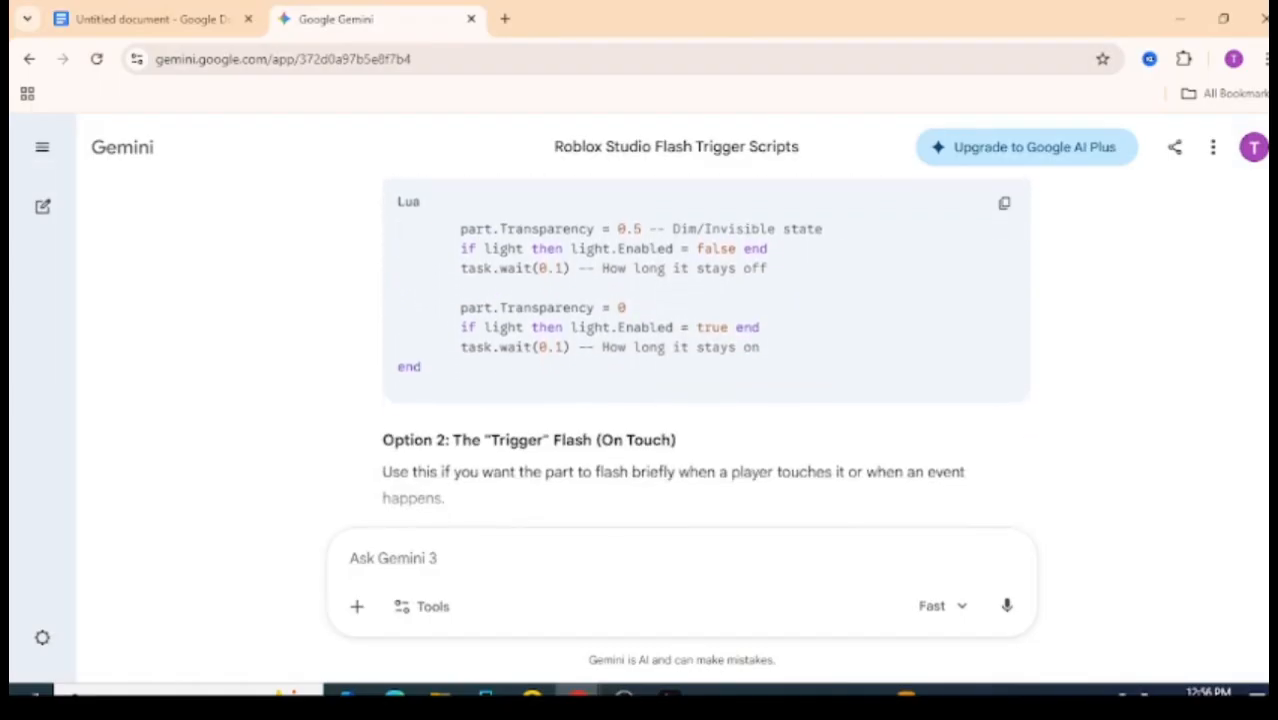
scroll(706, 350, up, 2)
scroll(705, 344, down, 1)
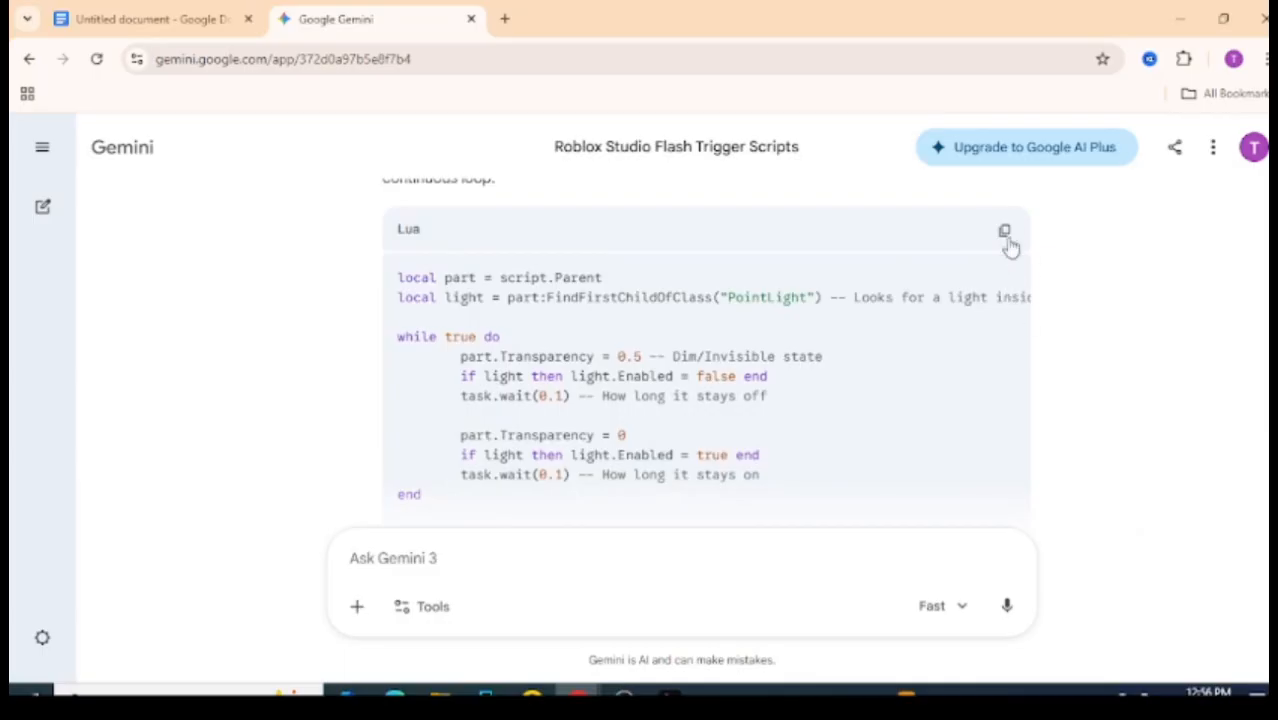
click(1005, 232)
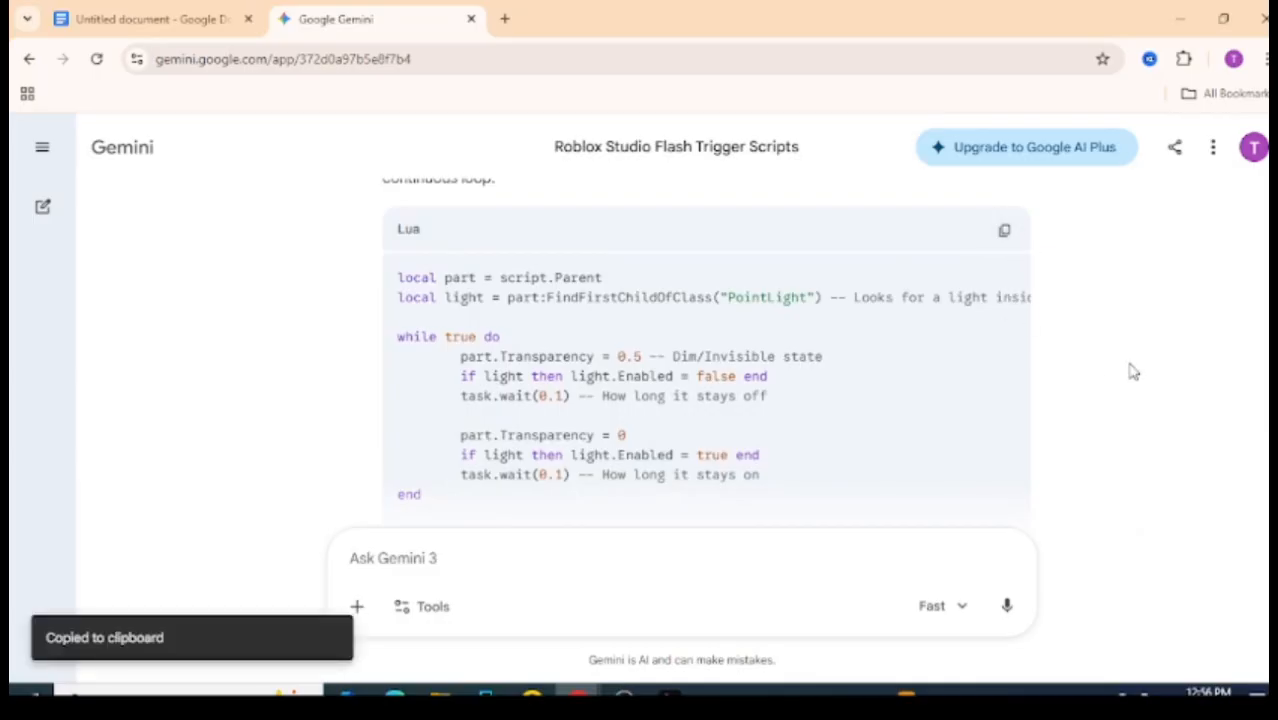
scroll(706, 350, down, 1)
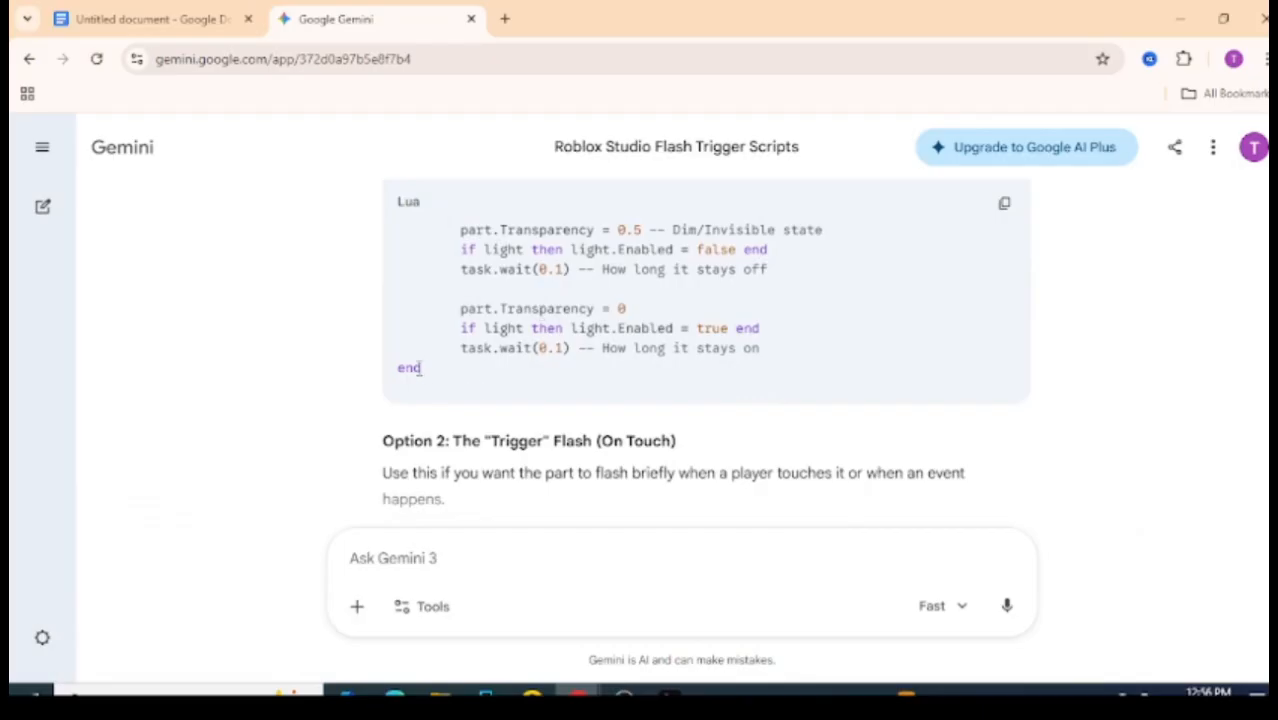
click(133, 10)
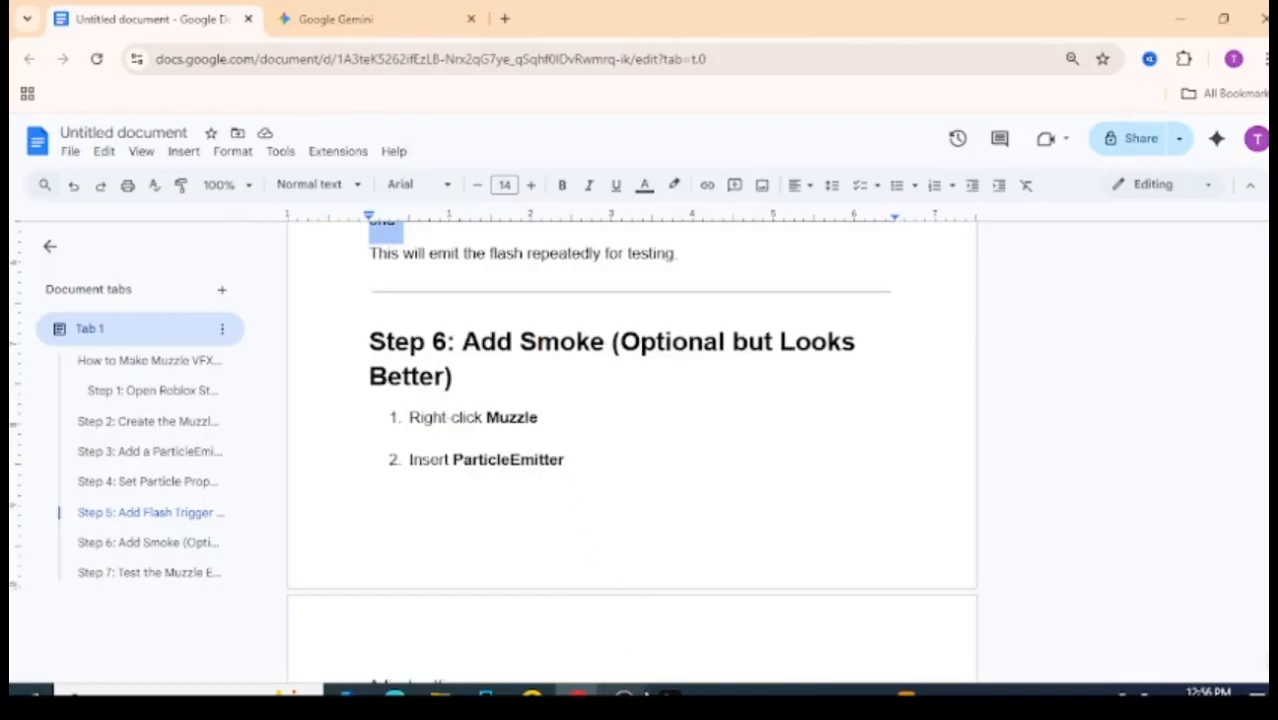
Return to Roblox Studio and undo the code paste in the Muzzle script.
key(alt+Tab)
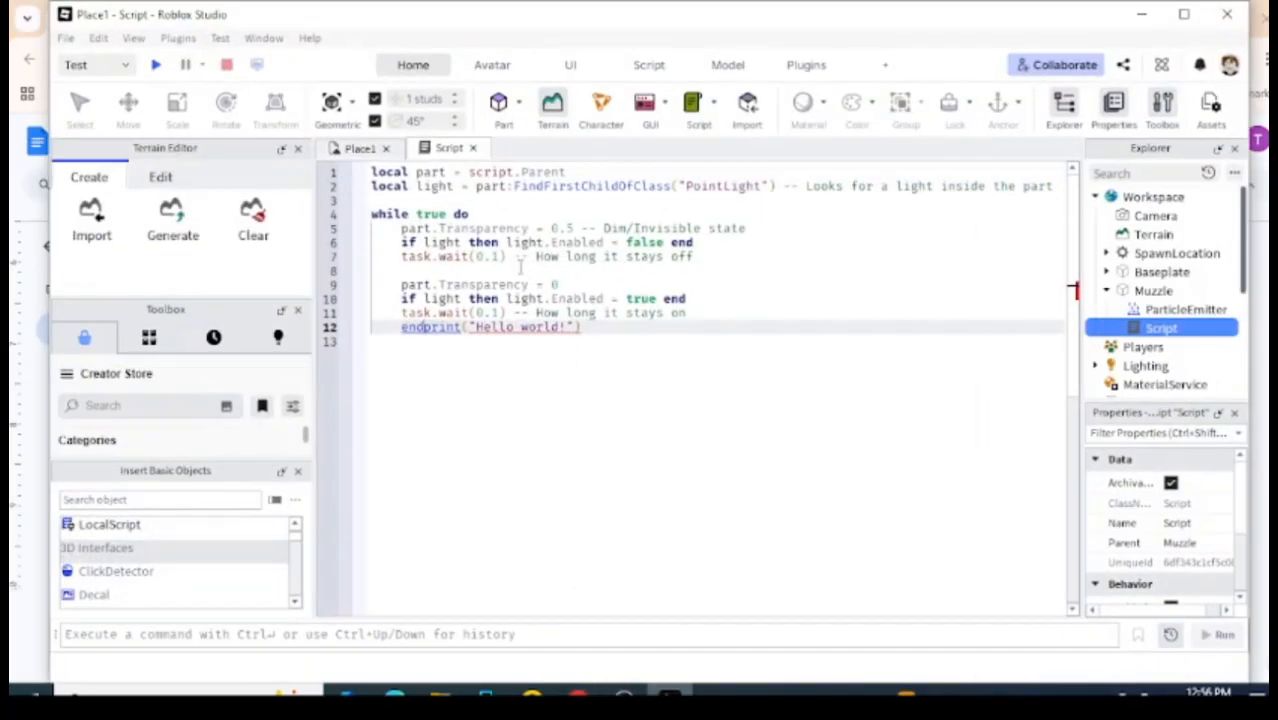
click(519, 268)
drag(622, 345, 303, 140)
key(ctrl+z)
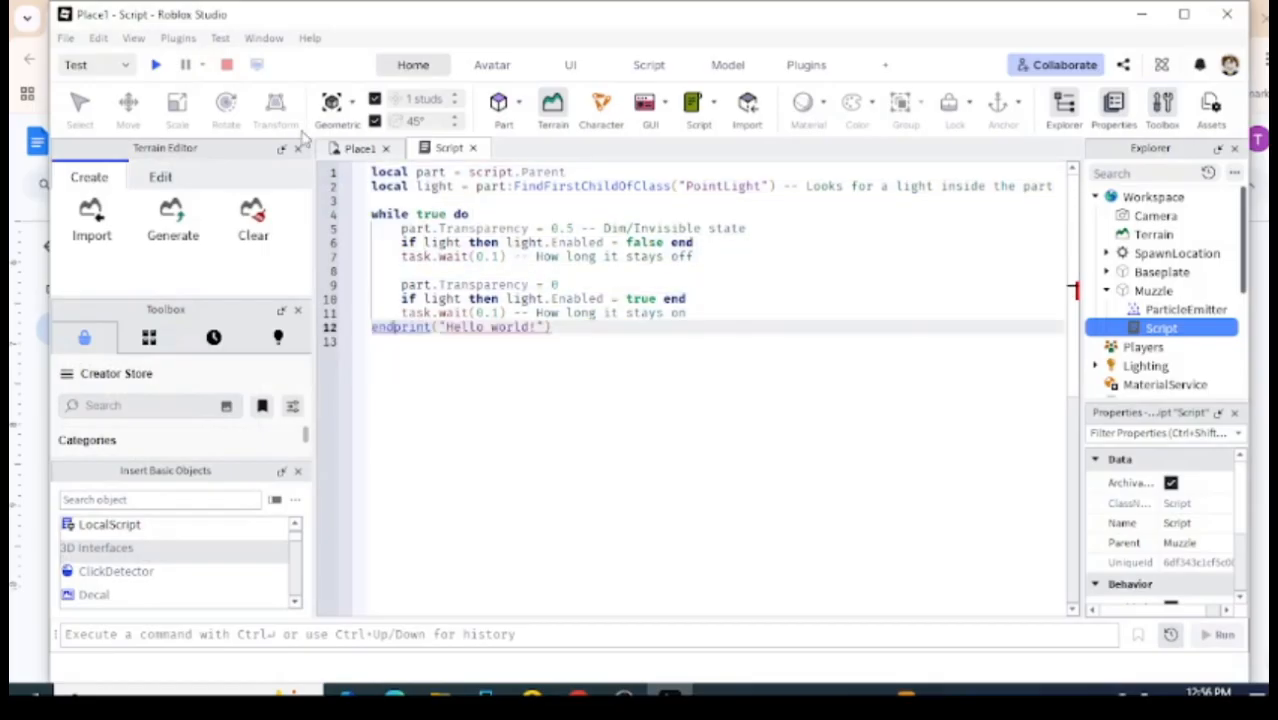
key(ctrl+z)
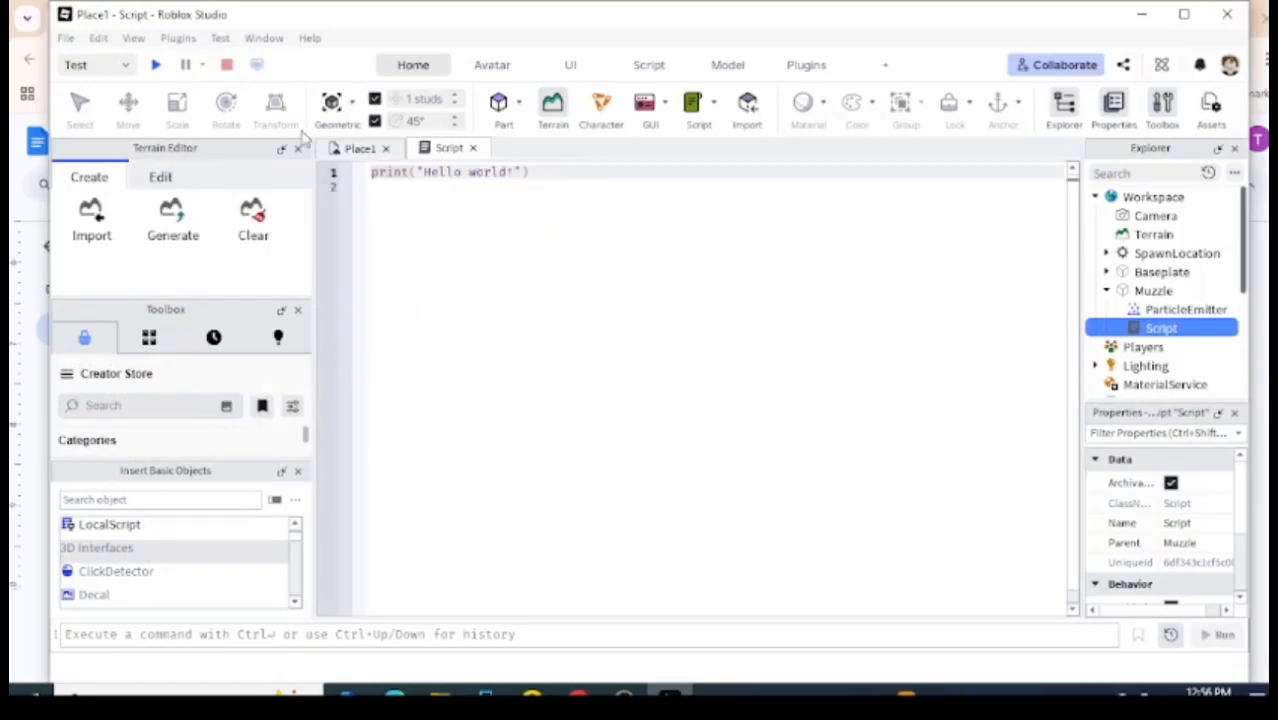
Replace the default print("Hello world!") line with the copied strobe code and look through the pasted script.
click(522, 176)
drag(533, 170, 362, 174)
key(BackSpace)
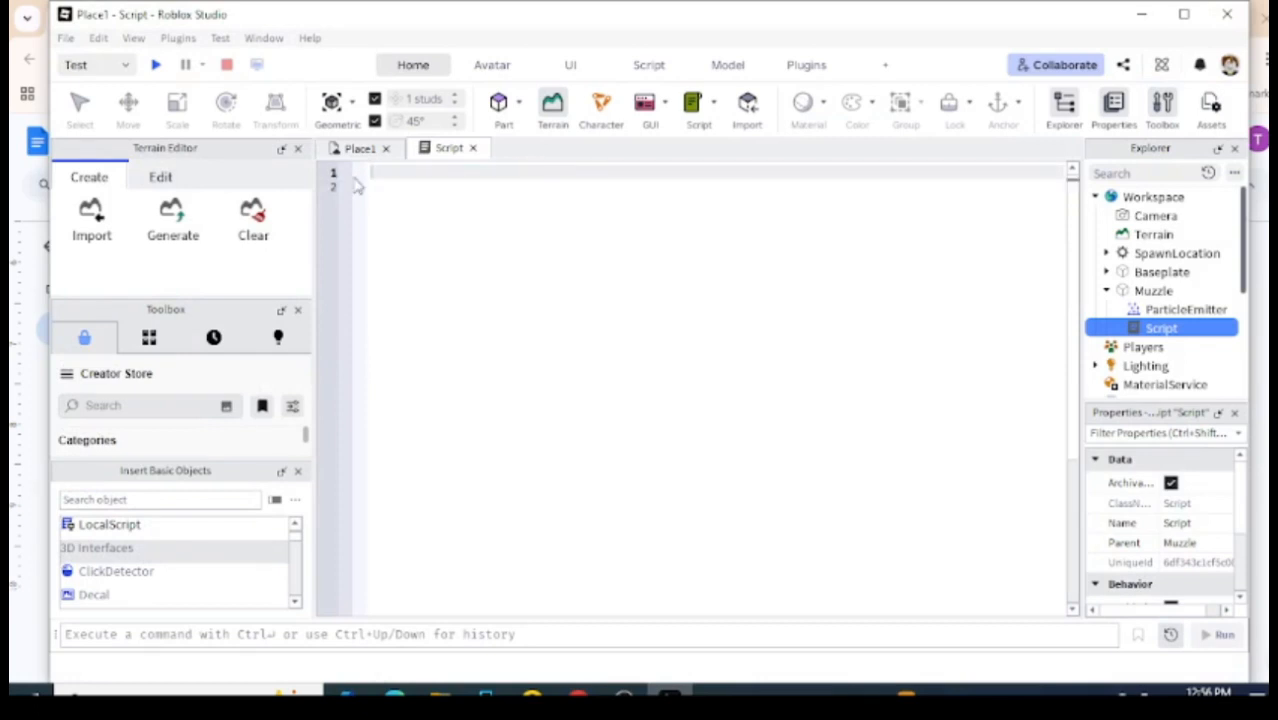
key(ctrl+v)
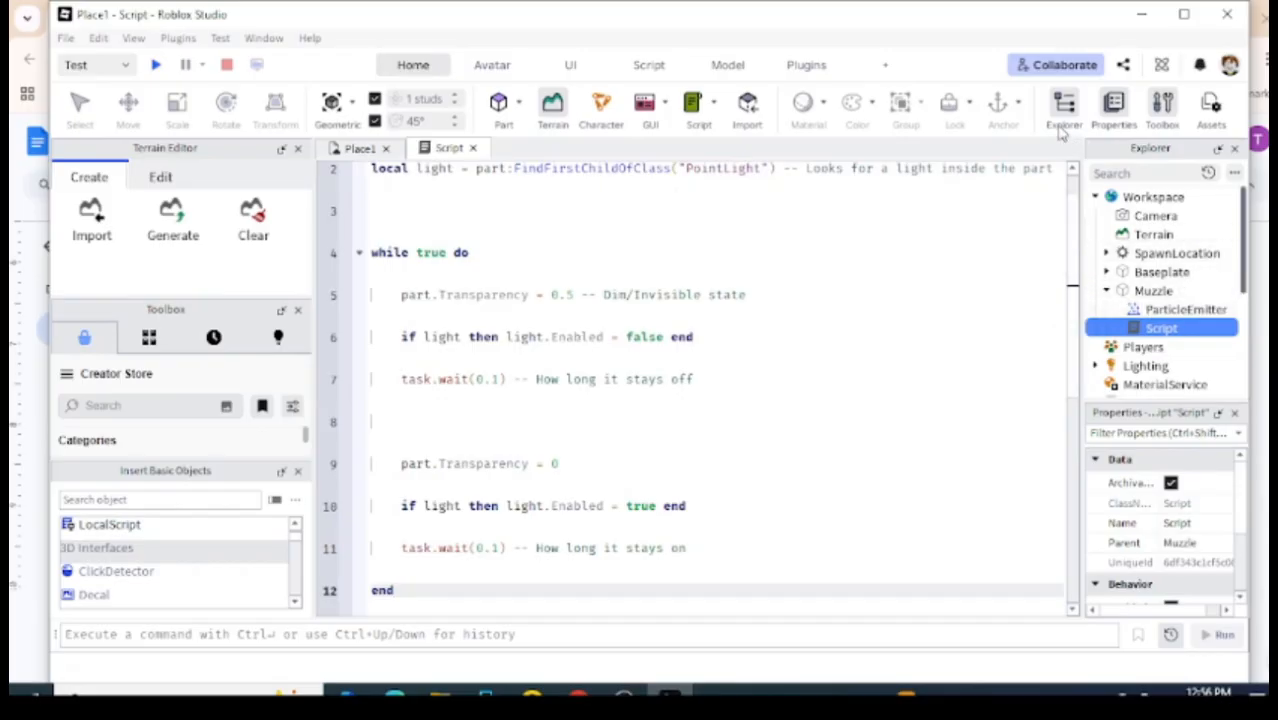
scroll(1072, 205, up, 1)
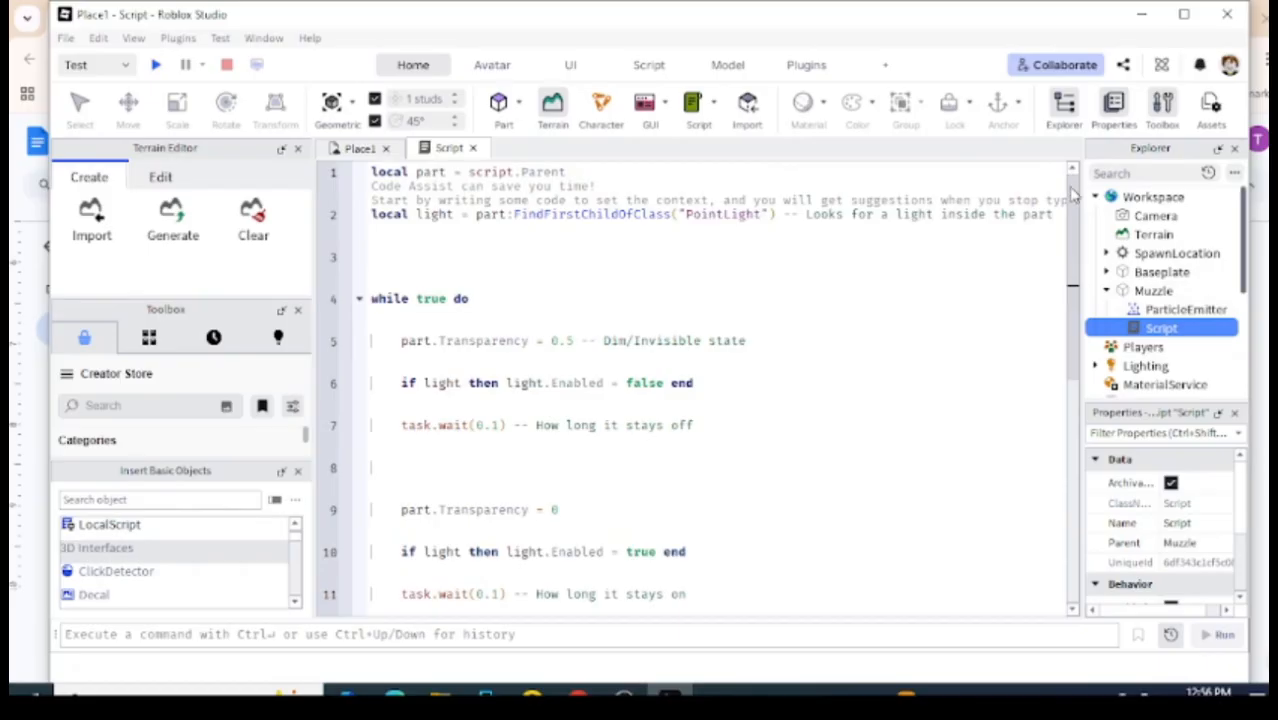
scroll(1084, 228, down, 2)
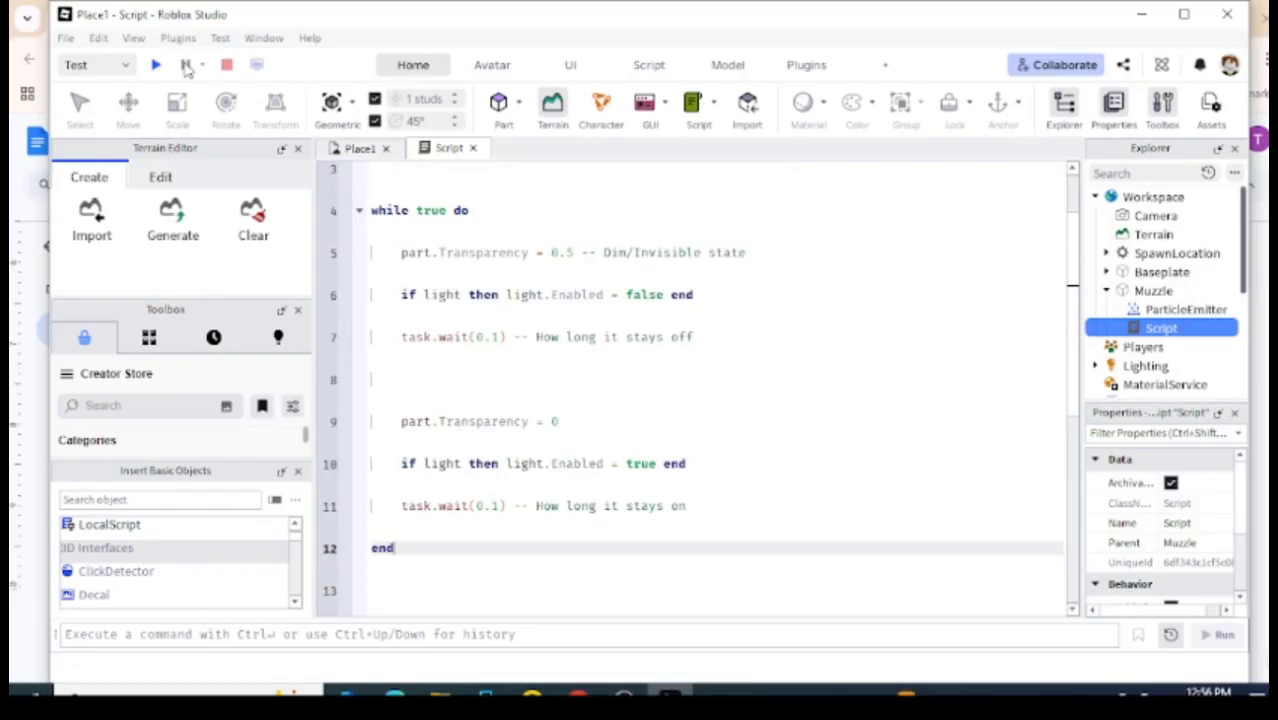
Switch to the Google Docs guide and review the Step 6 smoke instructions and settings, along with the Step 5 script instructions.
mouse_move(578, 690)
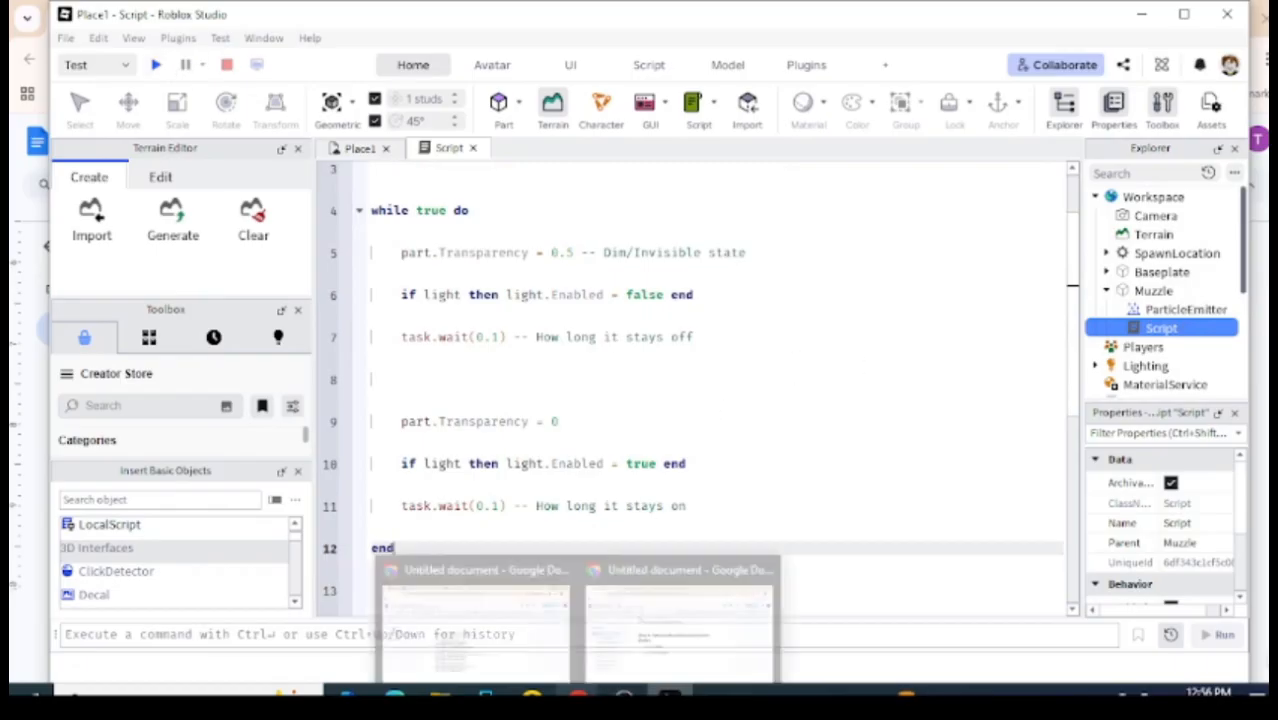
click(680, 600)
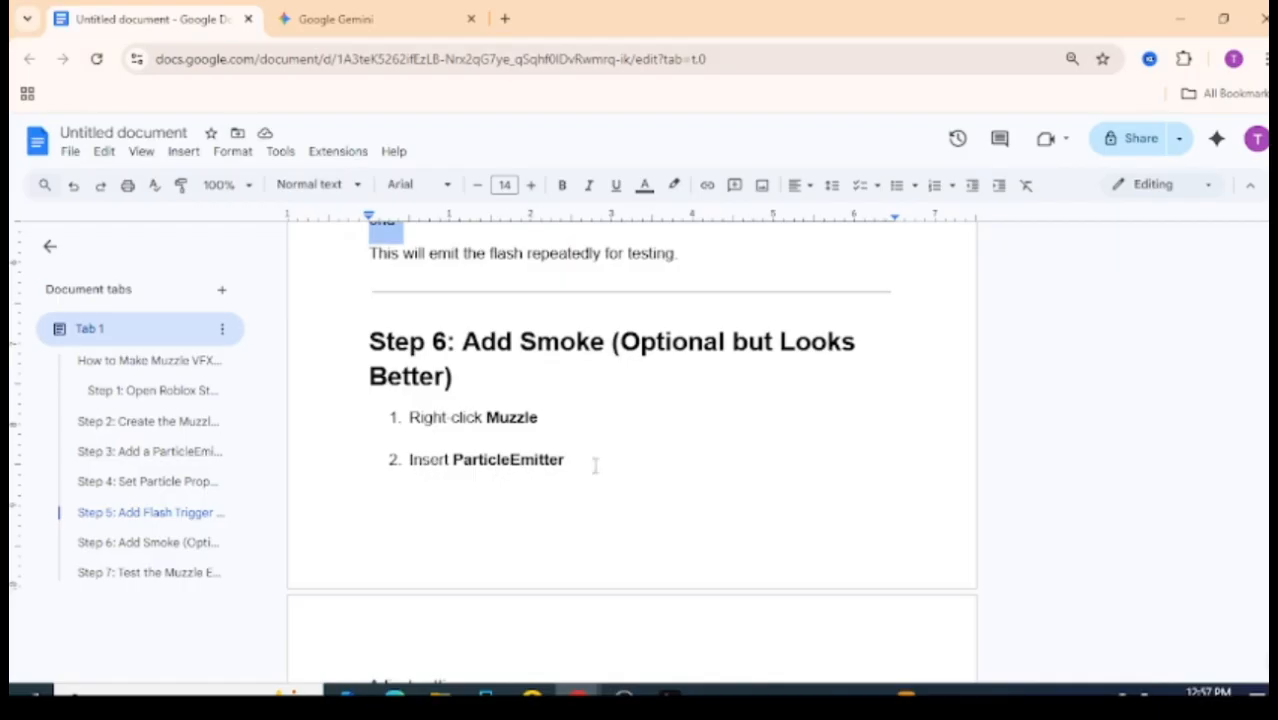
scroll(632, 450, down, 2)
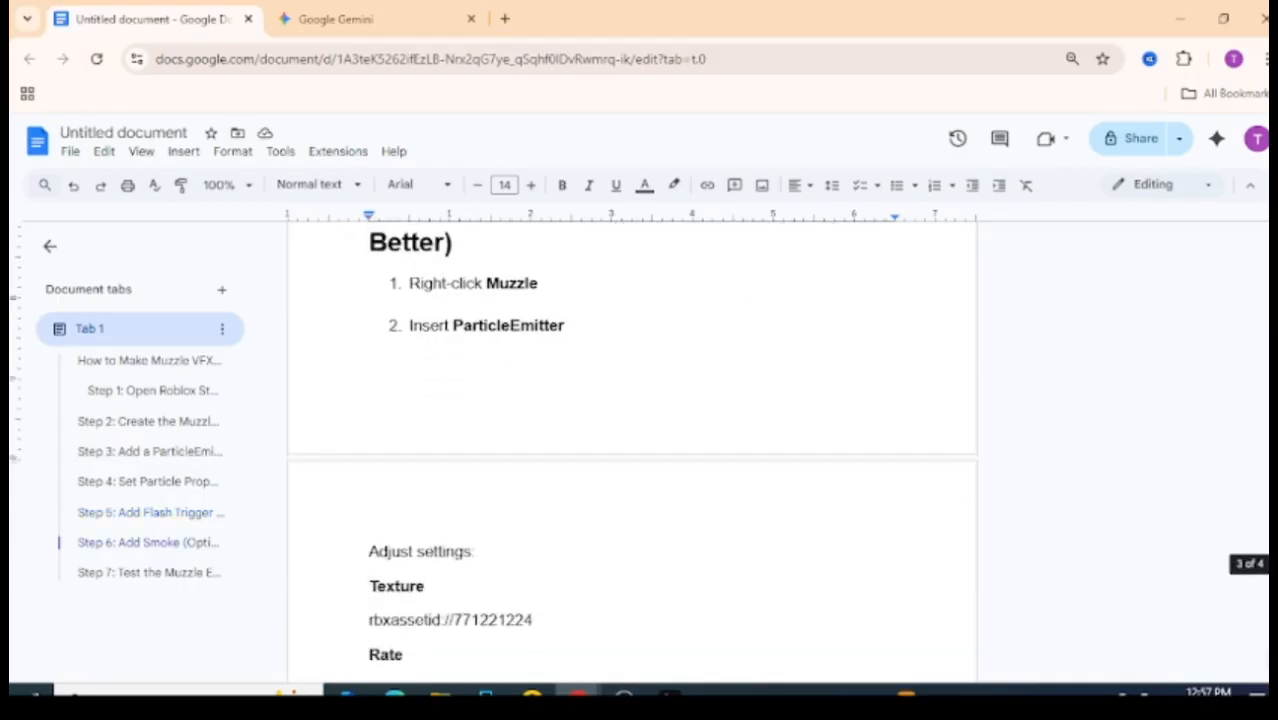
scroll(632, 450, down, 1)
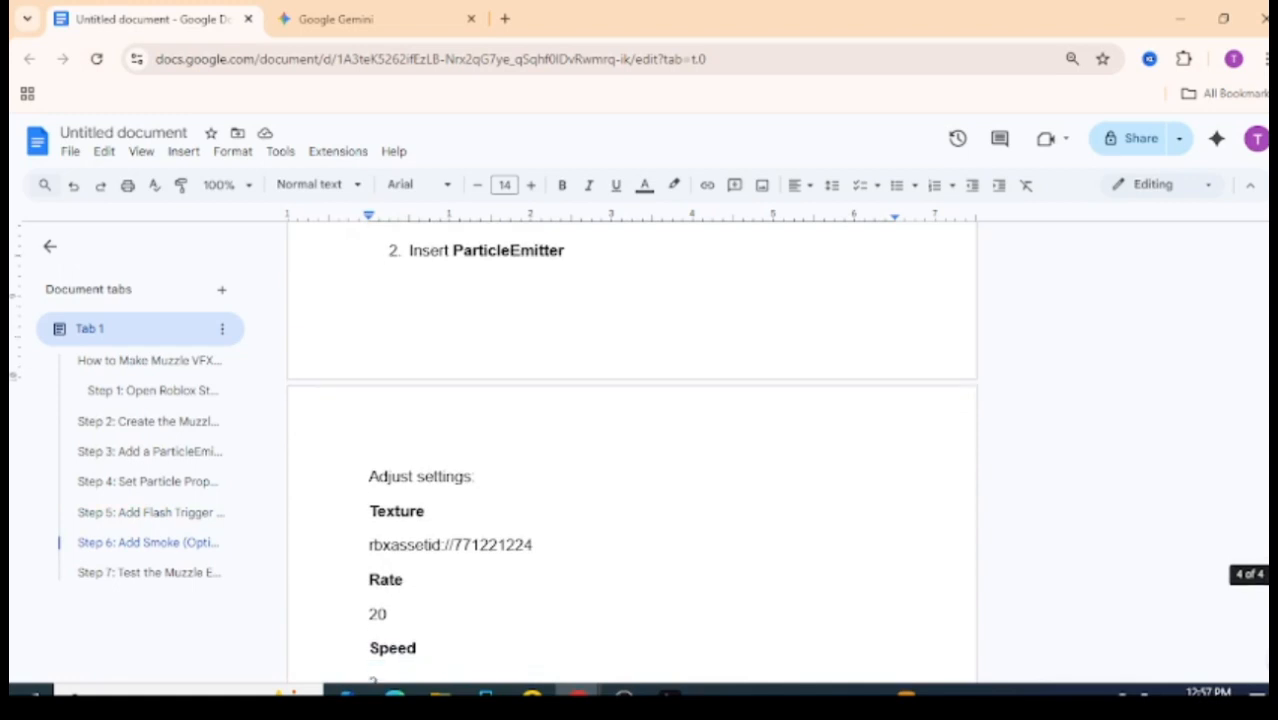
scroll(632, 450, up, 2)
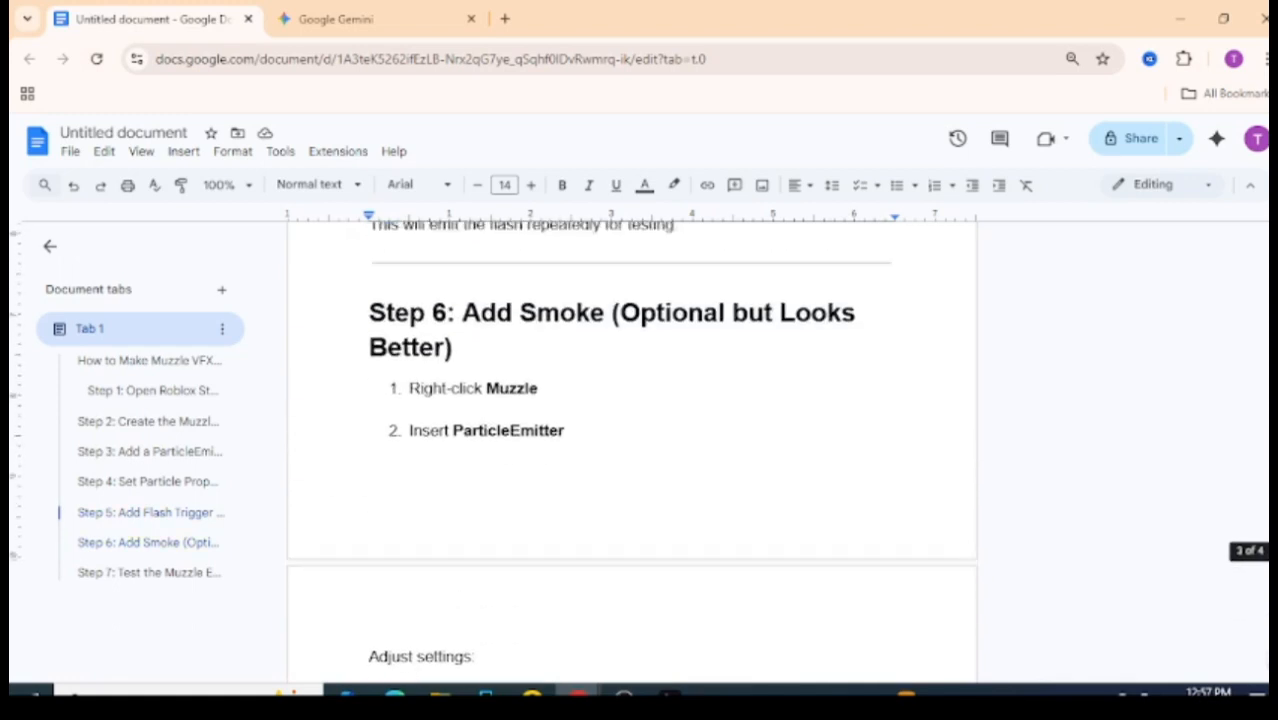
scroll(632, 450, down, 2)
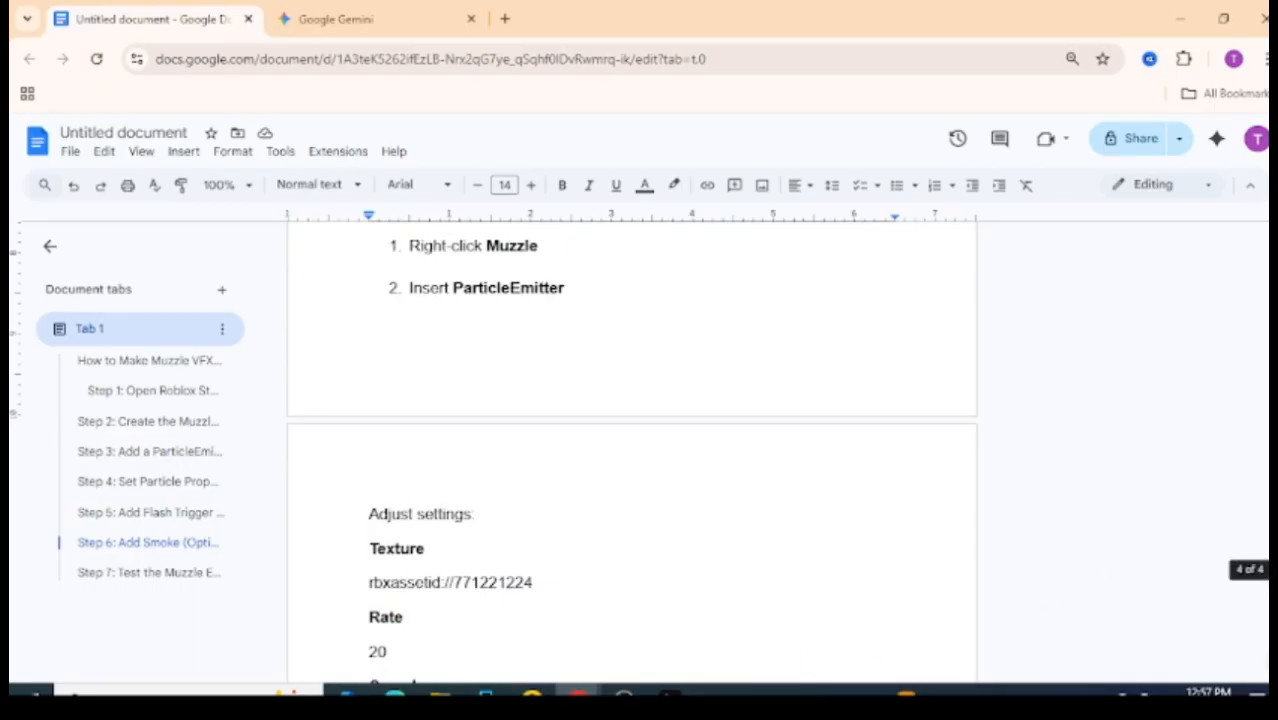
drag(1268, 569, 1268, 475)
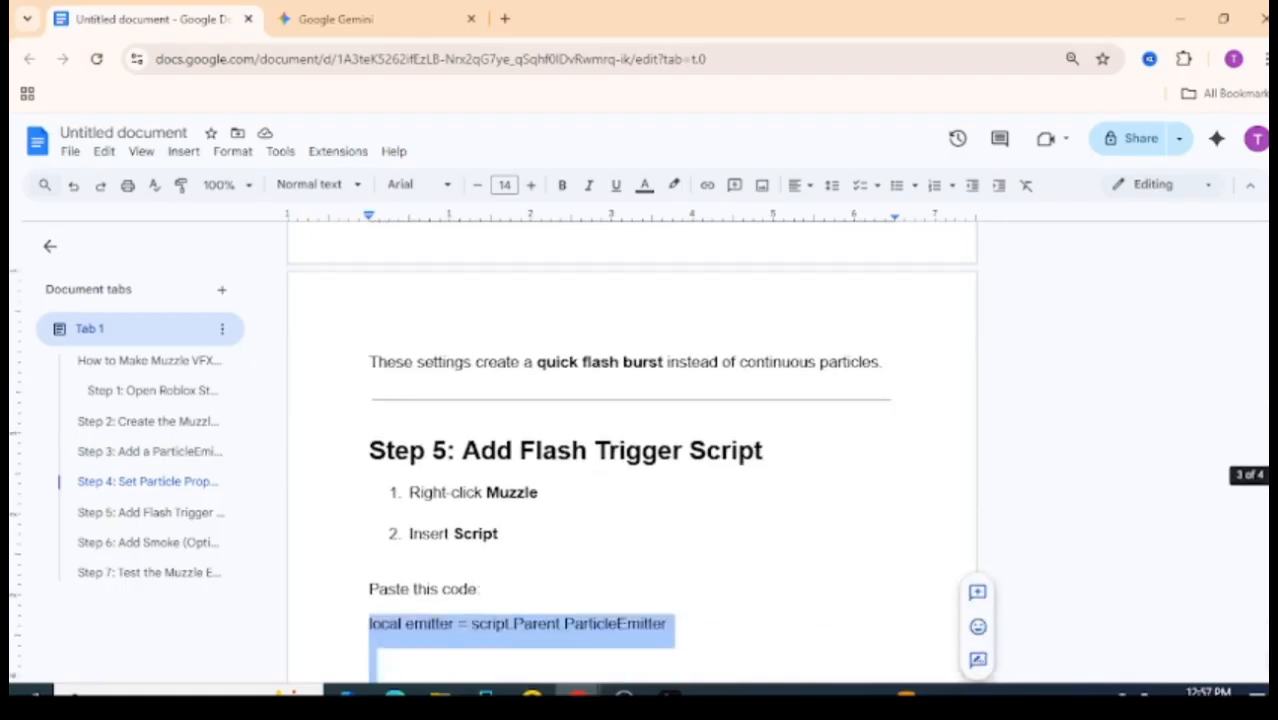
Switch to Roblox Studio and insert a second ParticleEmitter into the Muzzle part for the smoke.
click(669, 692)
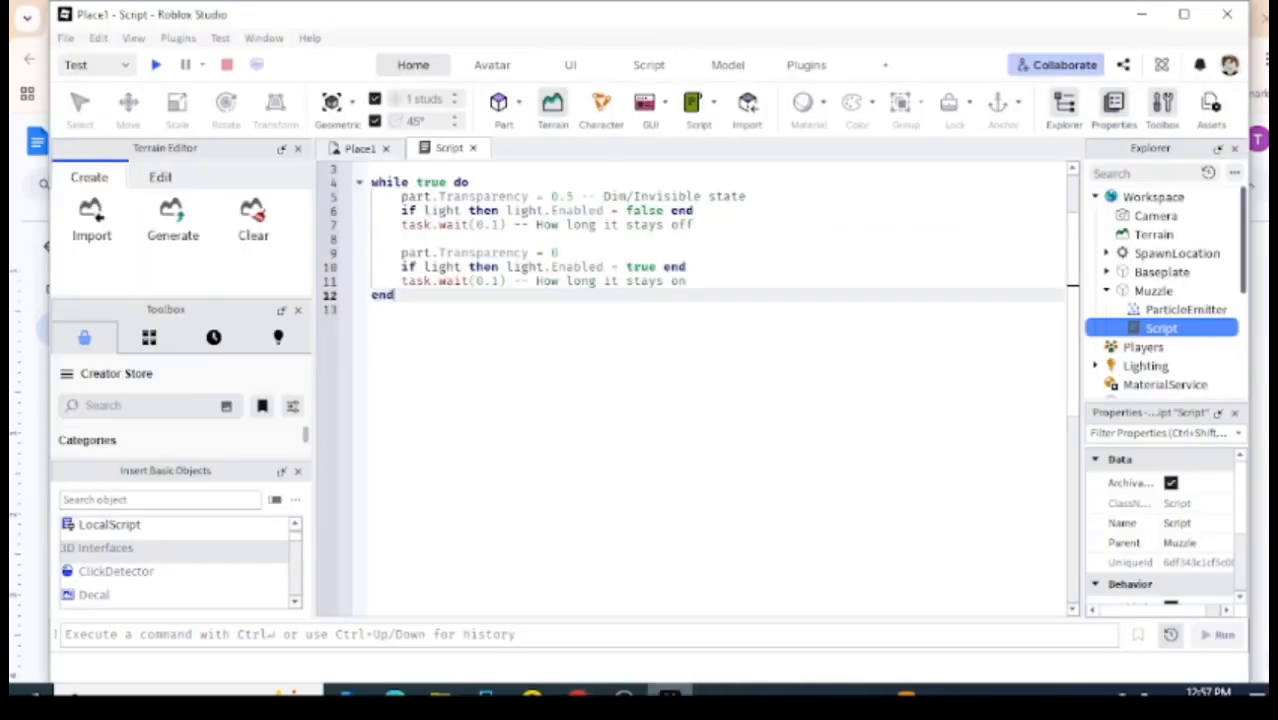
right_click(1163, 292)
mouse_move(1170, 362)
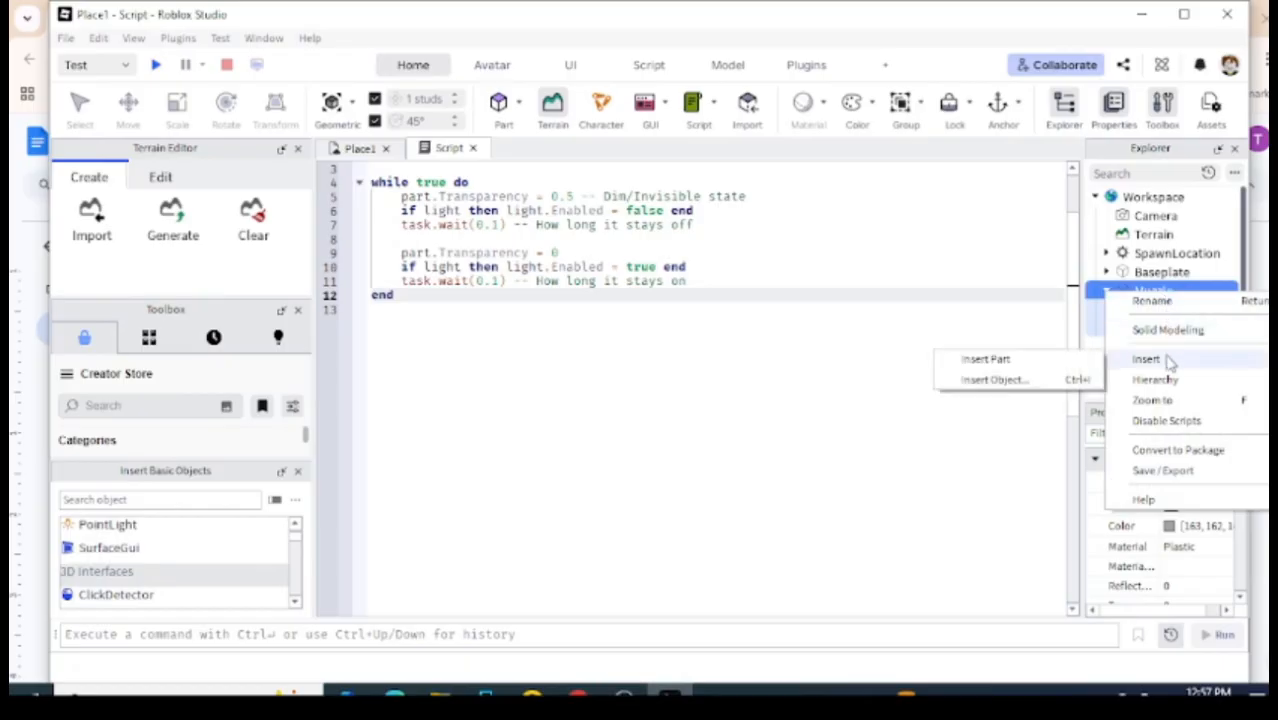
click(1055, 389)
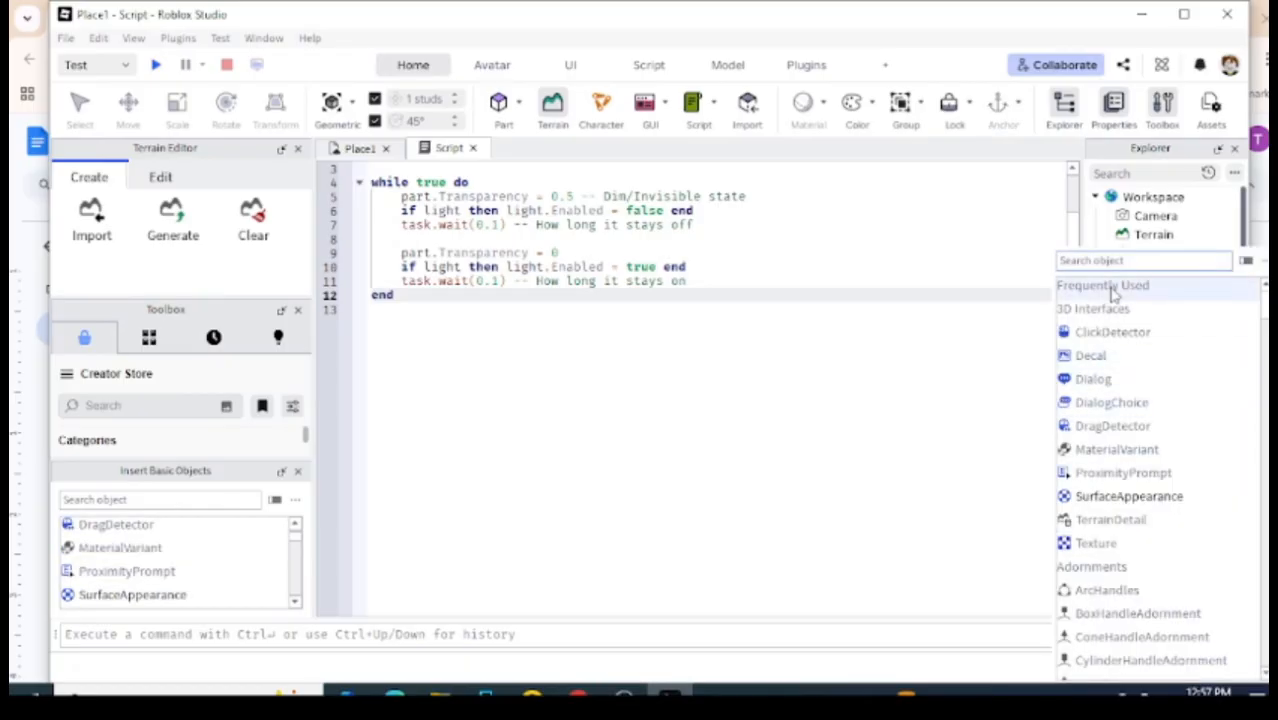
text(pa)
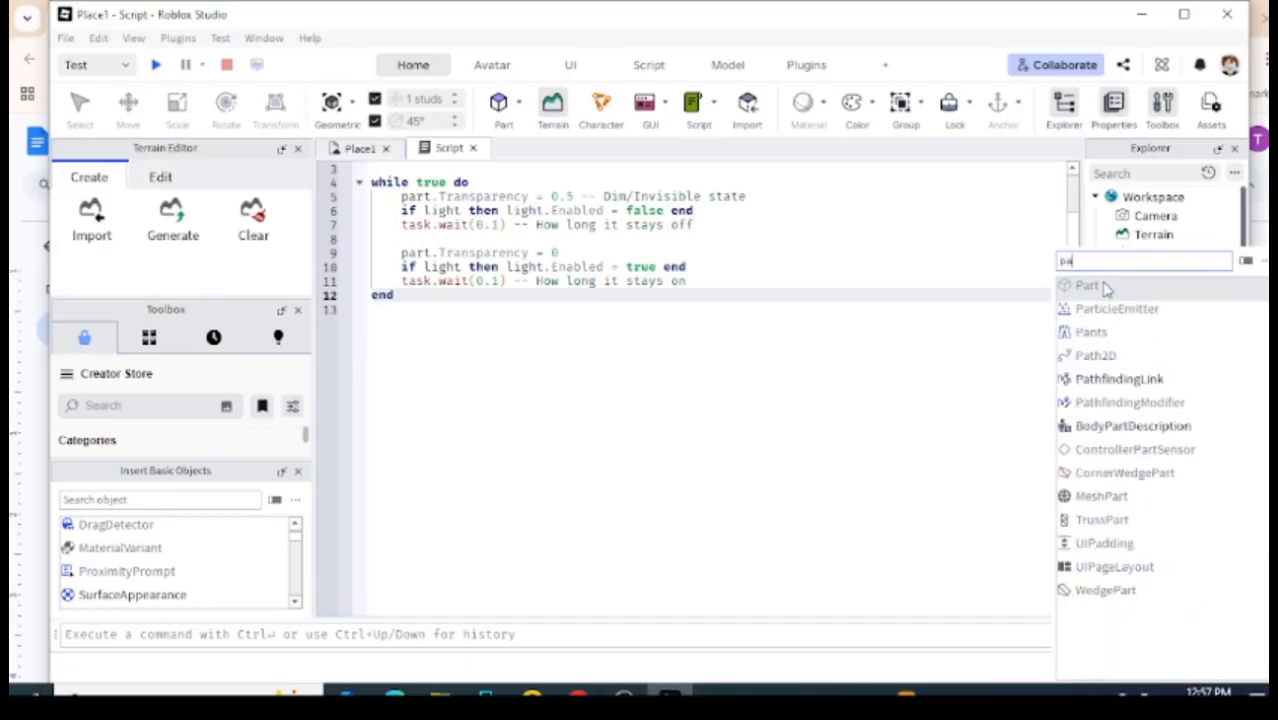
click(1110, 310)
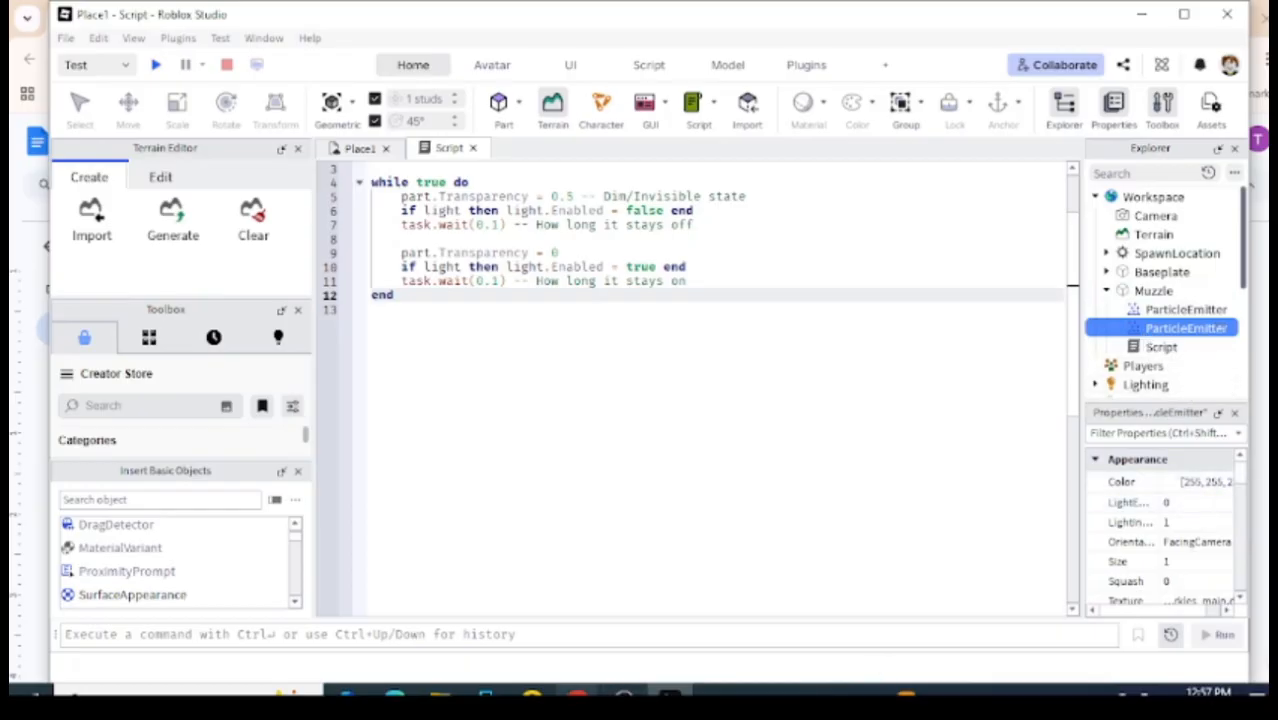
Switch to the Google Docs guide and copy the Step 6 smoke texture ID rbxassetid://771221224.
mouse_move(578, 695)
click(657, 651)
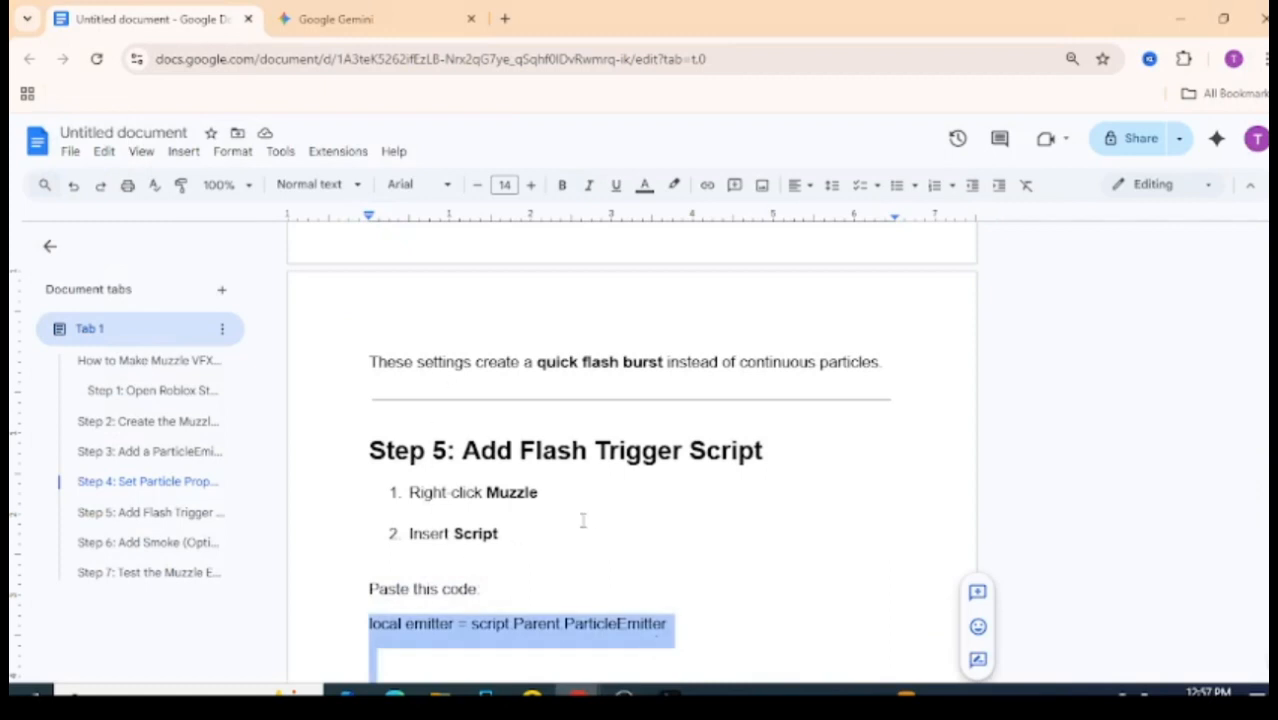
scroll(632, 450, down, 6)
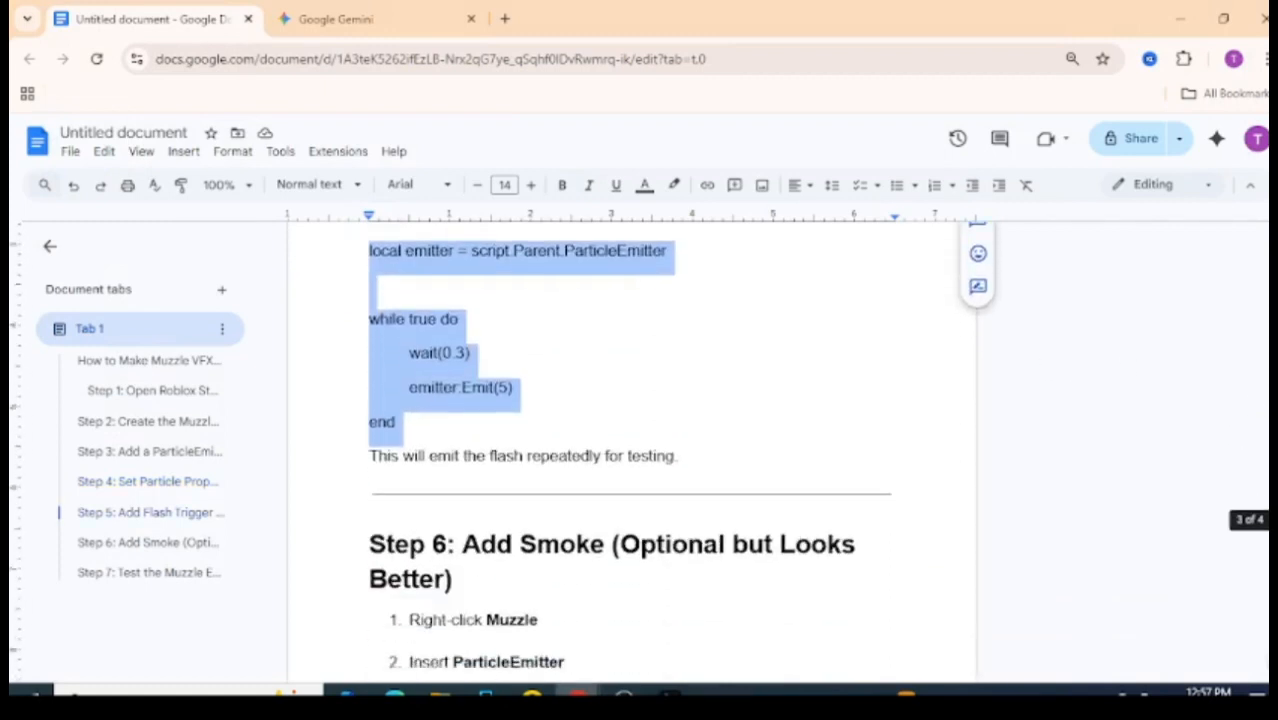
scroll(1230, 590, down, 3)
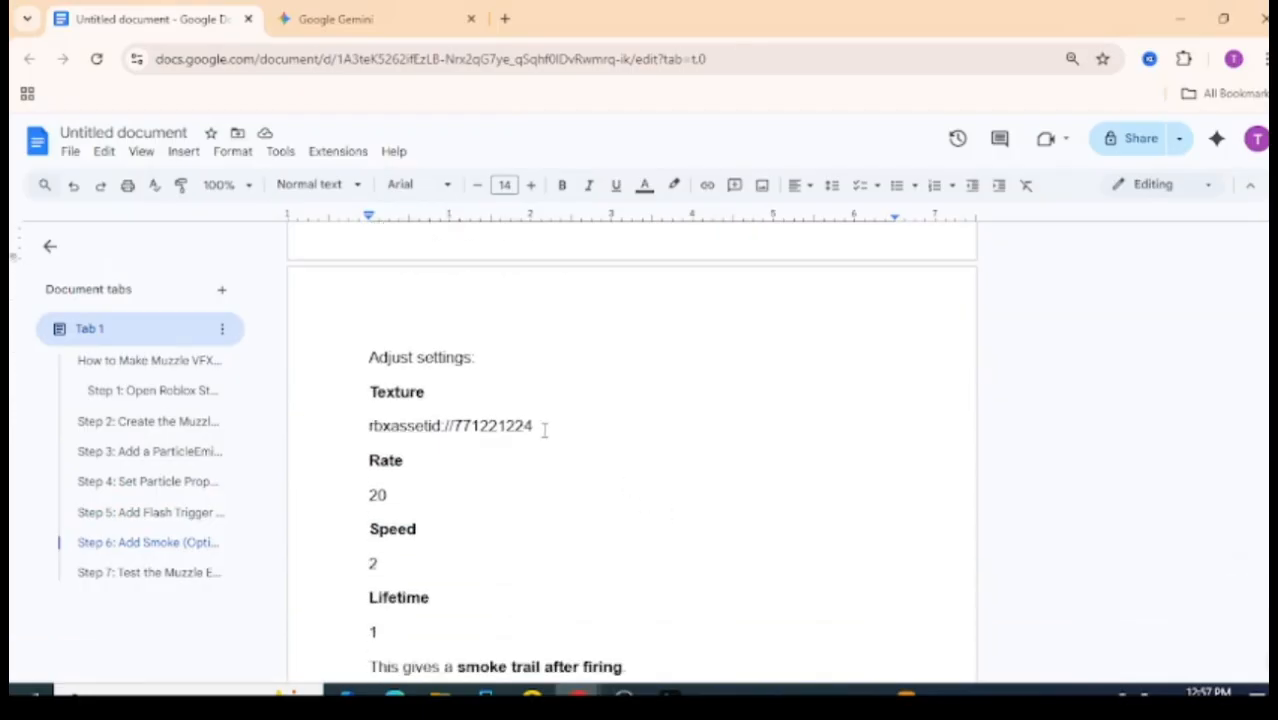
drag(544, 429, 369, 424)
right_click(389, 421)
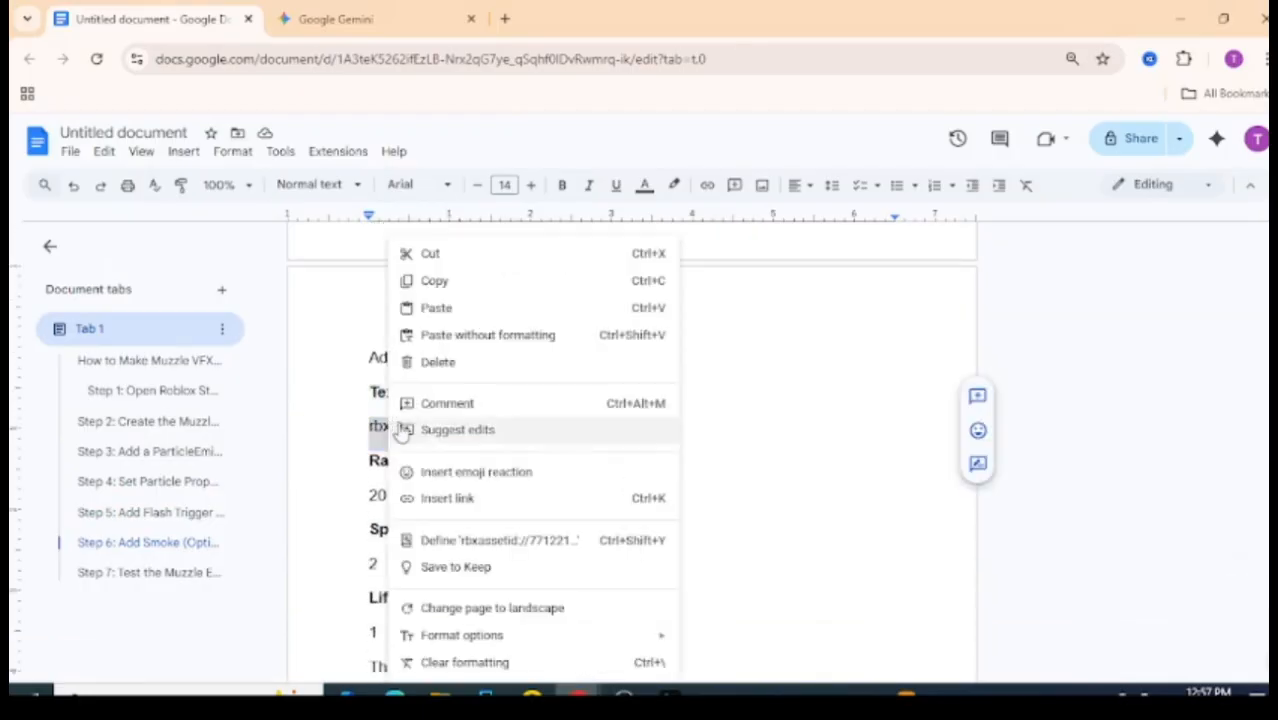
click(493, 288)
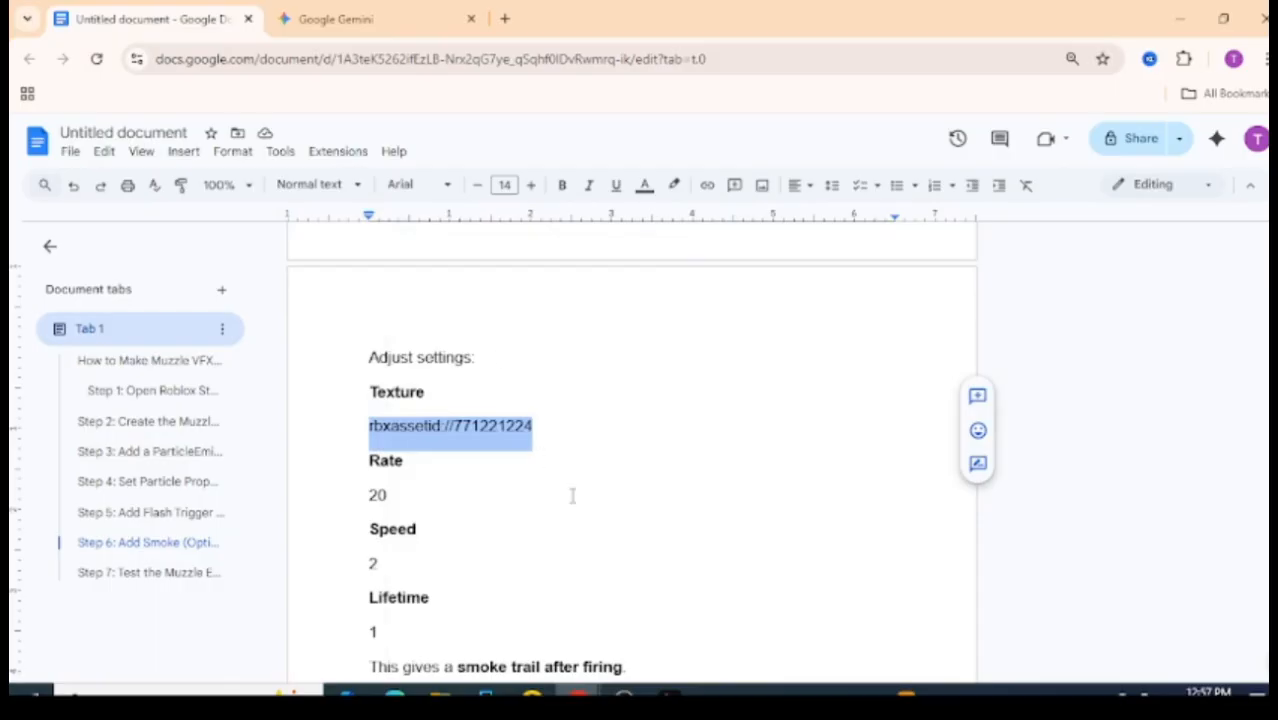